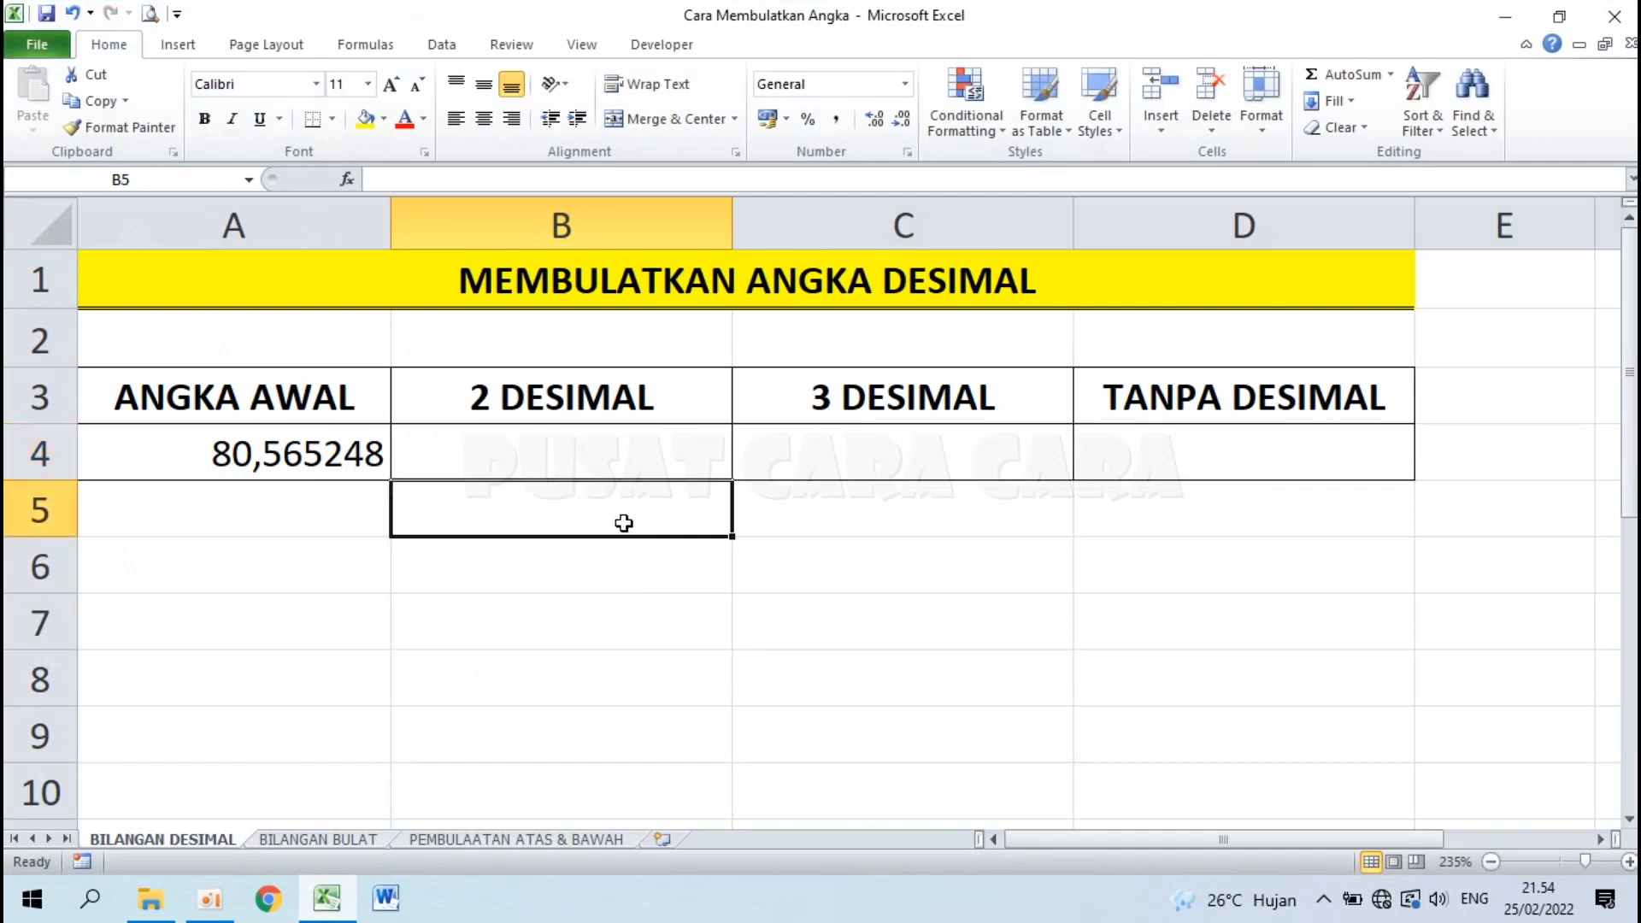
Enter =ROUND(A4;2) in cell B4 to round the starting number to two decimals.
{"action": "left_click", "coordinate": [633, 283]}
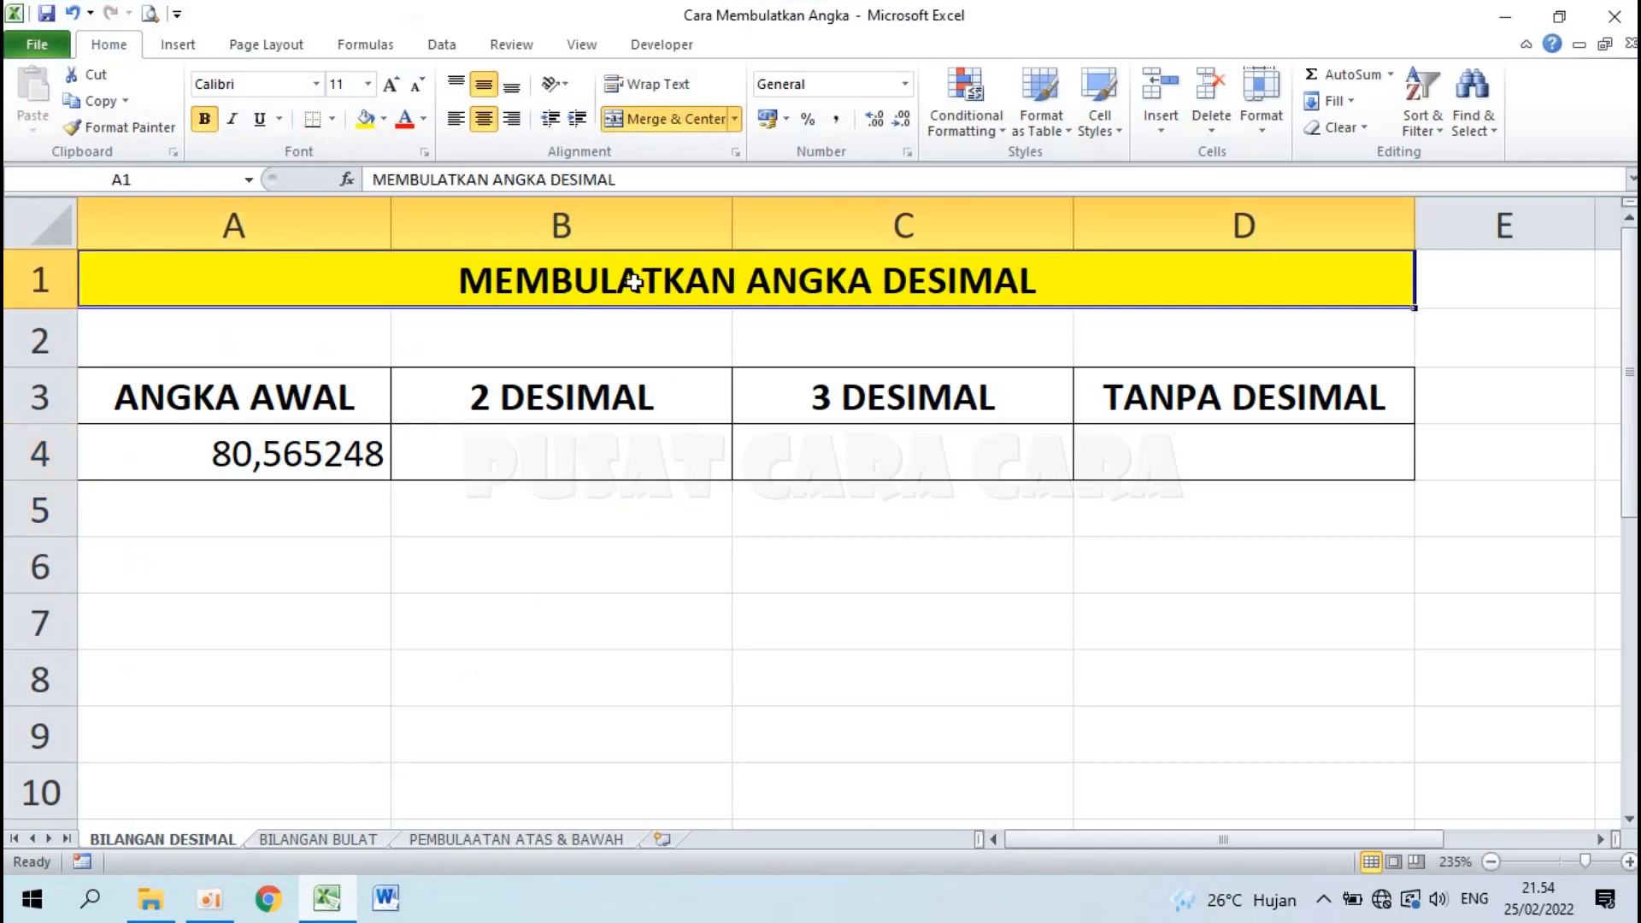
{"action": "left_click", "coordinate": [256, 457]}
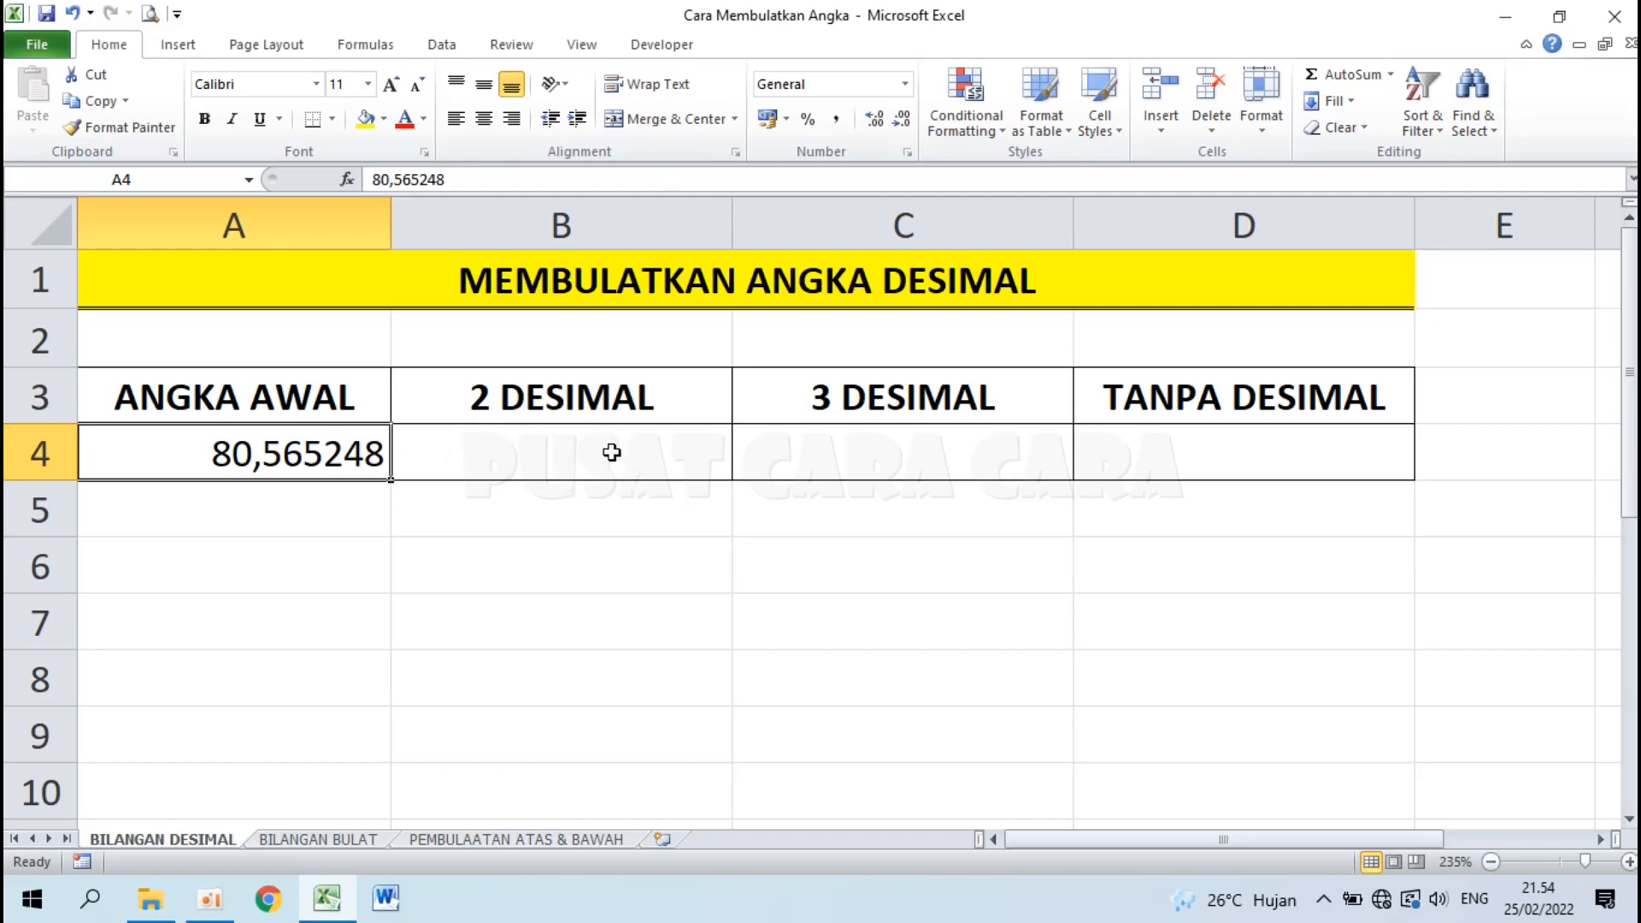
{"action": "left_click", "coordinate": [533, 453]}
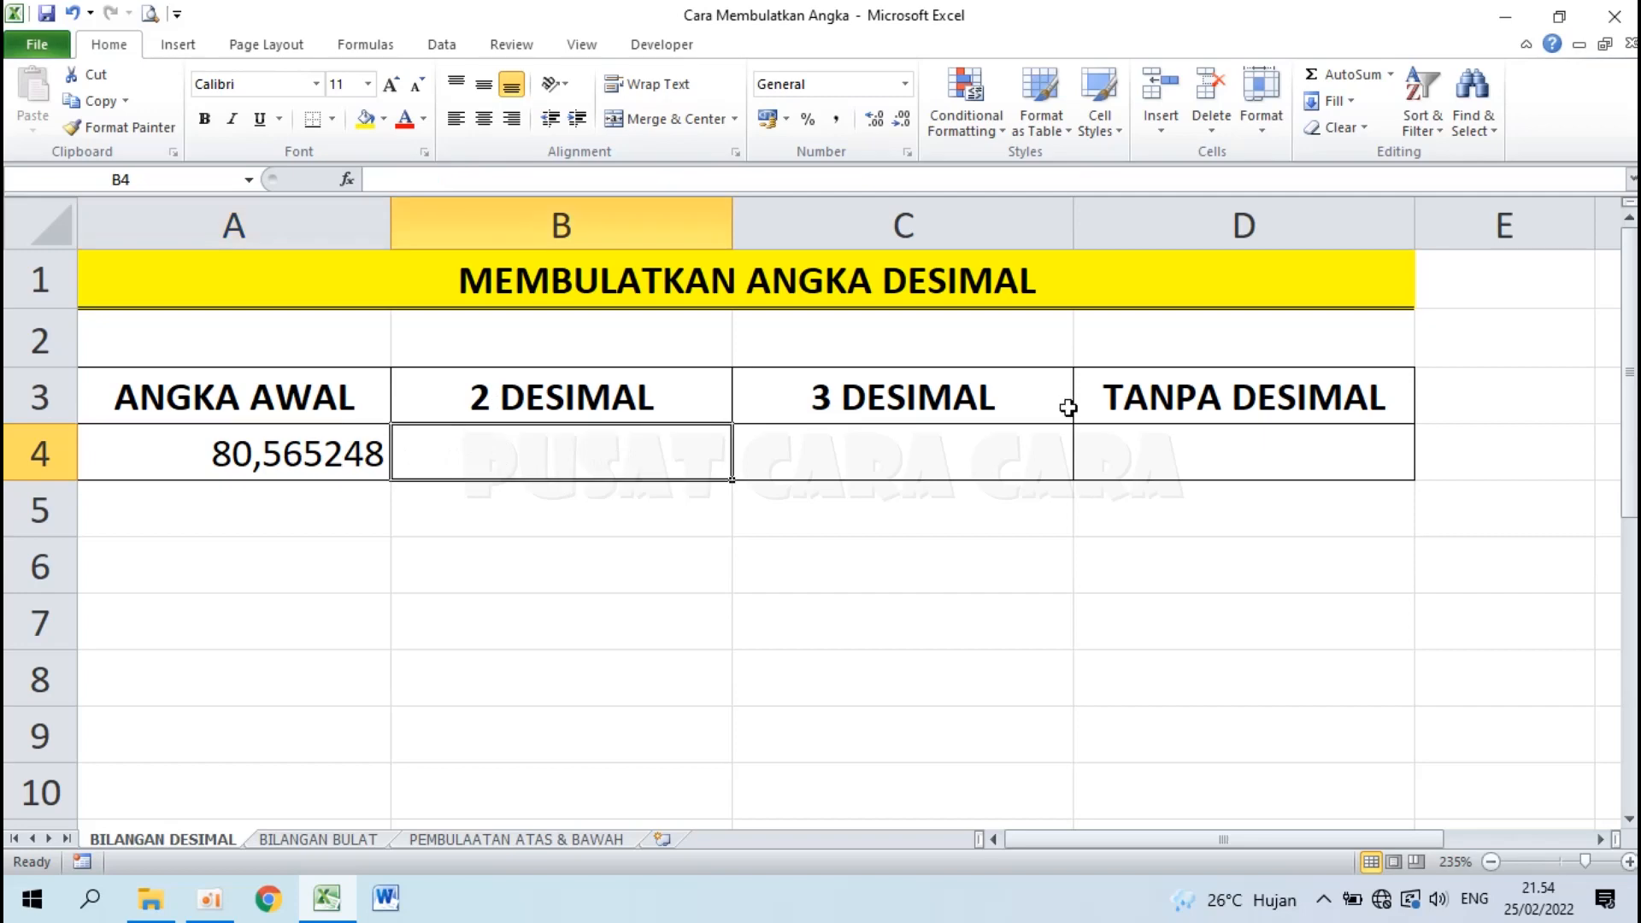
{"action": "type", "text": "=RO"}
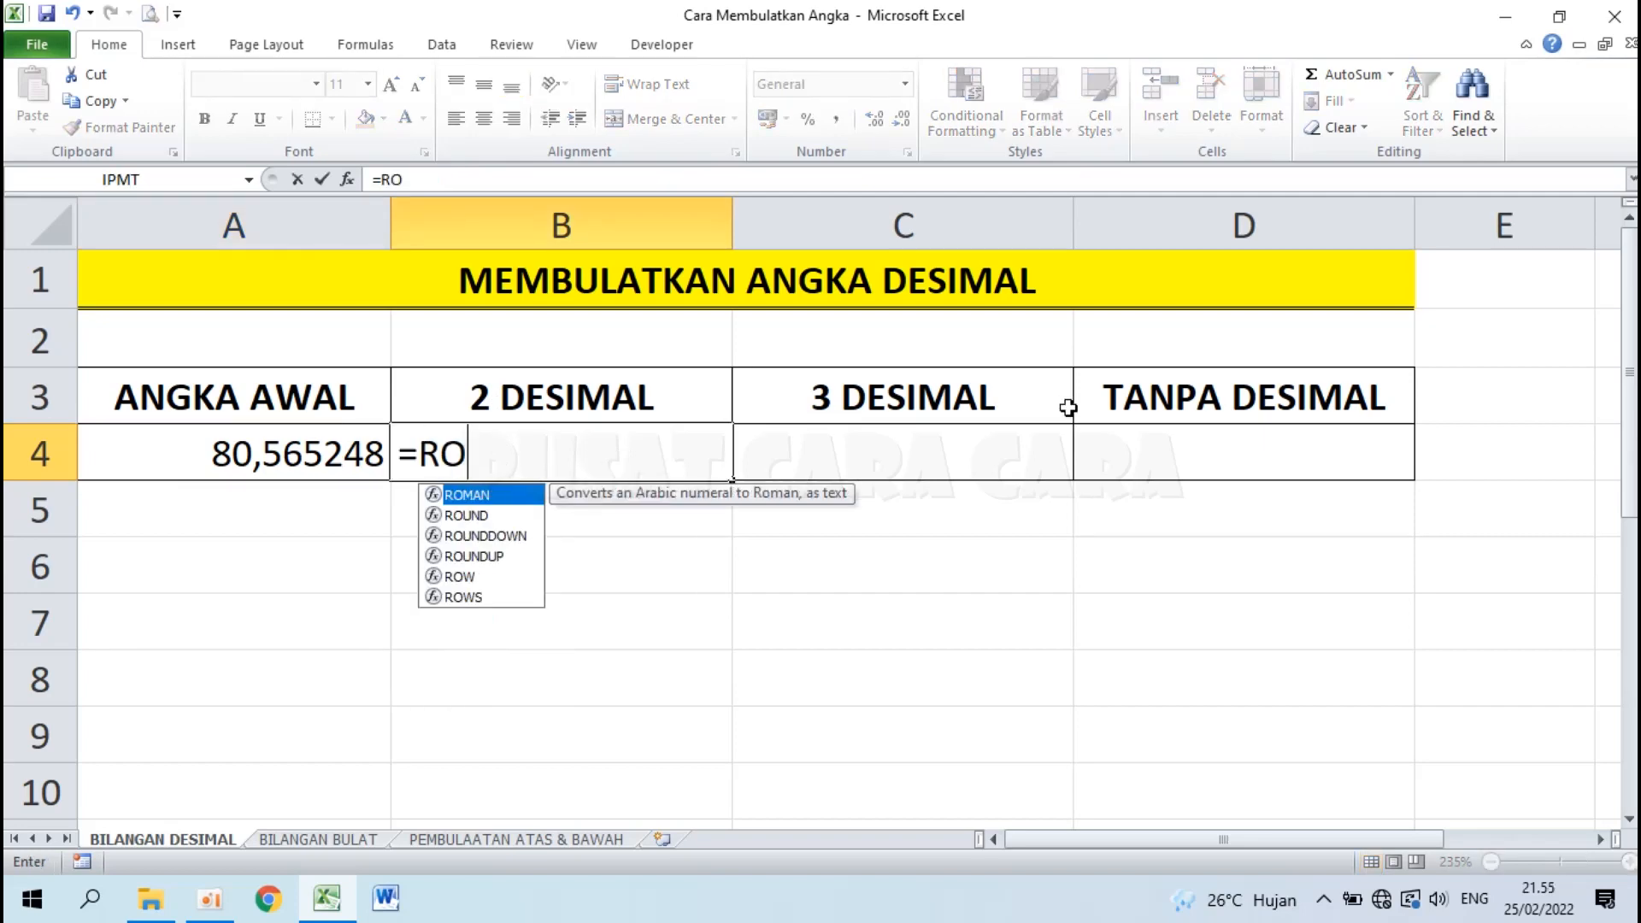
{"action": "type", "text": "UND("}
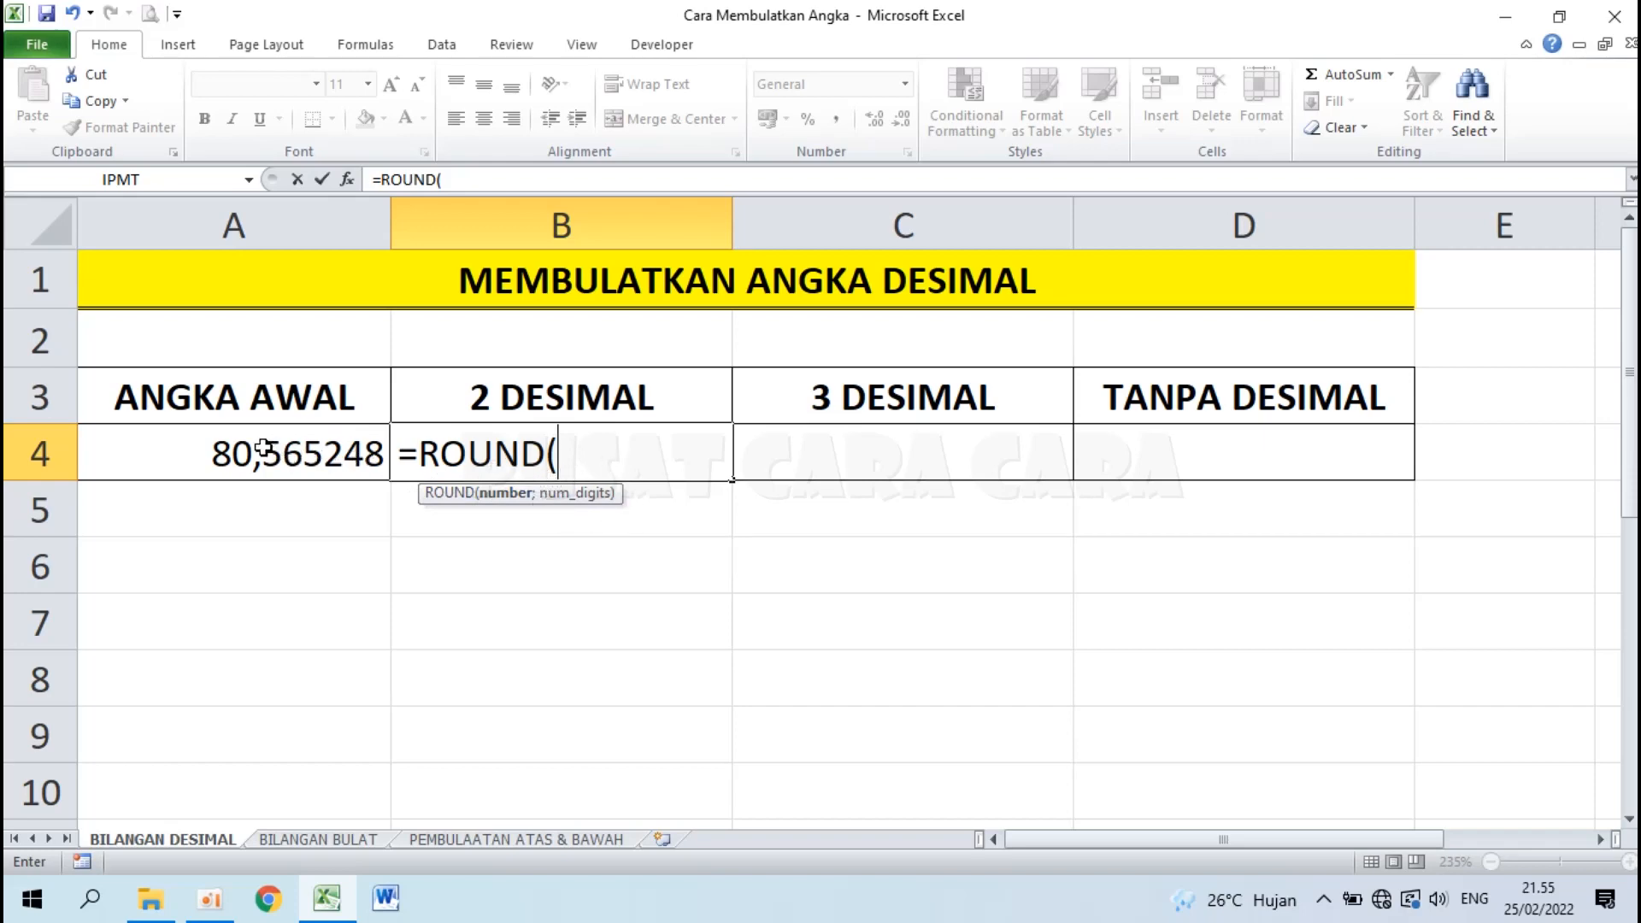
{"action": "key", "text": "BackSpace"}
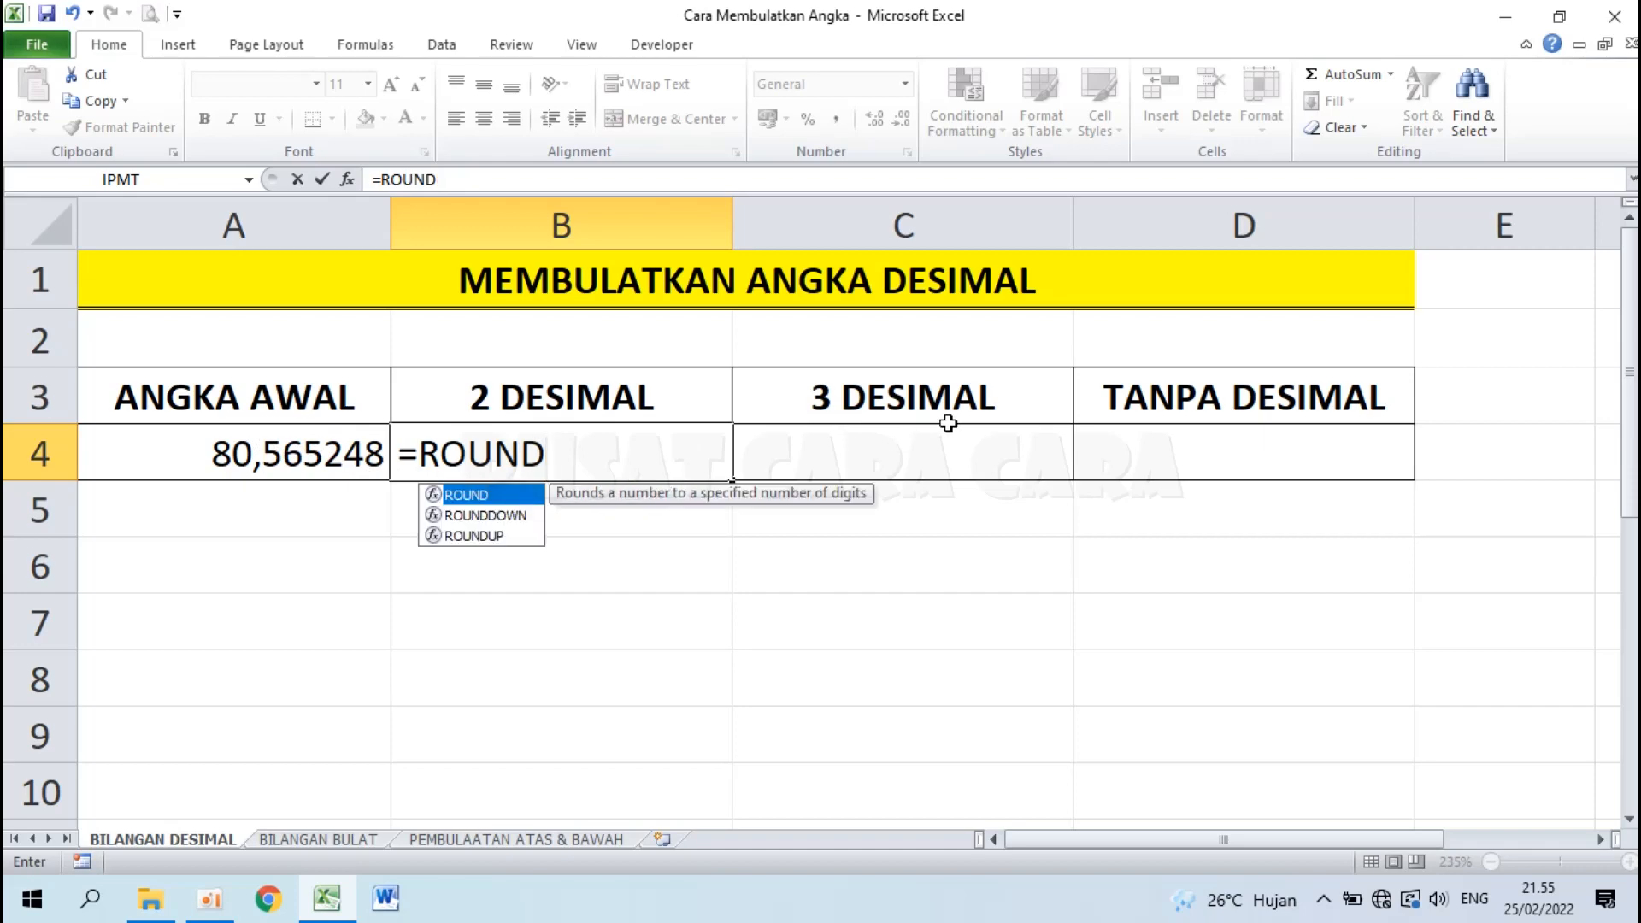
{"action": "type", "text": "("}
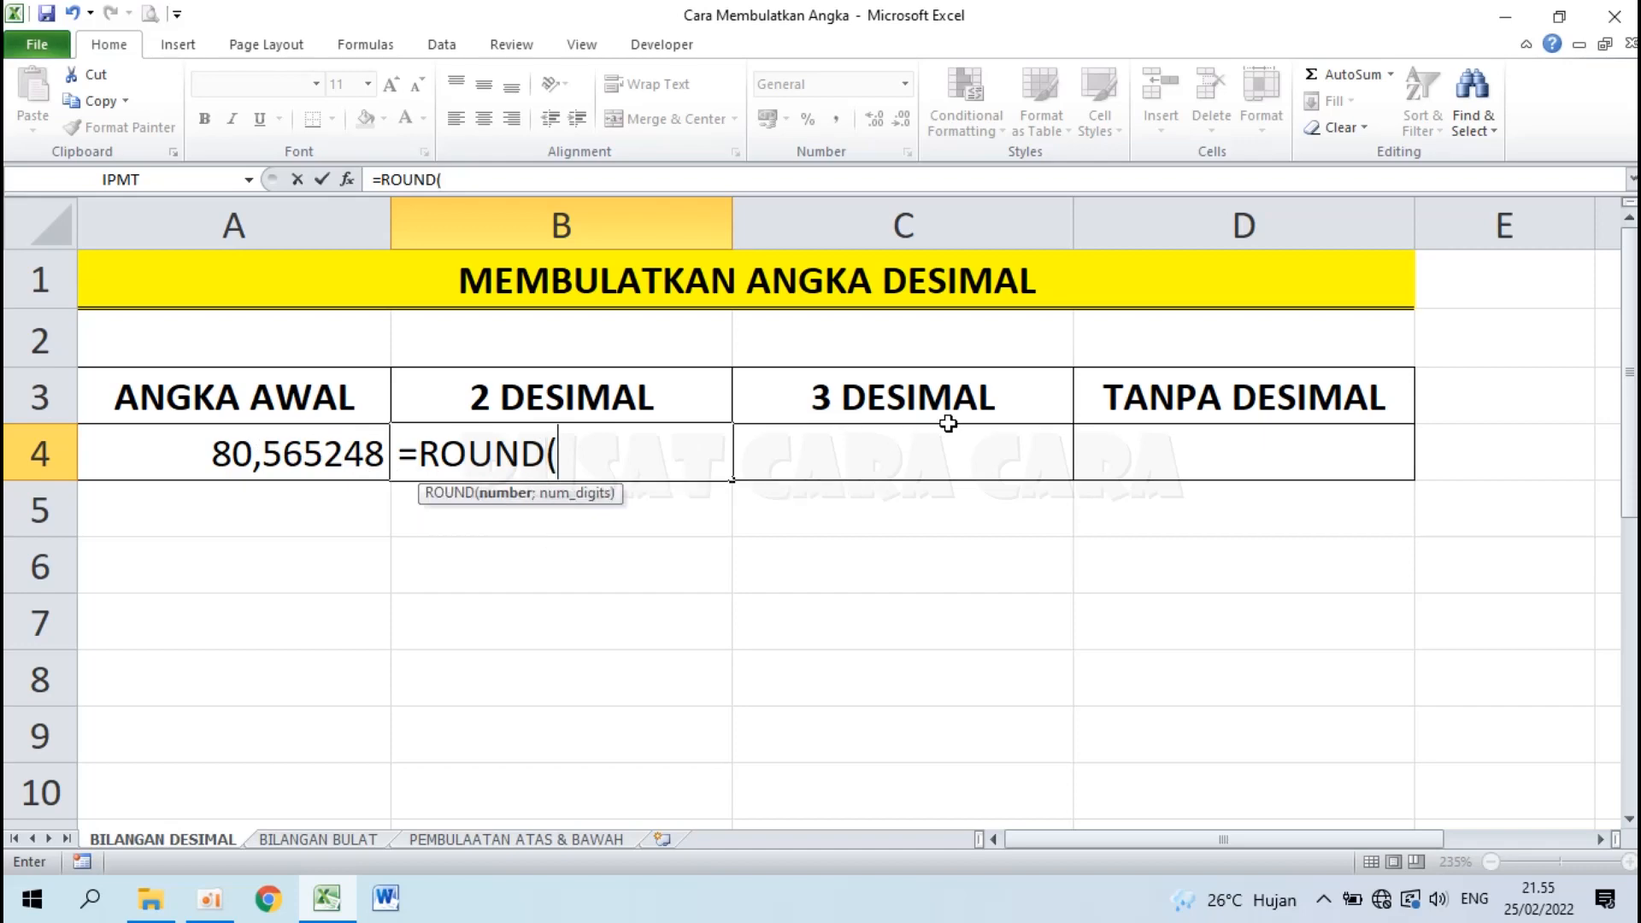
{"action": "left_click", "coordinate": [269, 454]}
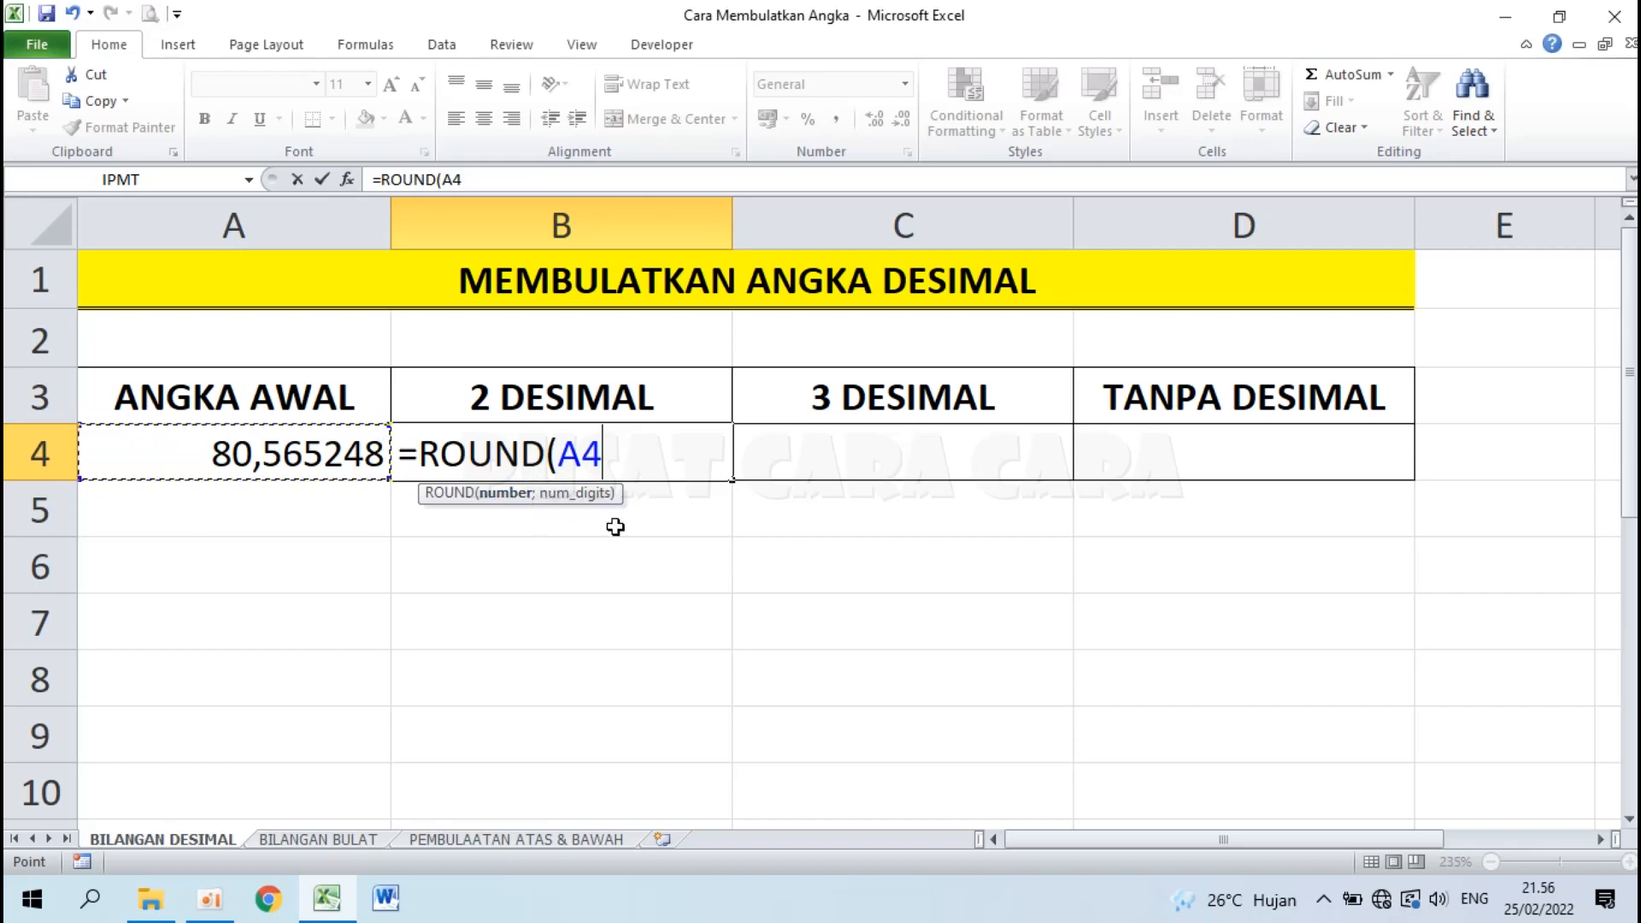
{"action": "type", "text": ";"}
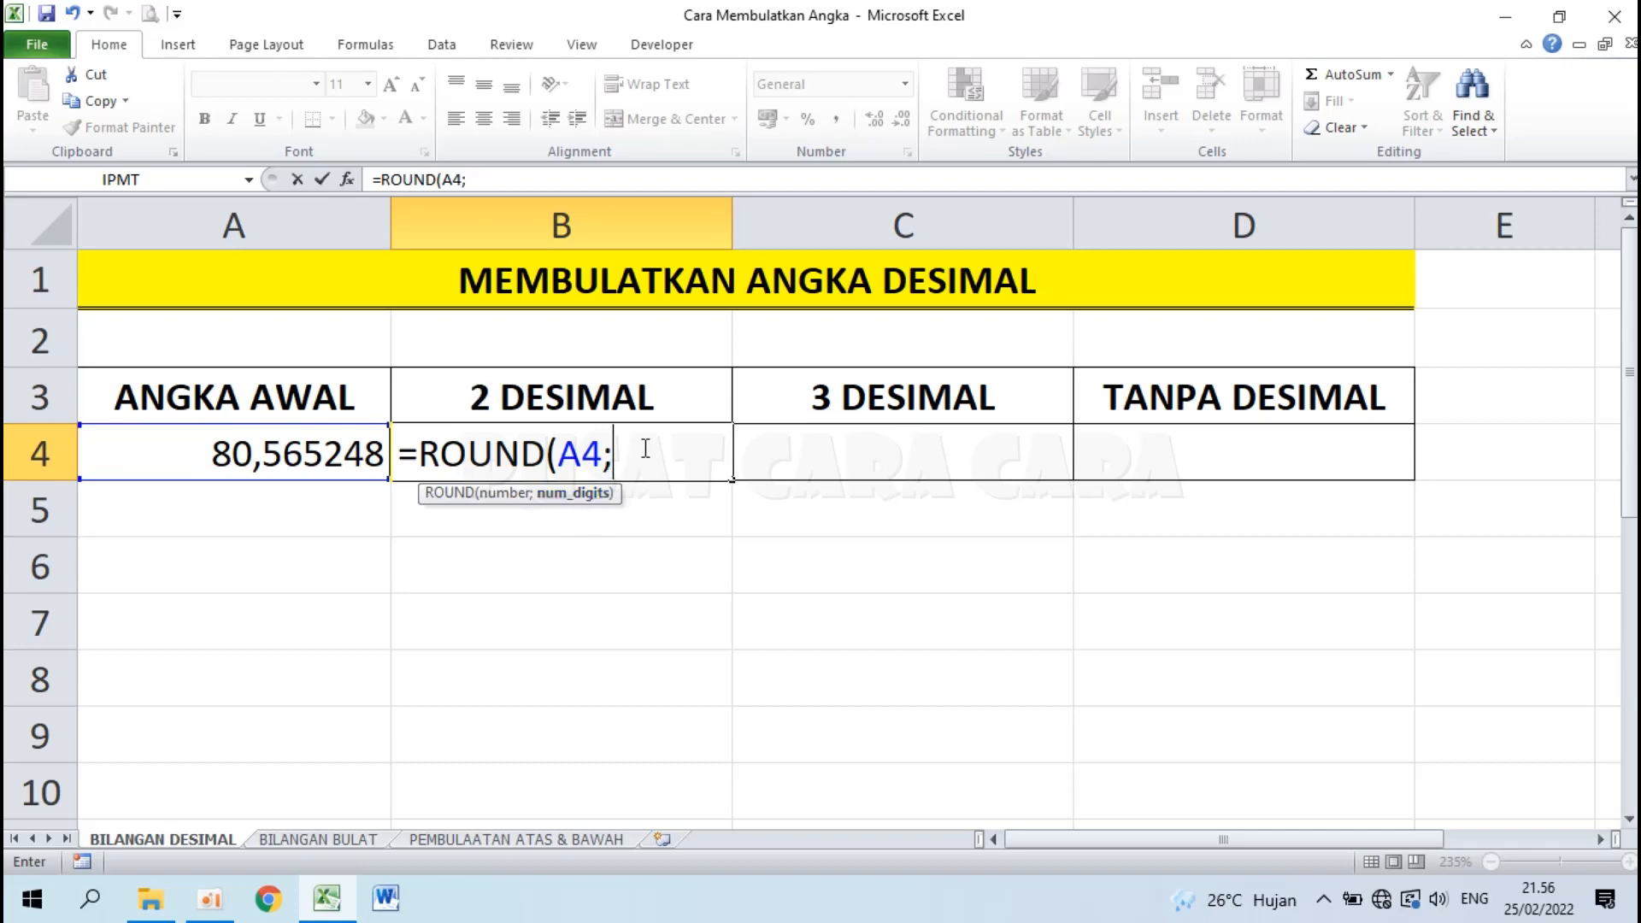
{"action": "type", "text": "2)"}
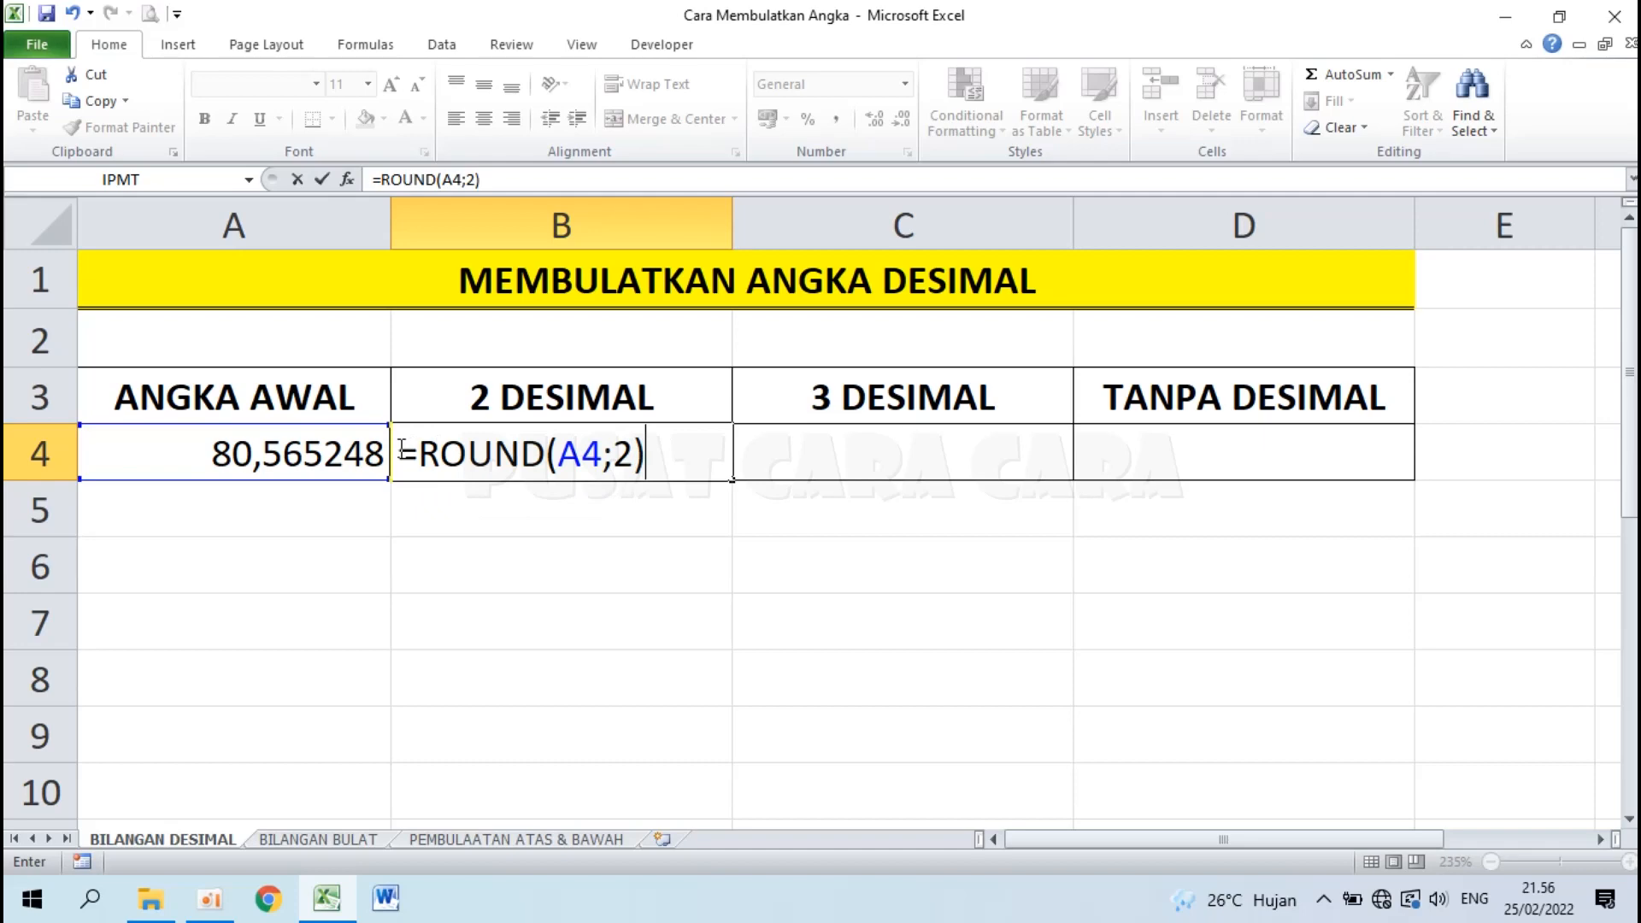
{"action": "left_click_drag", "start_coordinate": [401, 450], "coordinate": [643, 454]}
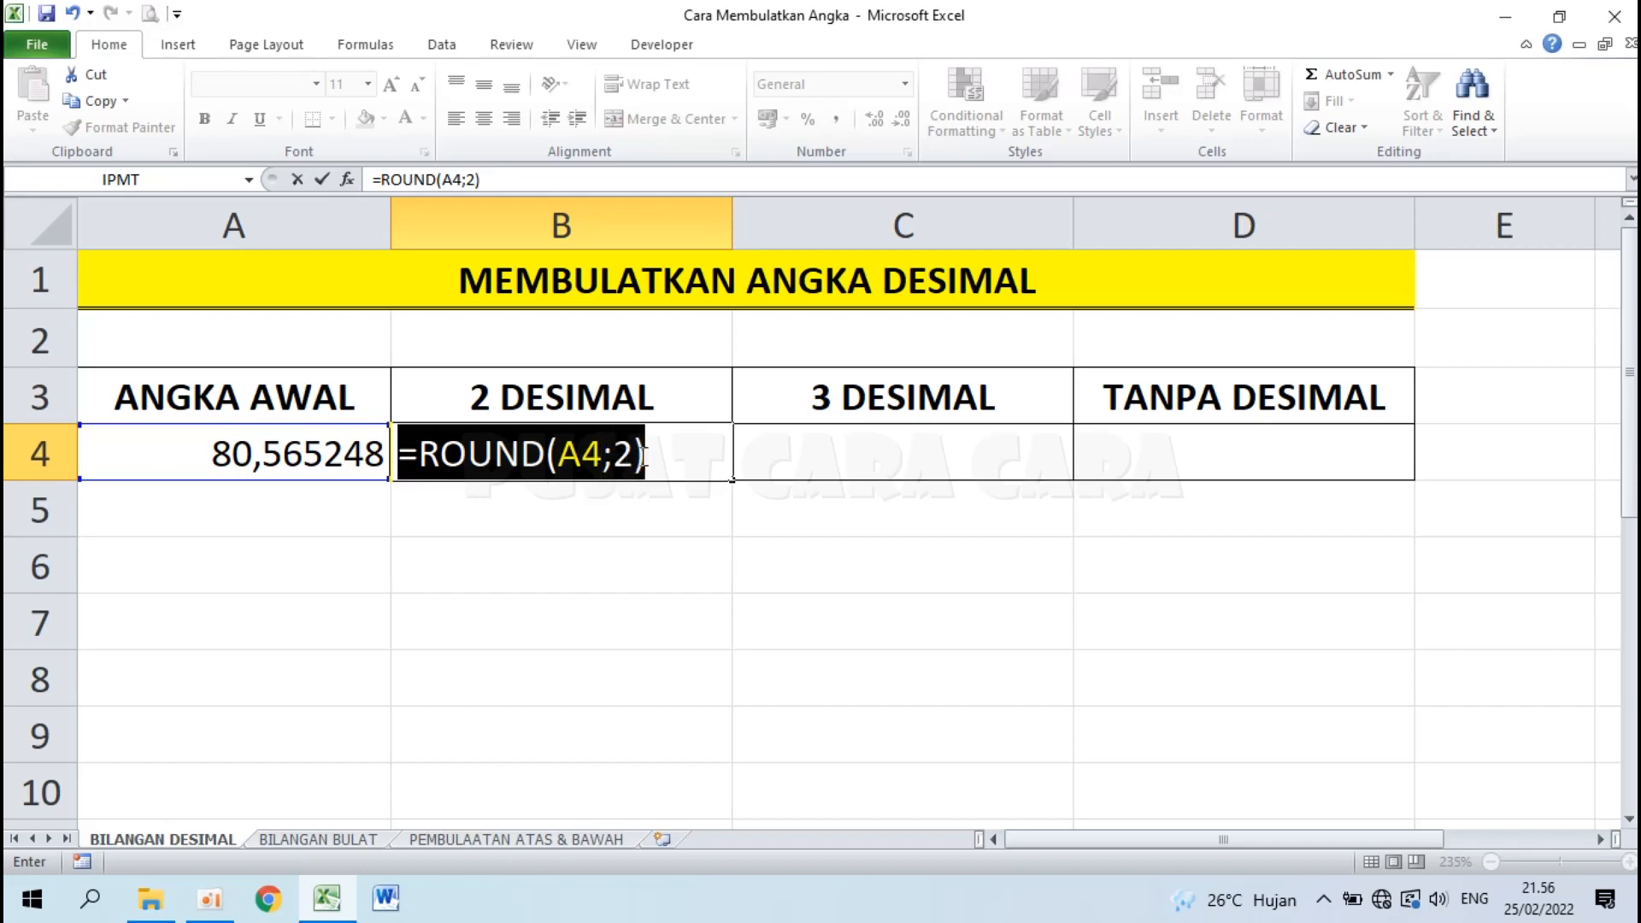
{"action": "left_click", "coordinate": [672, 459]}
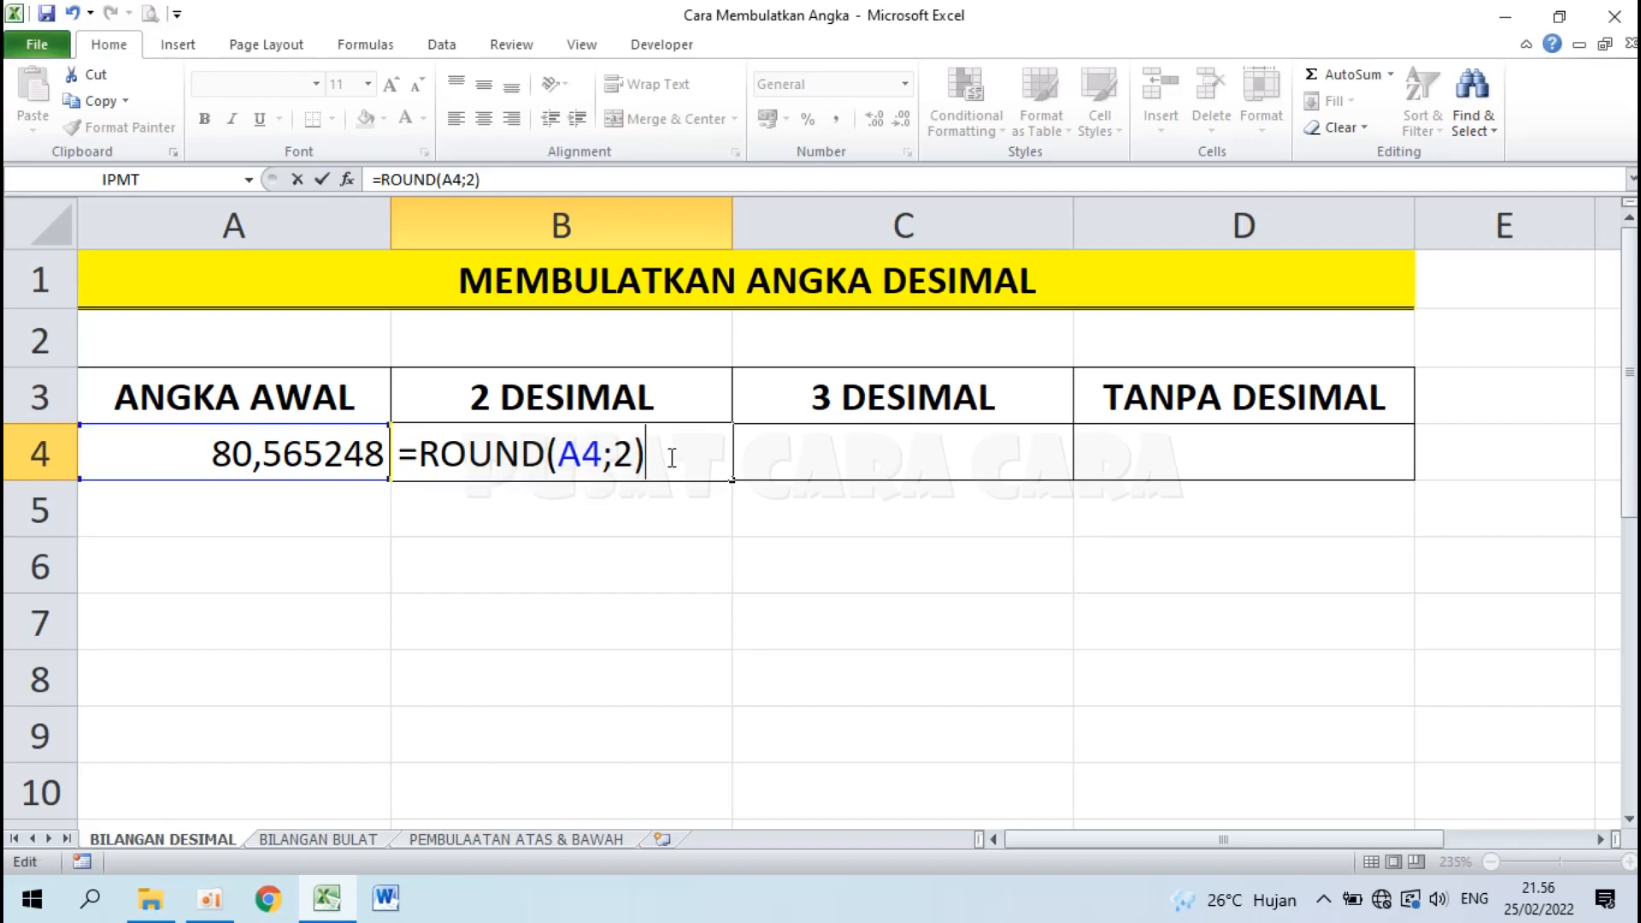
{"action": "key", "text": "Return"}
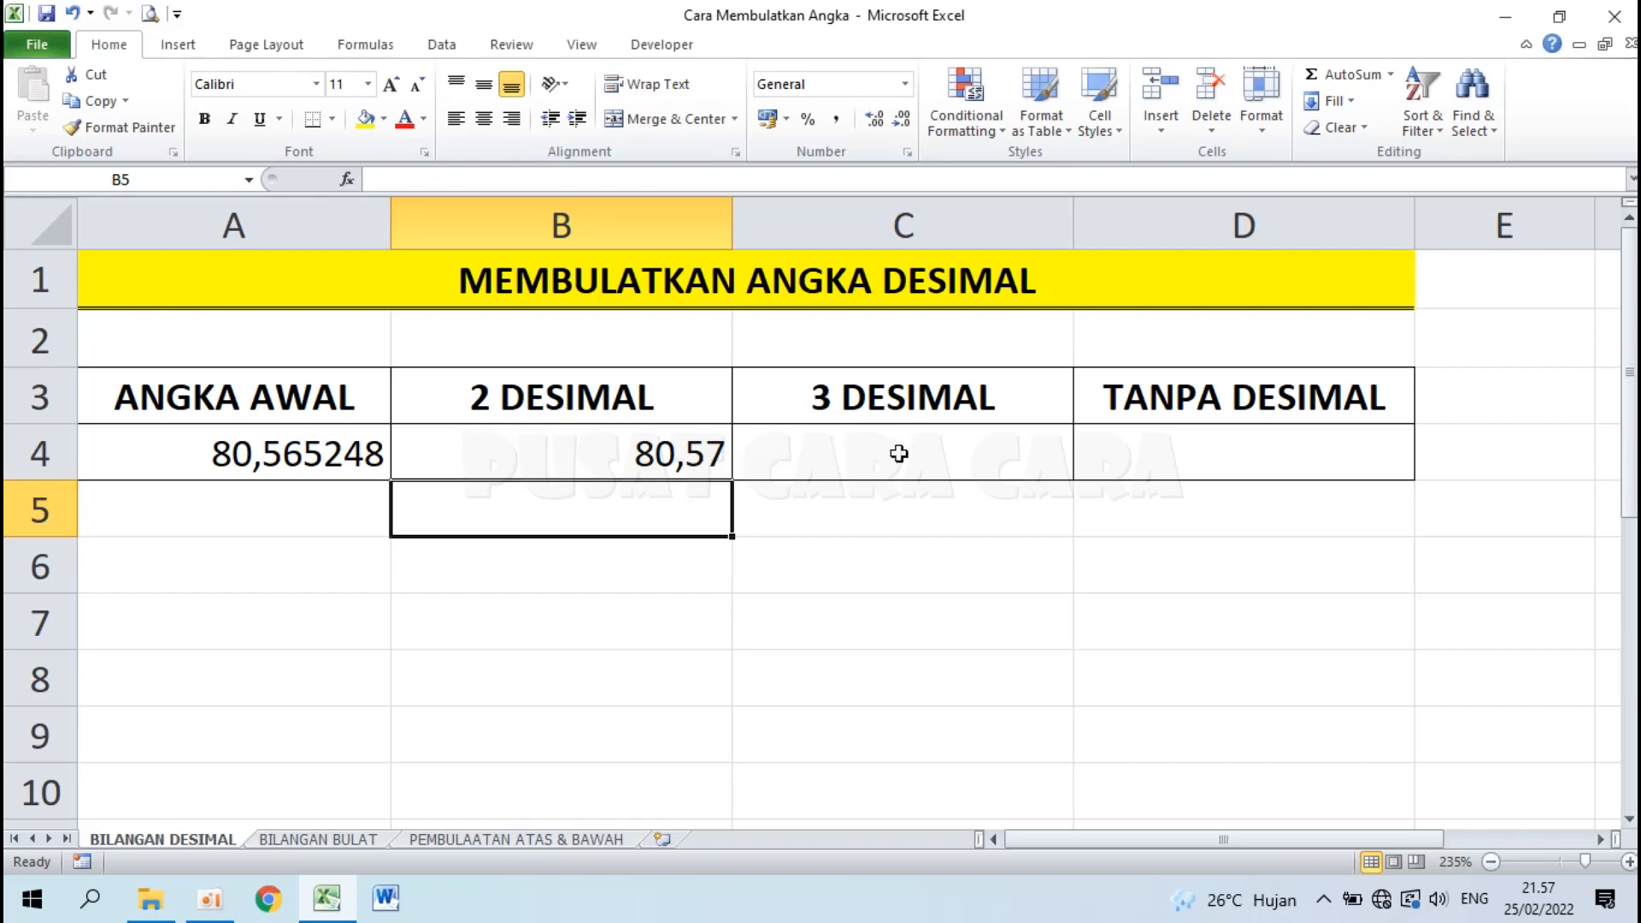
Enter =ROUND(A4;3) in cell C4 to round the starting number to three decimals.
{"action": "left_click", "coordinate": [270, 455]}
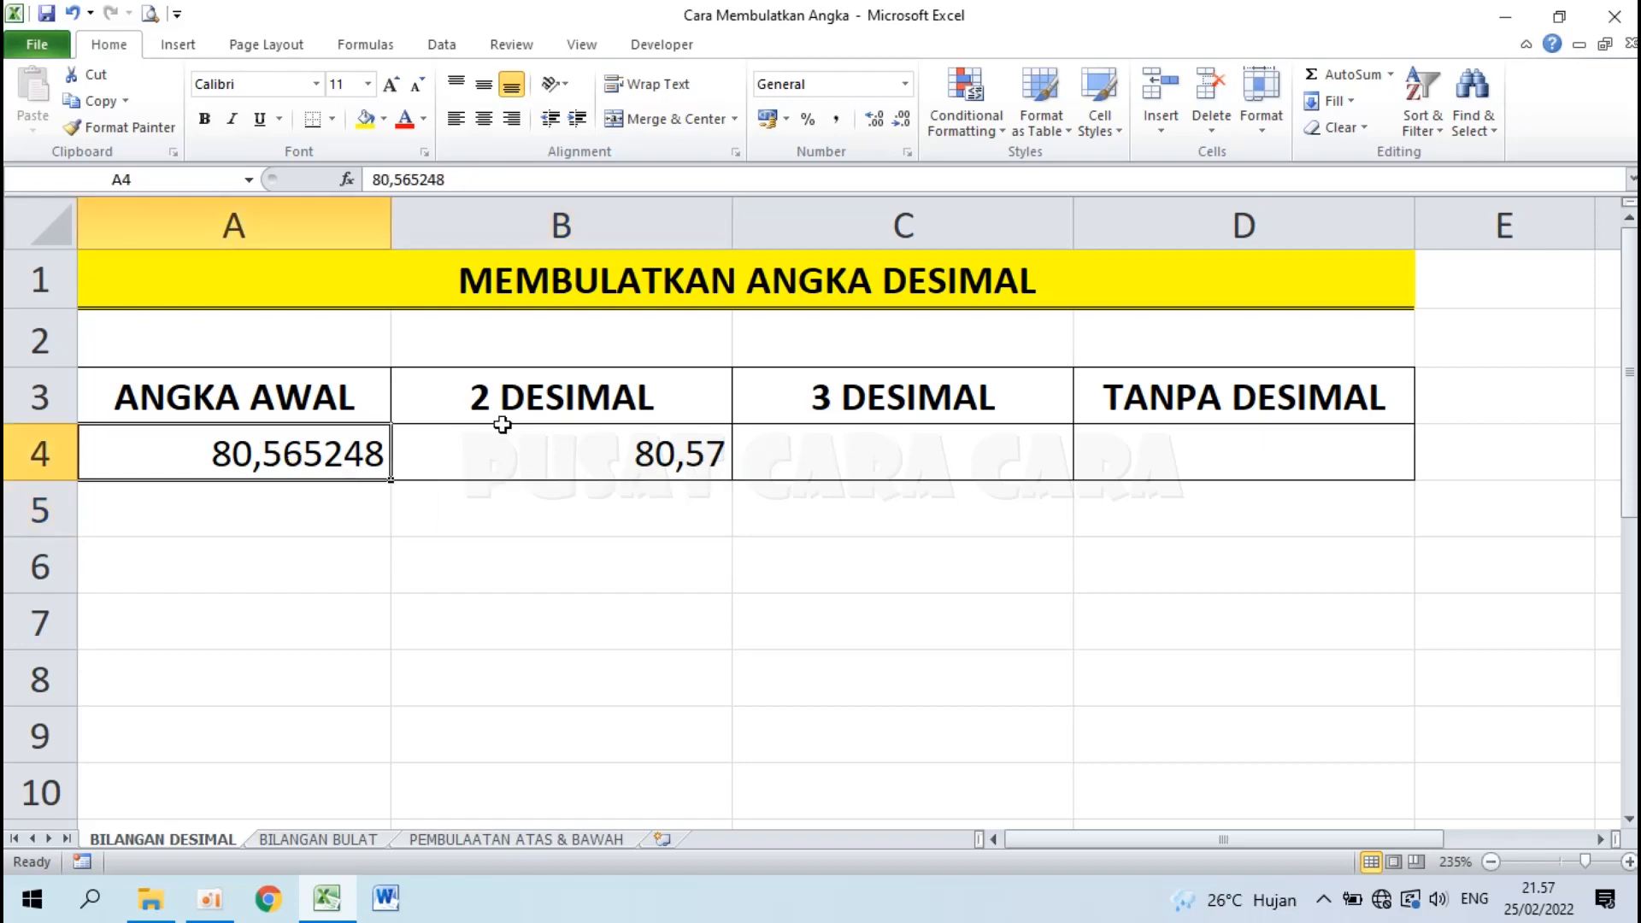
{"action": "left_click", "coordinate": [899, 456]}
{"action": "type", "text": "=ROUND("}
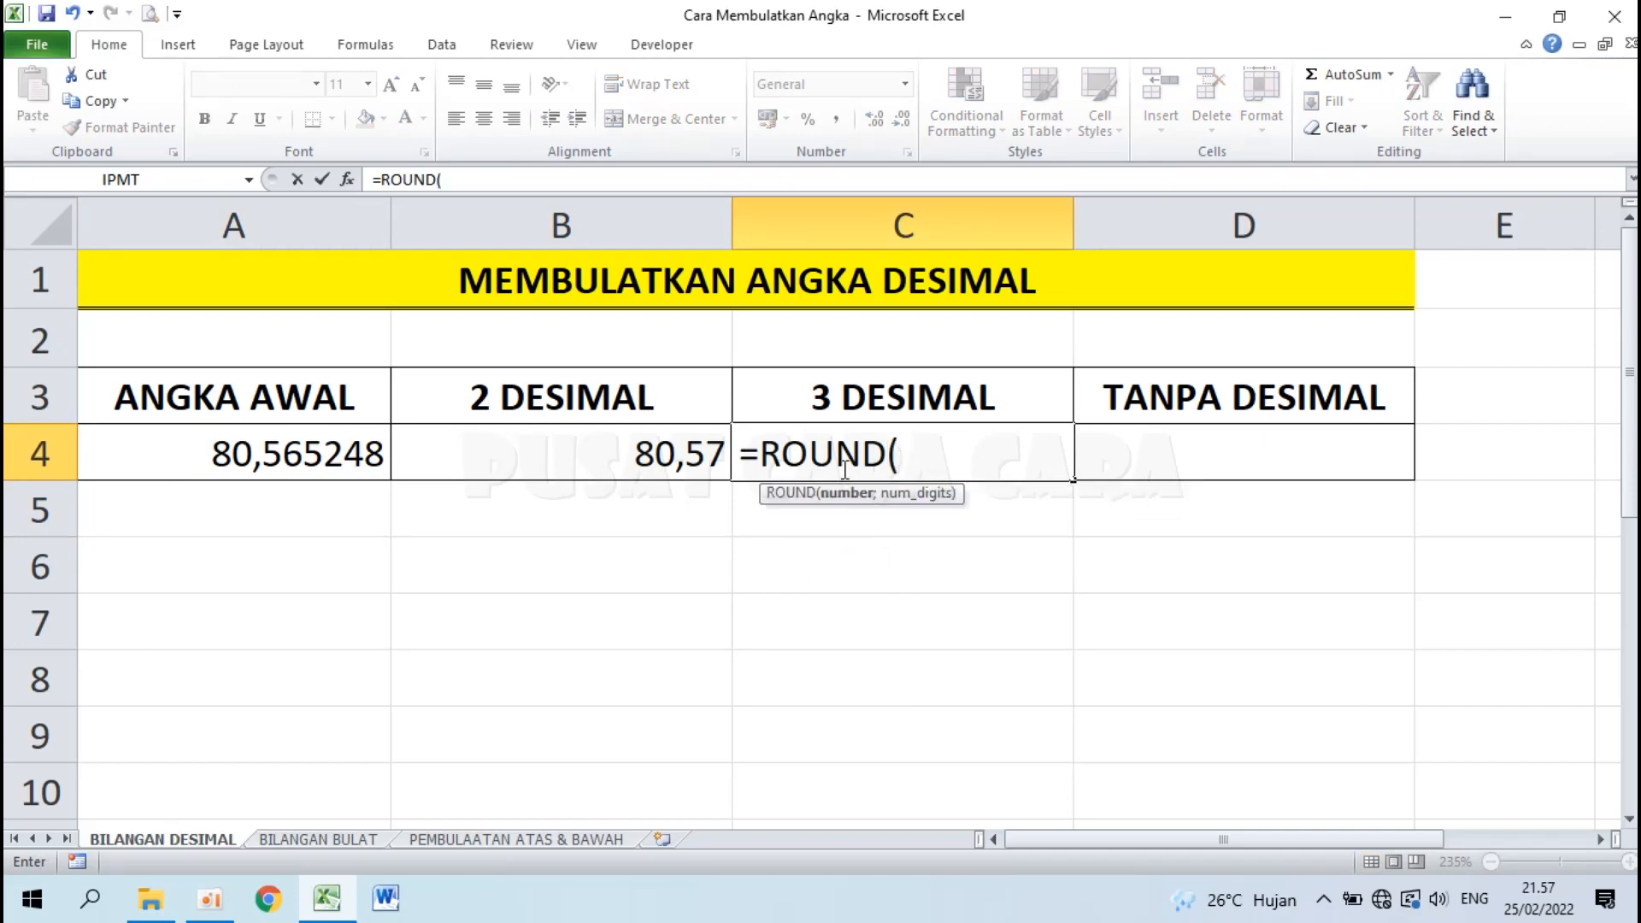
{"action": "left_click", "coordinate": [251, 456]}
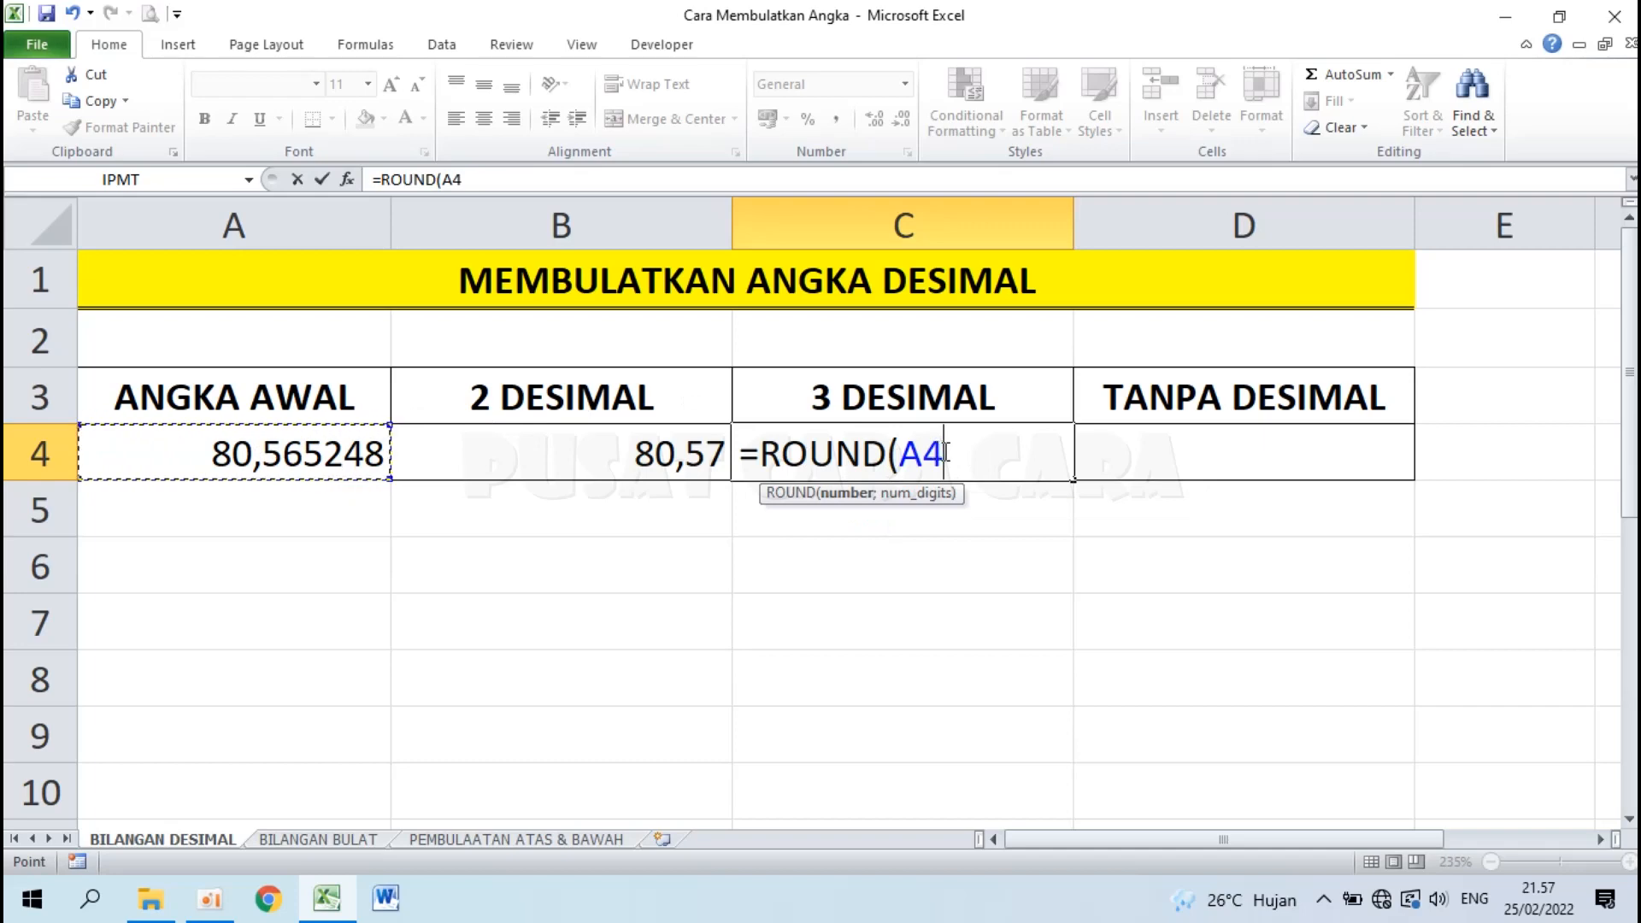
{"action": "type", "text": ";"}
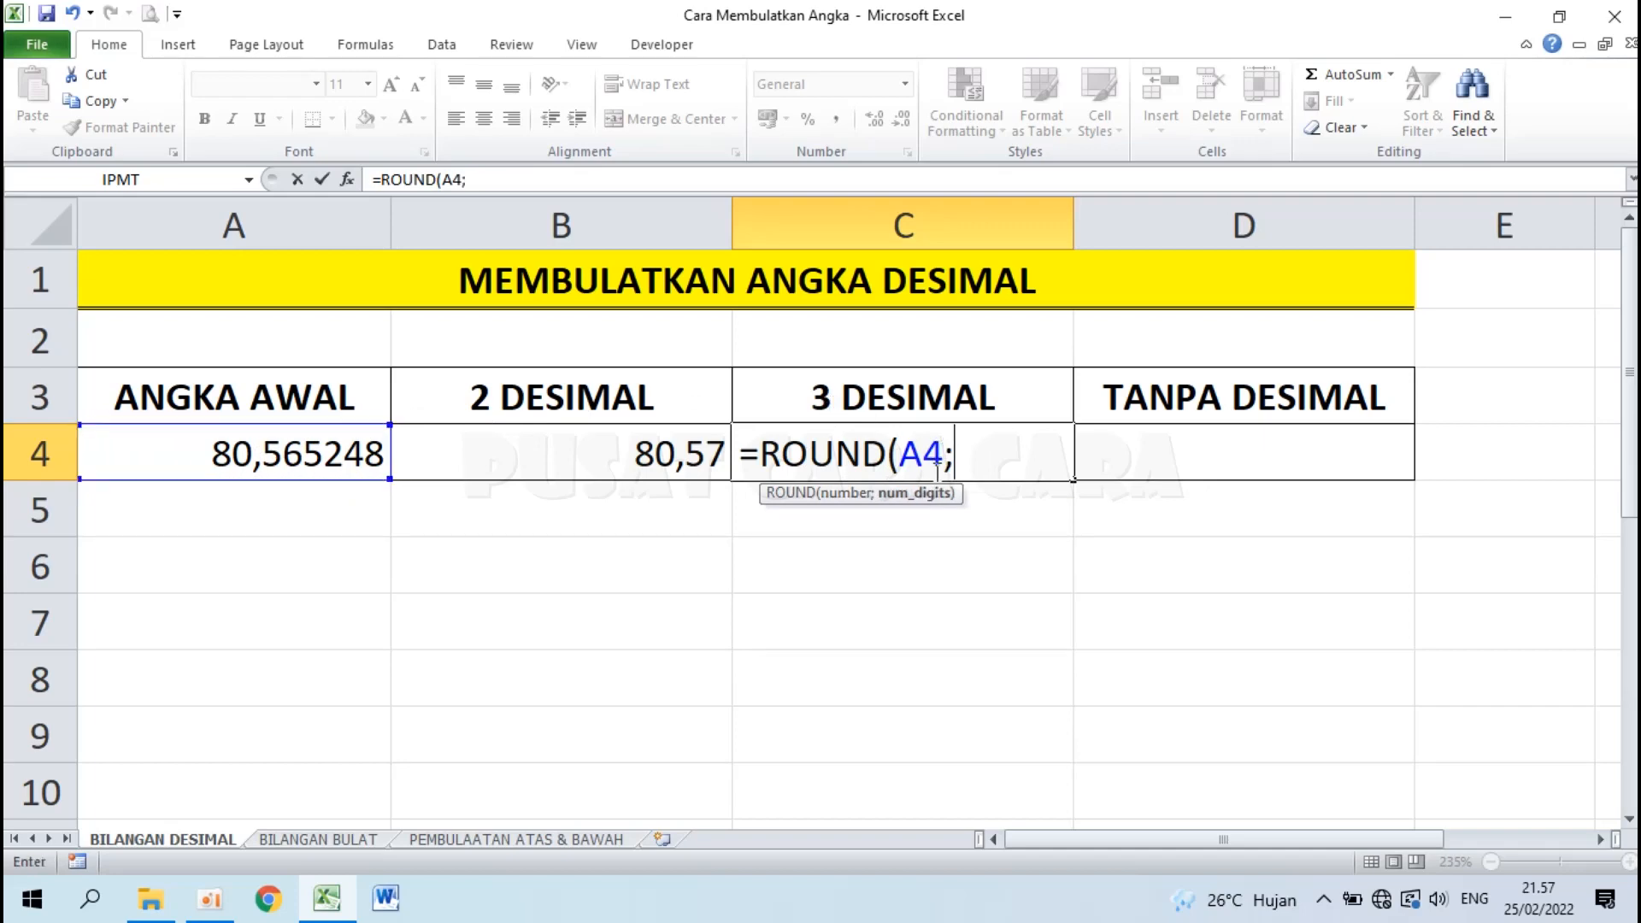
{"action": "type", "text": "3)"}
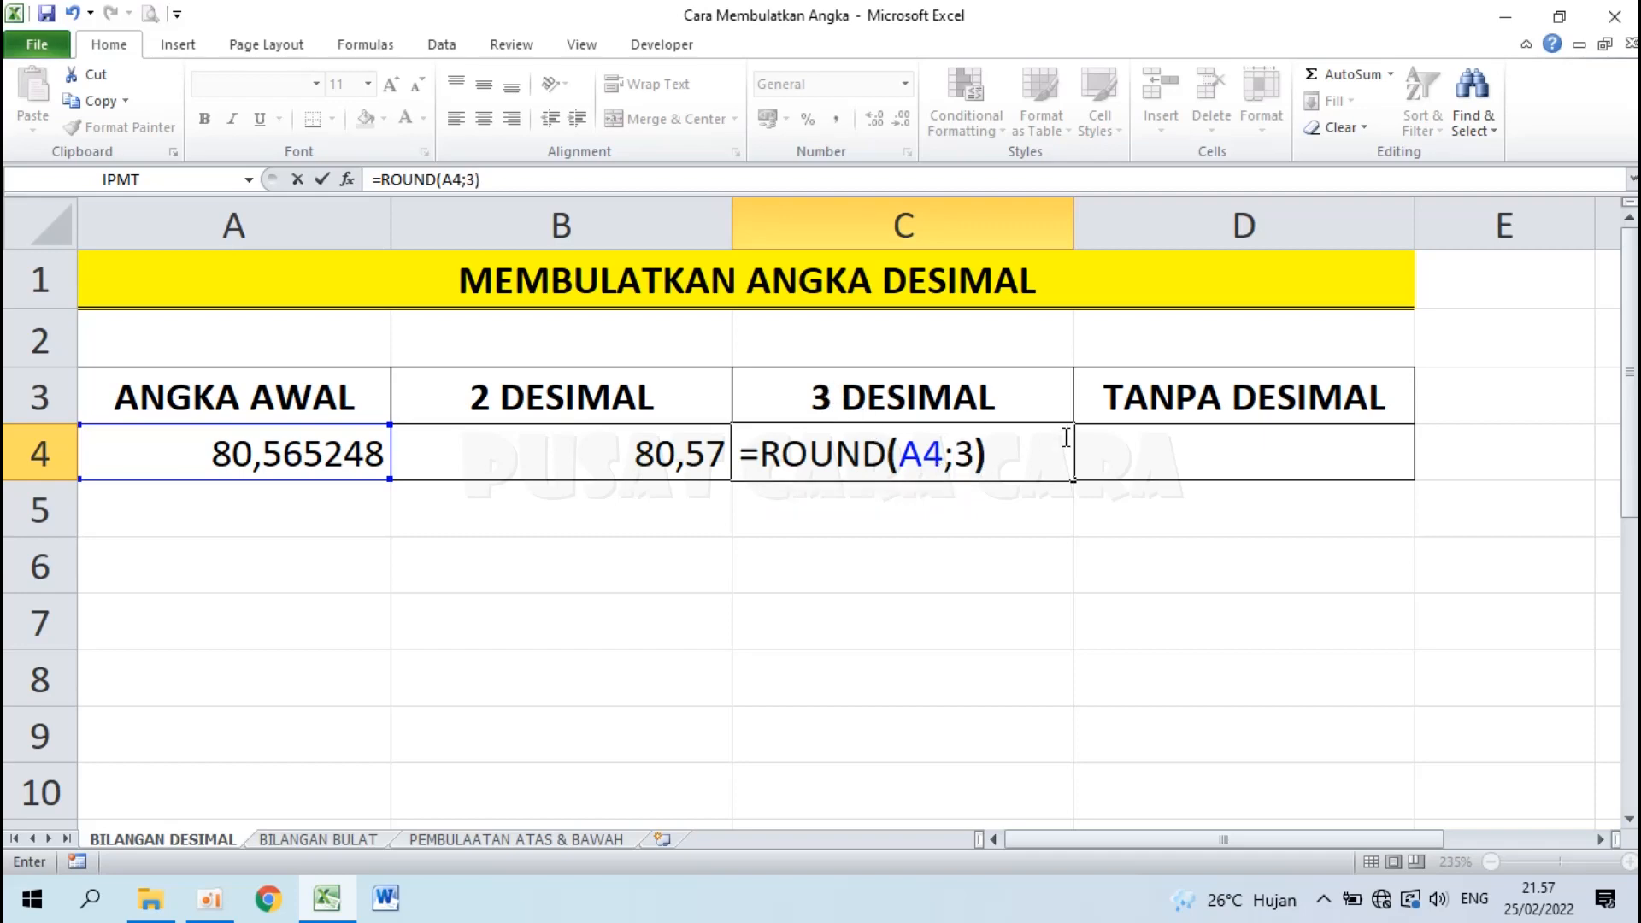
{"action": "key", "text": "Return"}
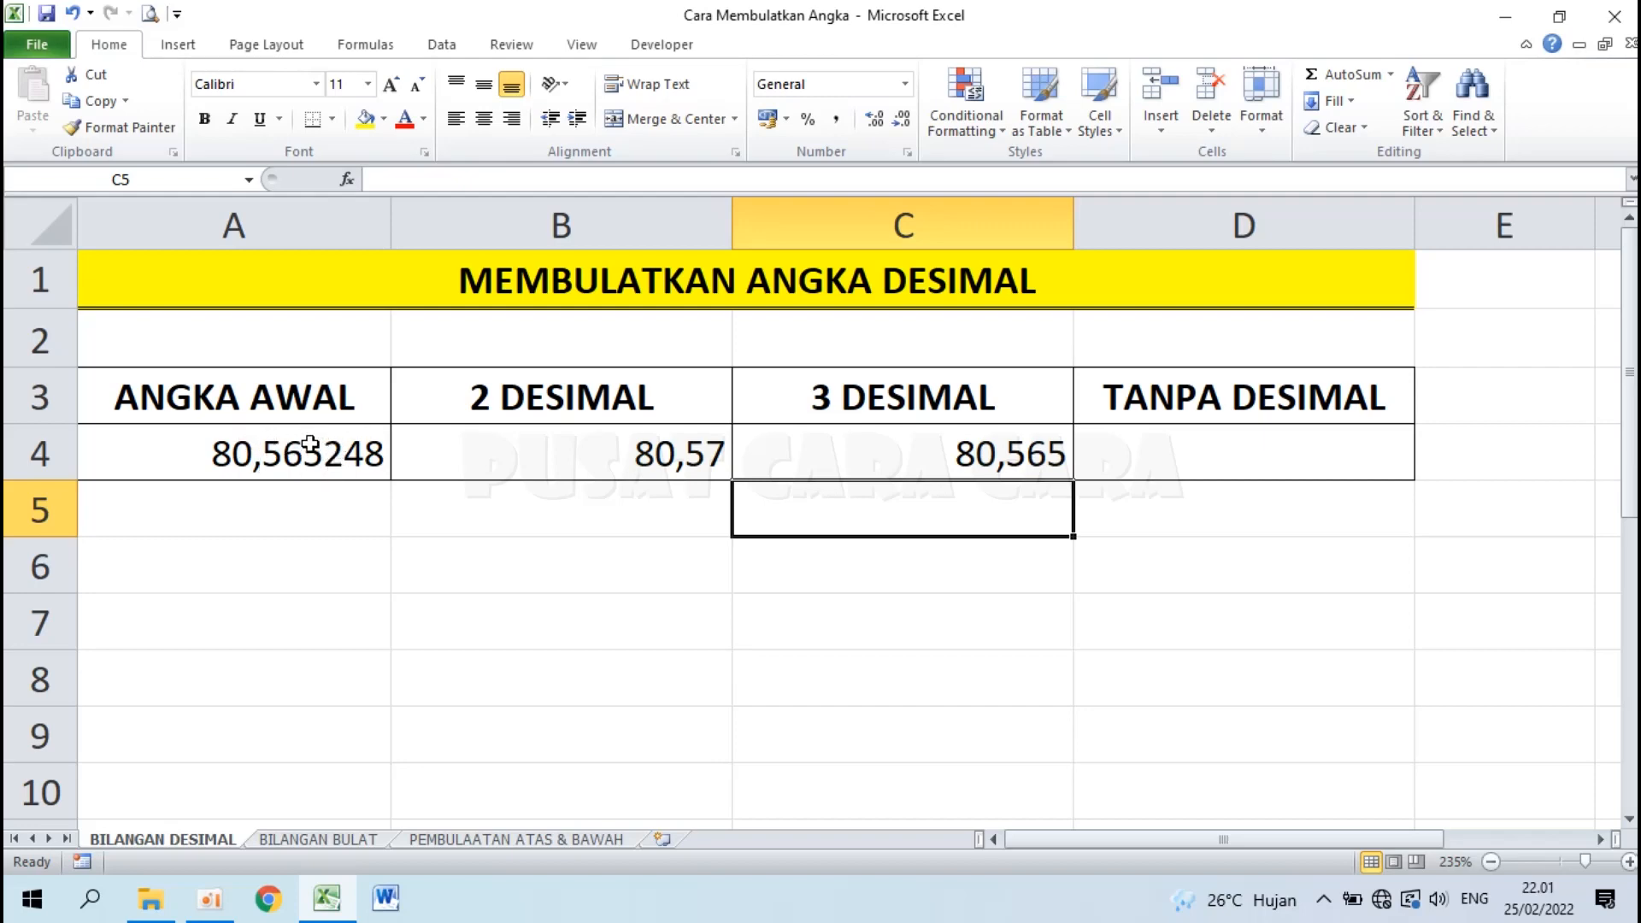
Enter =ROUND(A4;0) in cell D4 to round the starting number to no decimals.
{"action": "left_click", "coordinate": [1168, 442]}
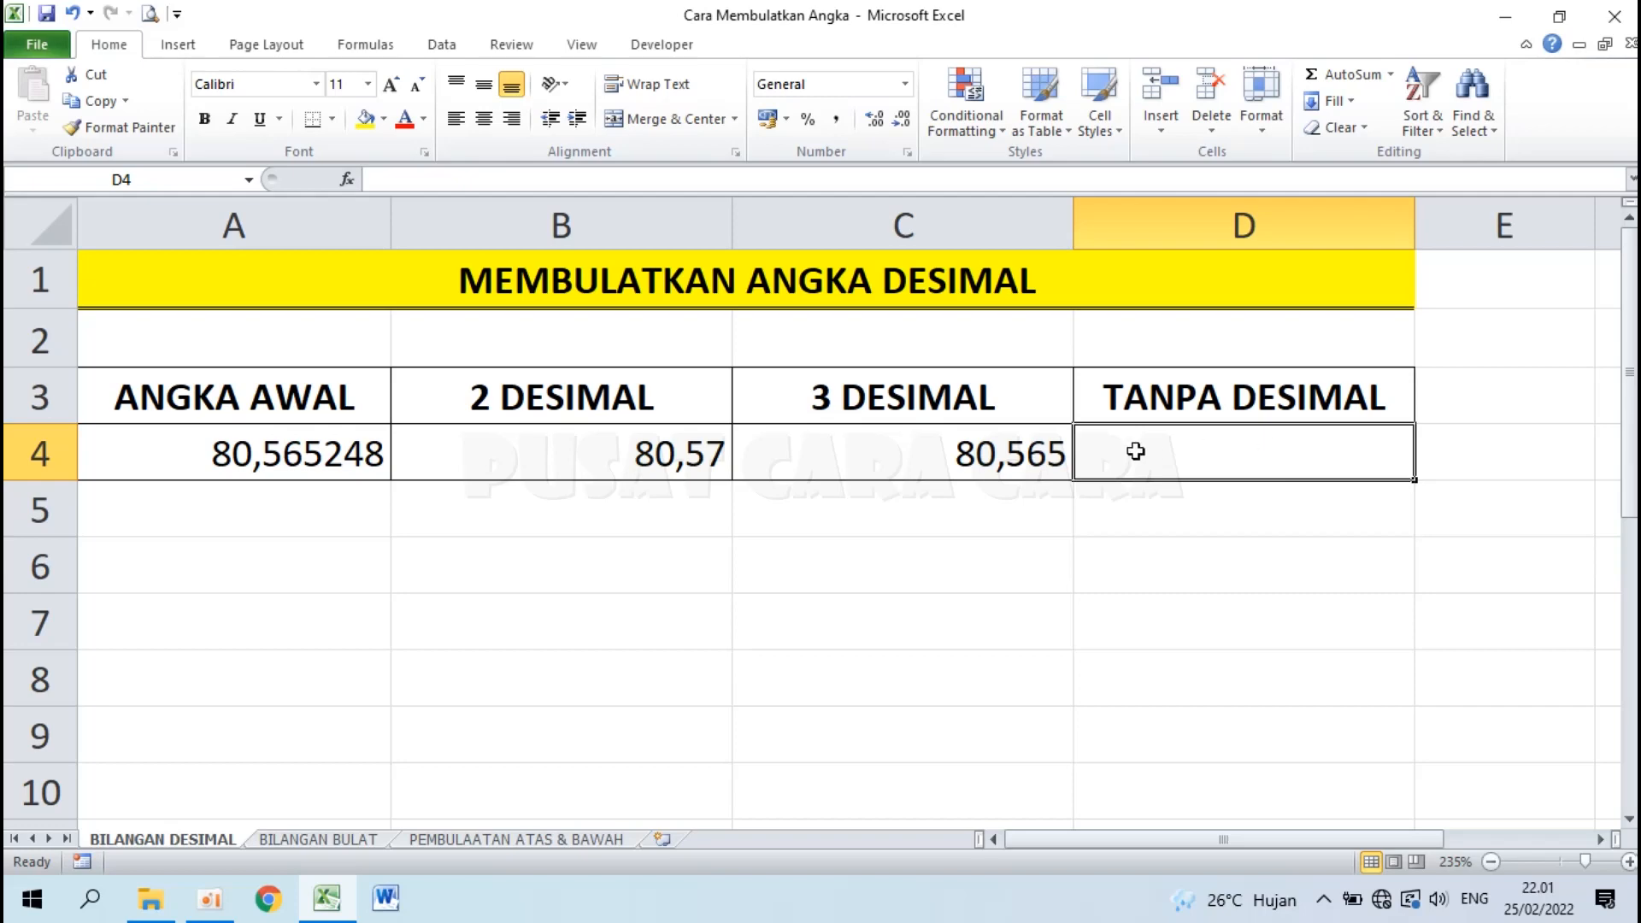
{"action": "type", "text": "="}
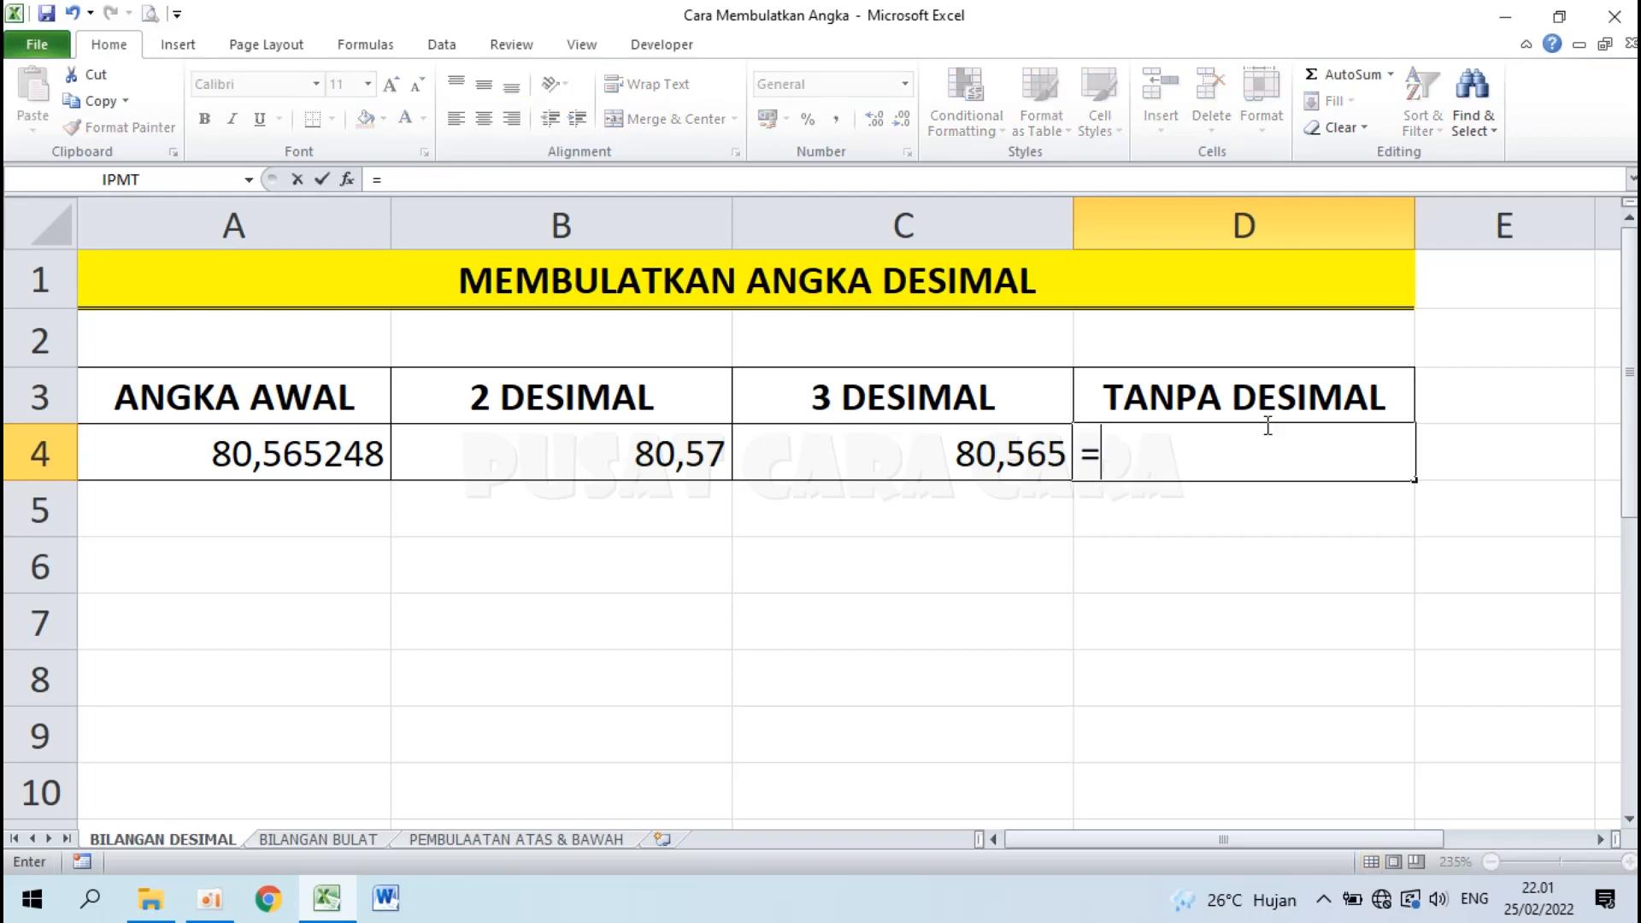
{"action": "type", "text": "ROUND("}
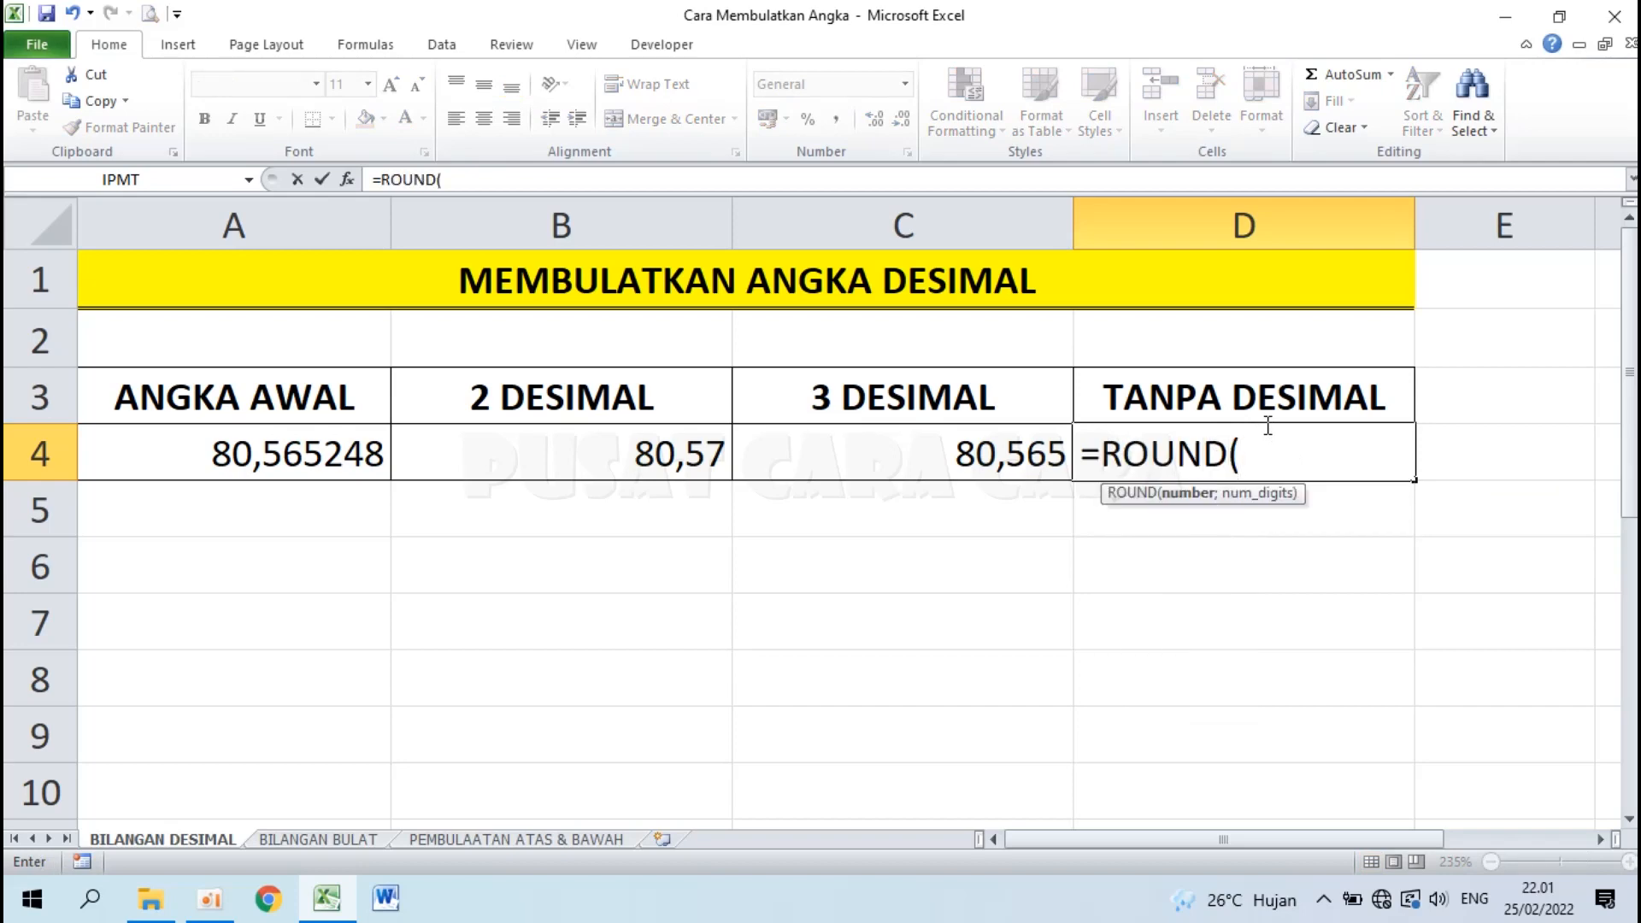
{"action": "left_click", "coordinate": [171, 460]}
{"action": "type", "text": ";"}
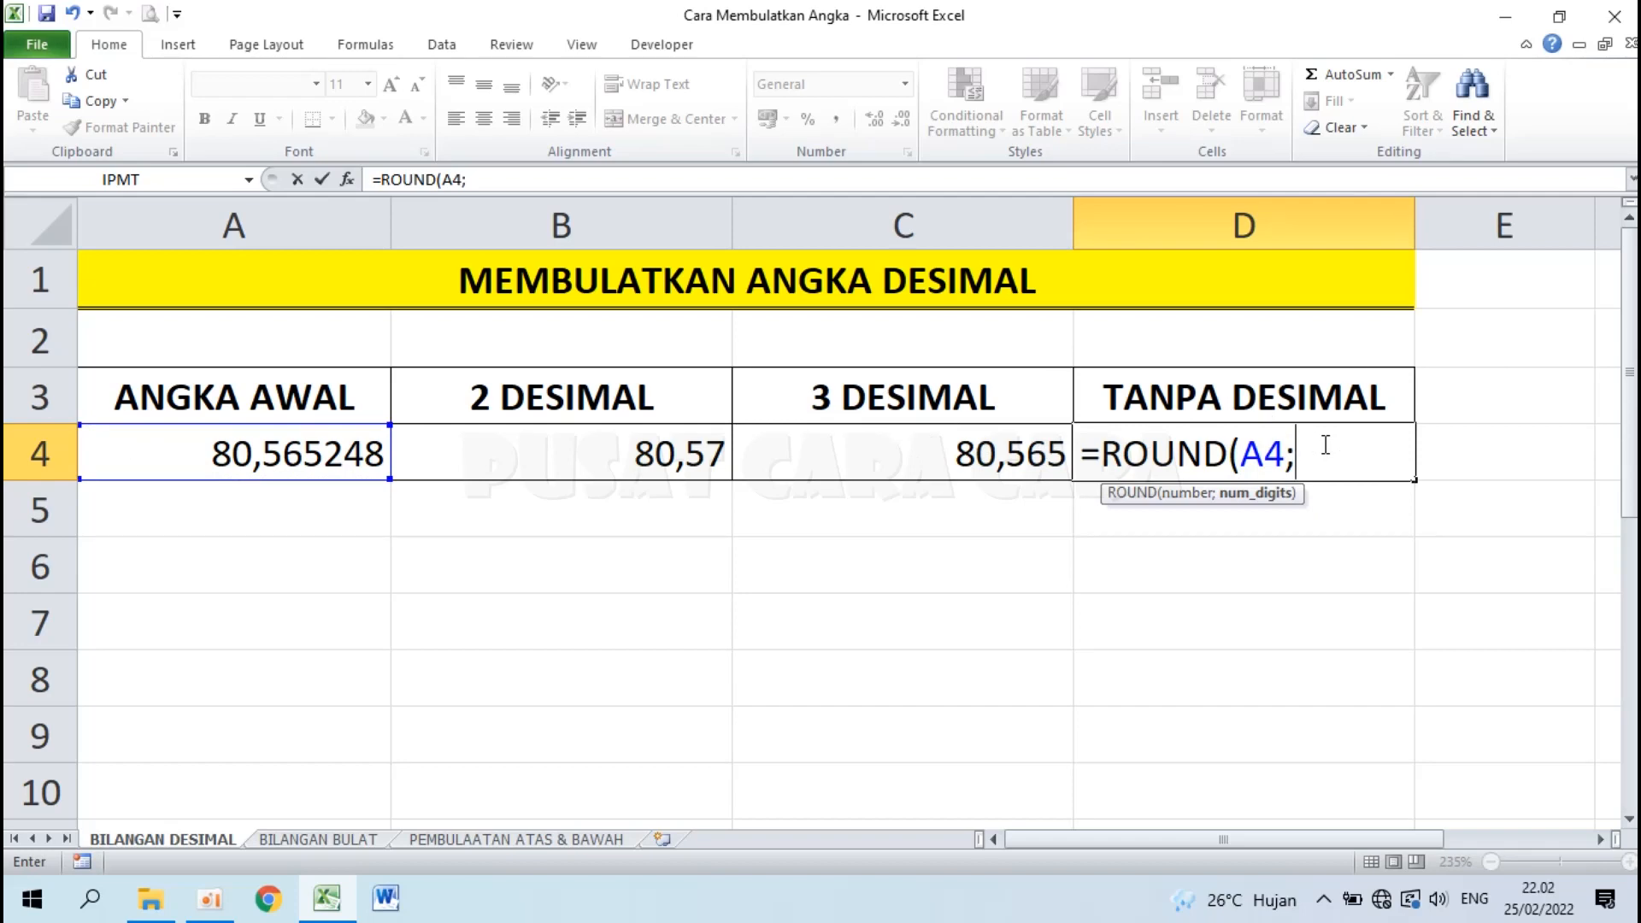
{"action": "type", "text": "0)"}
{"action": "key", "text": "Return"}
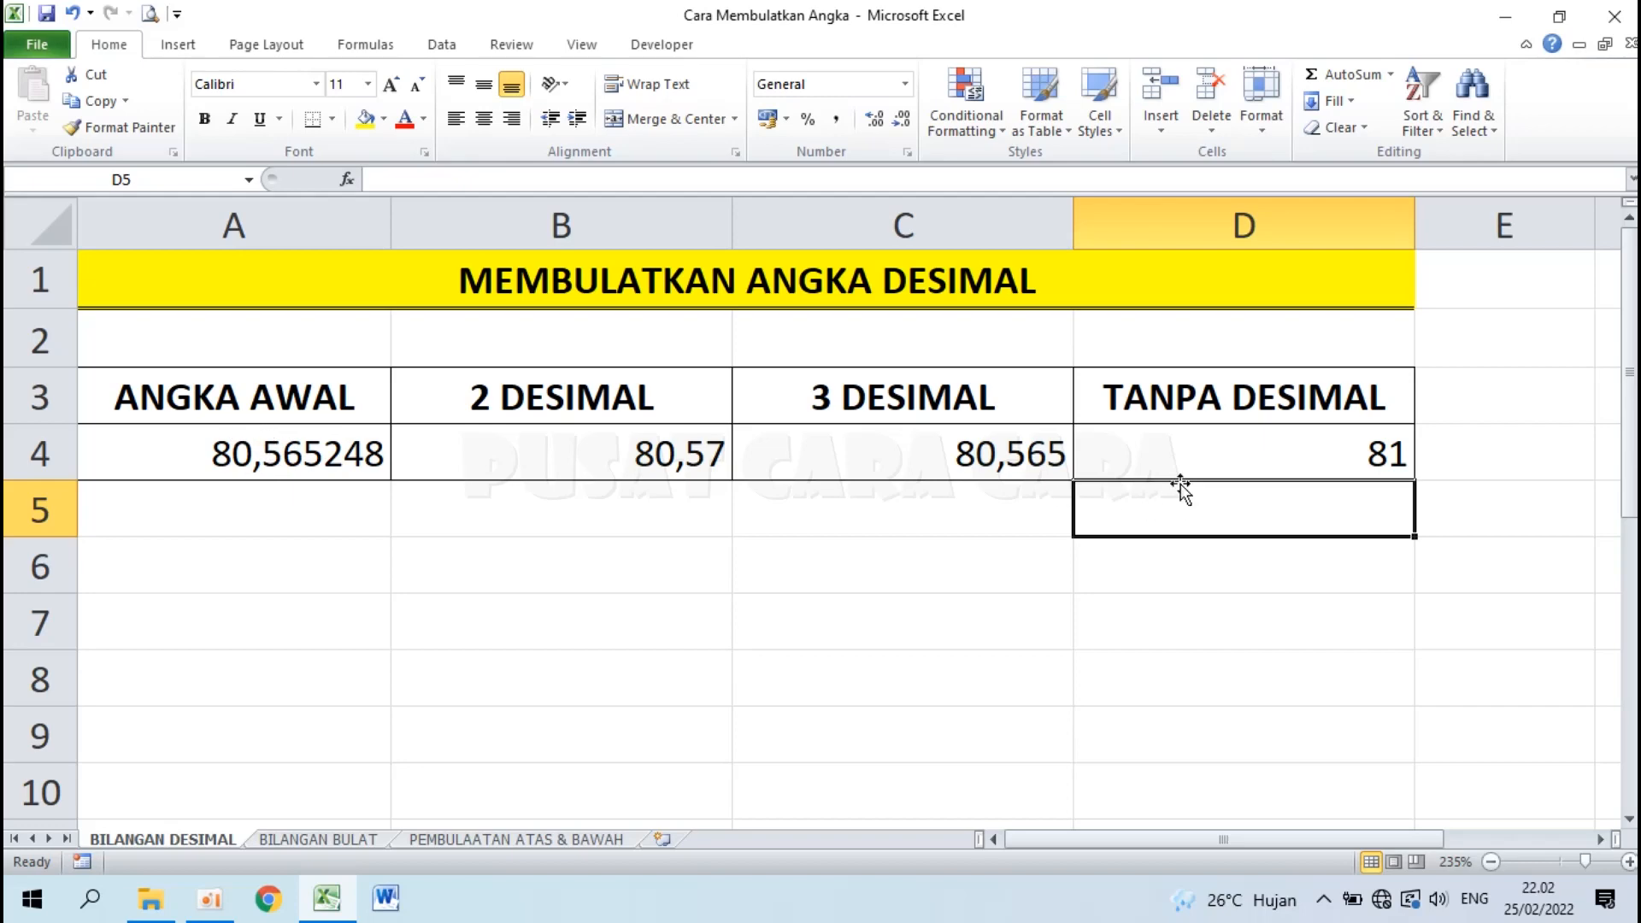
{"action": "left_click", "coordinate": [1381, 433]}
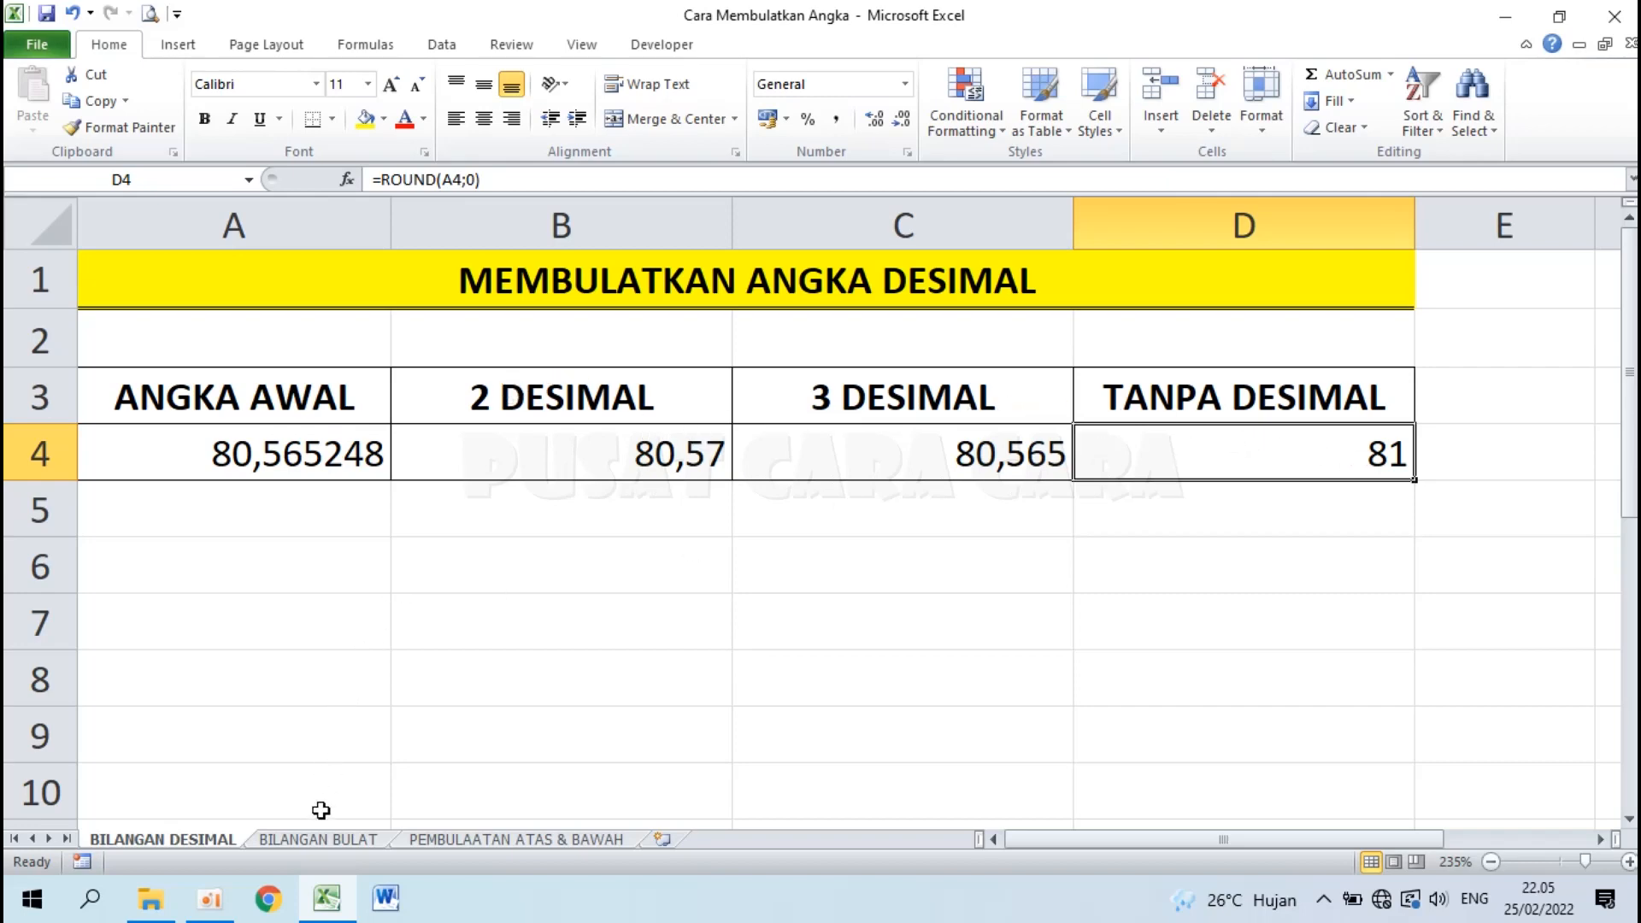
Switch to the BILANGAN BULAT worksheet and look over its rounding column headings and starting number.
{"action": "left_click", "coordinate": [320, 840]}
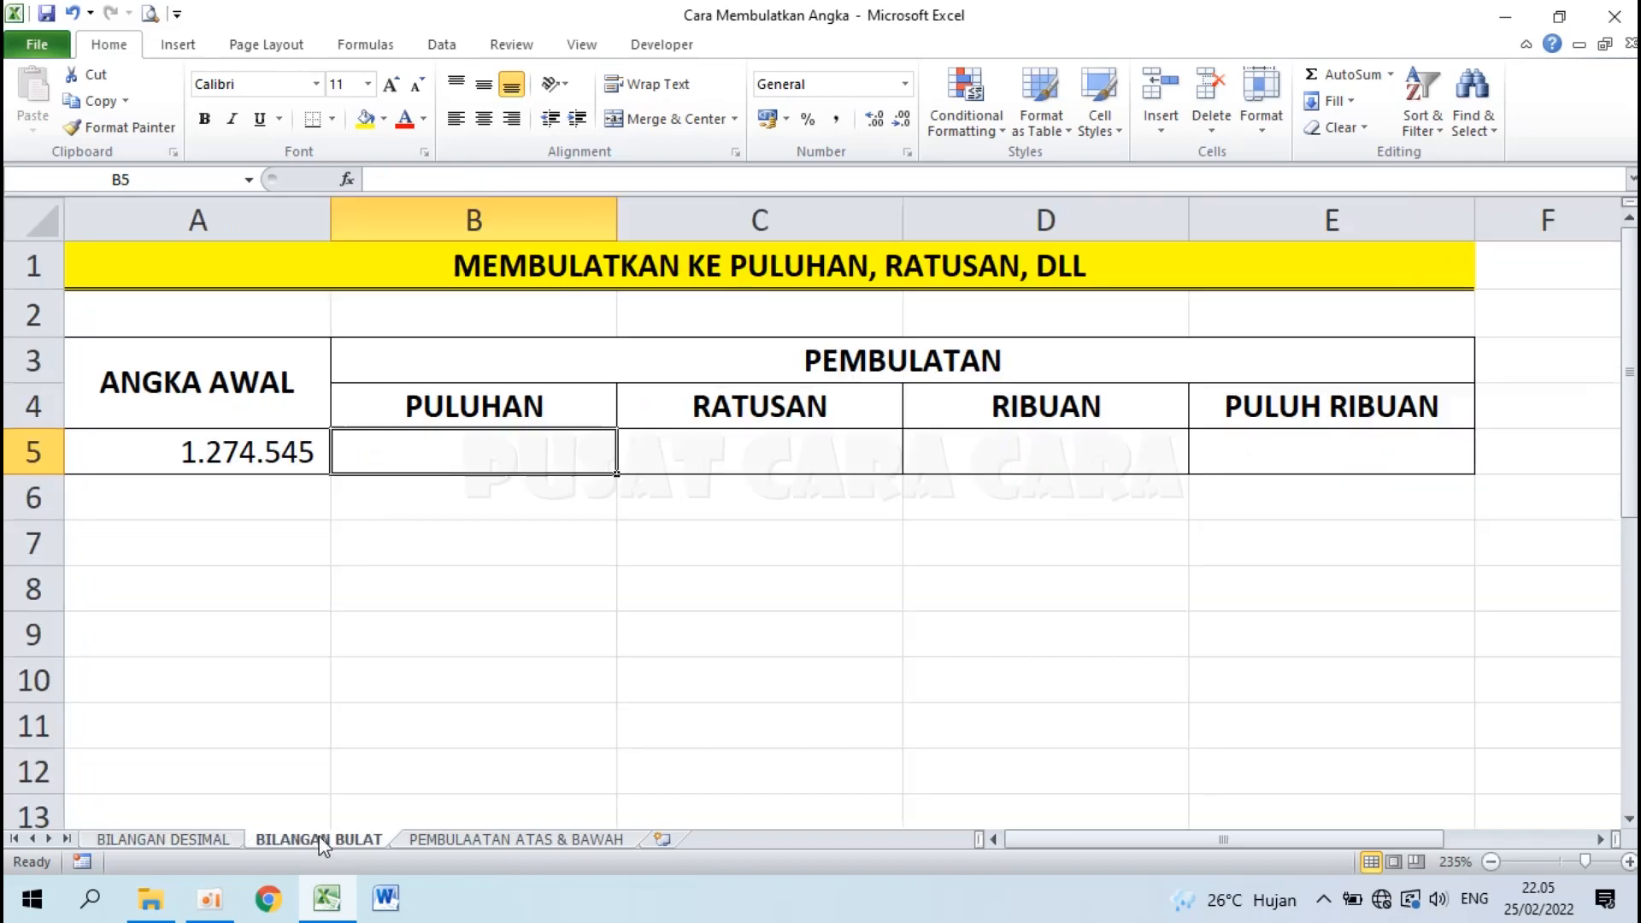
{"action": "left_click", "coordinate": [418, 406]}
{"action": "left_click", "coordinate": [726, 412]}
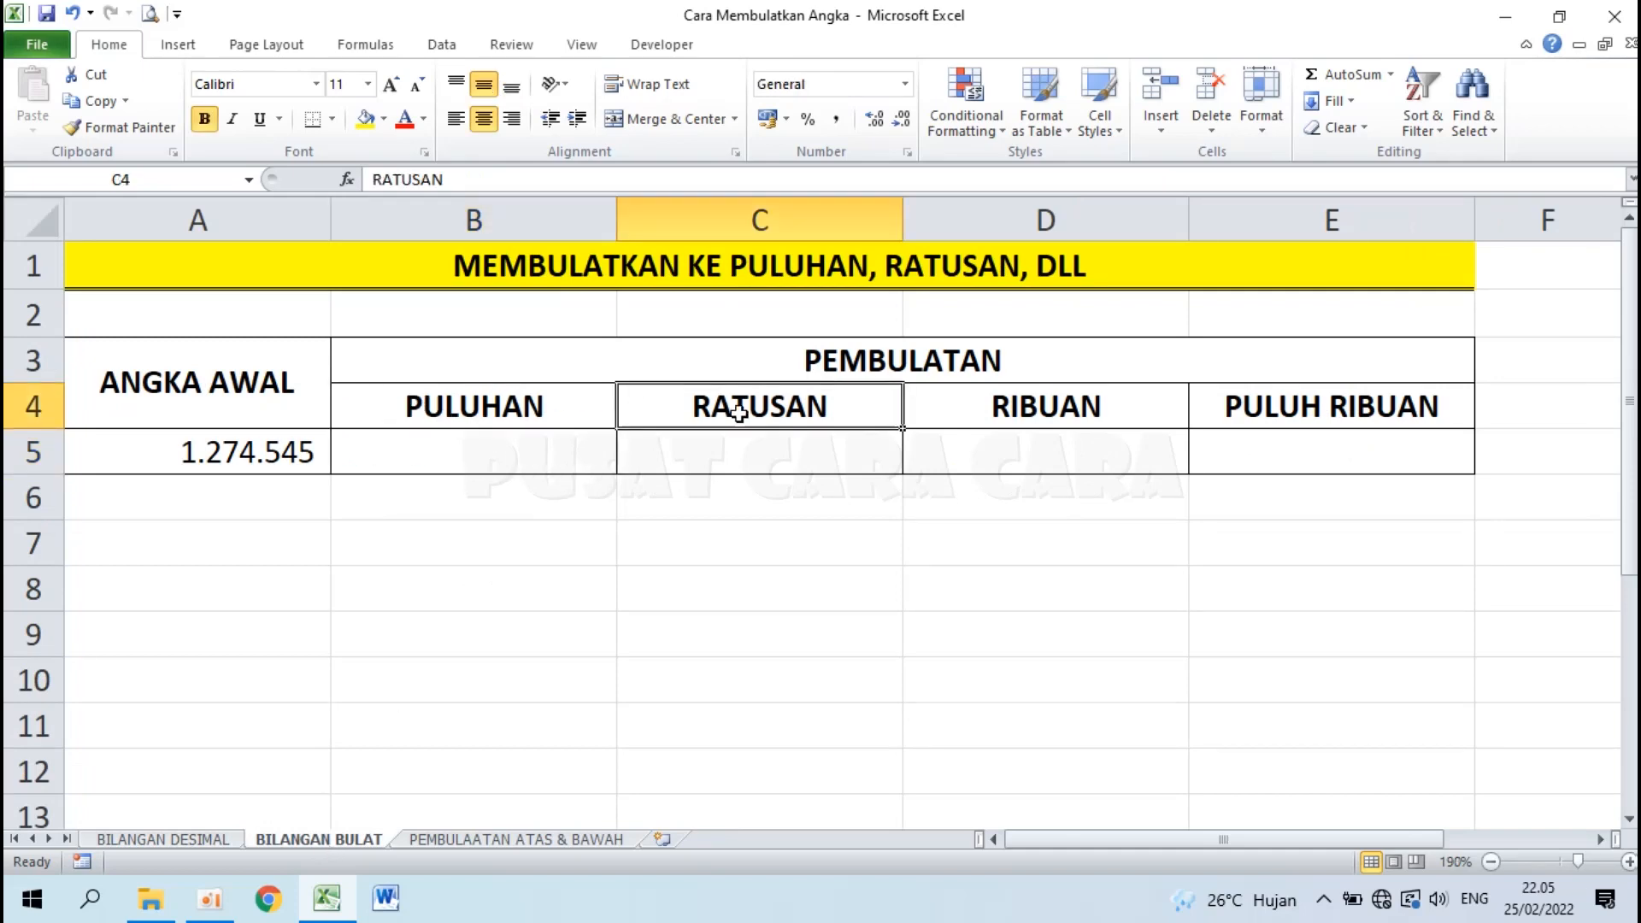
{"action": "left_click", "coordinate": [1023, 413]}
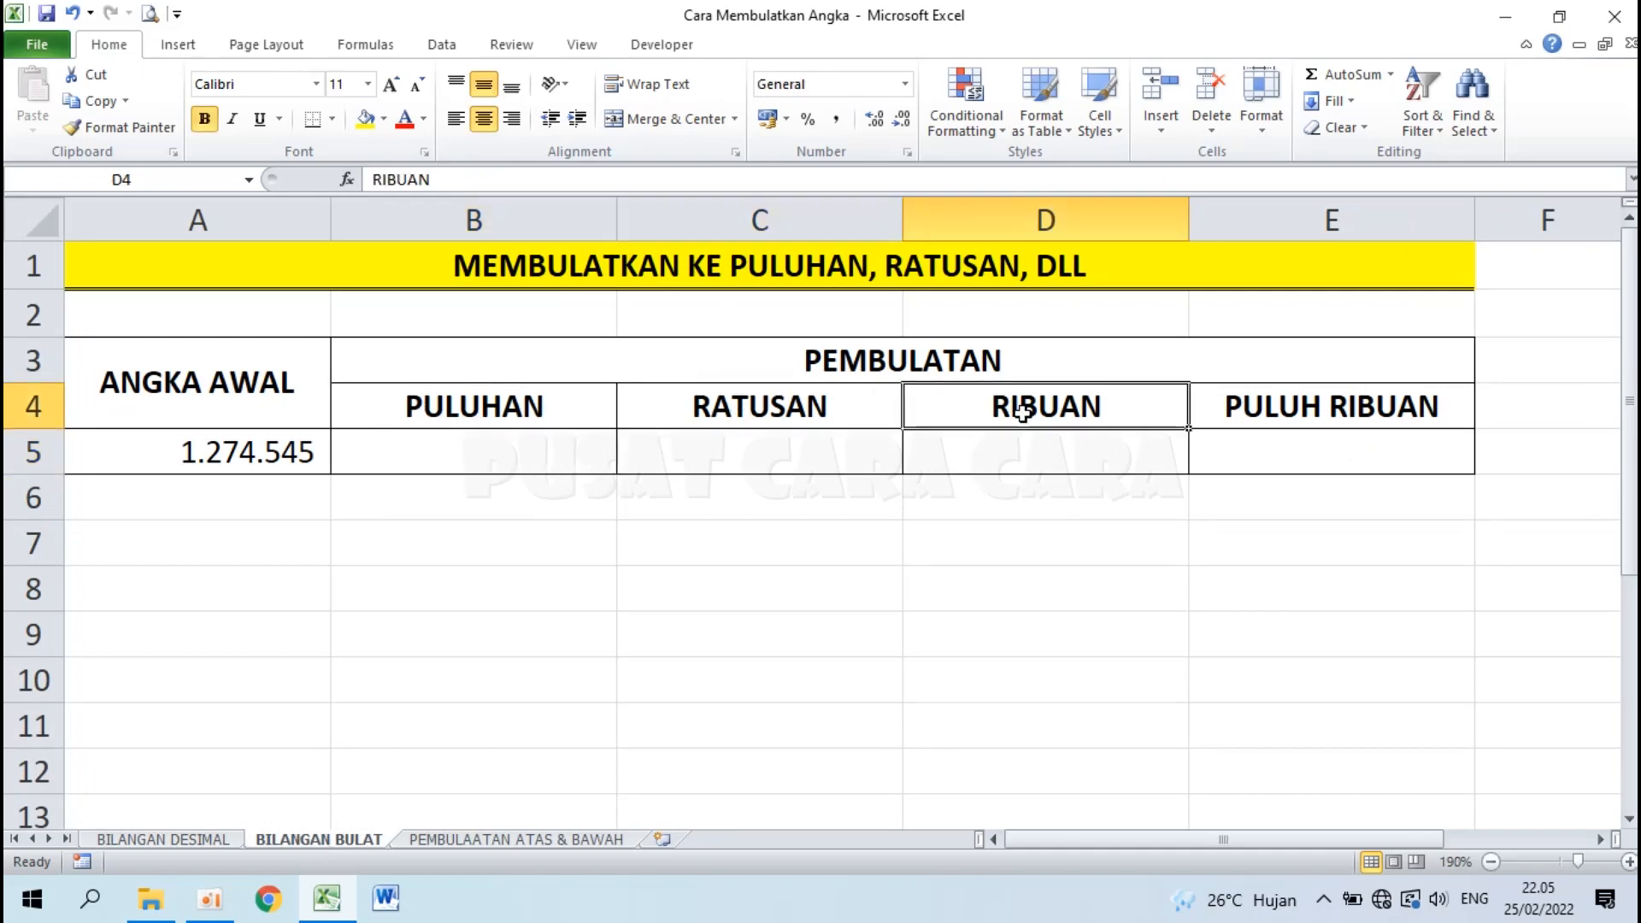
{"action": "left_click", "coordinate": [190, 448]}
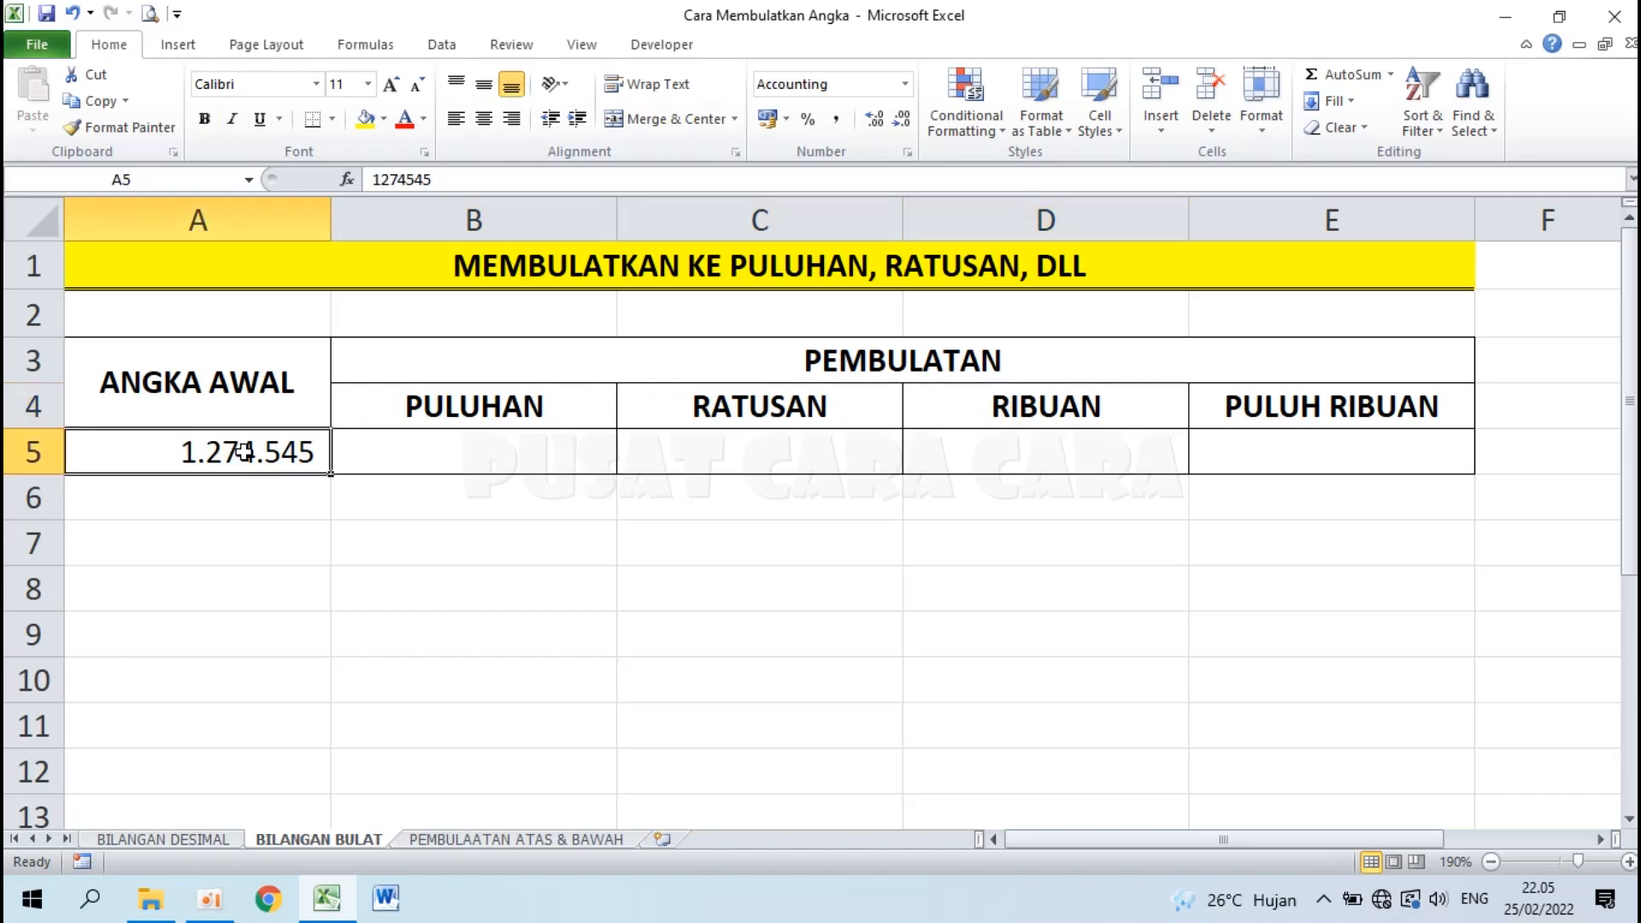
Enter =ROUND(A5;-1) in cell B5 under PULUHAN to round the starting number to the nearest ten.
{"action": "left_click", "coordinate": [442, 452]}
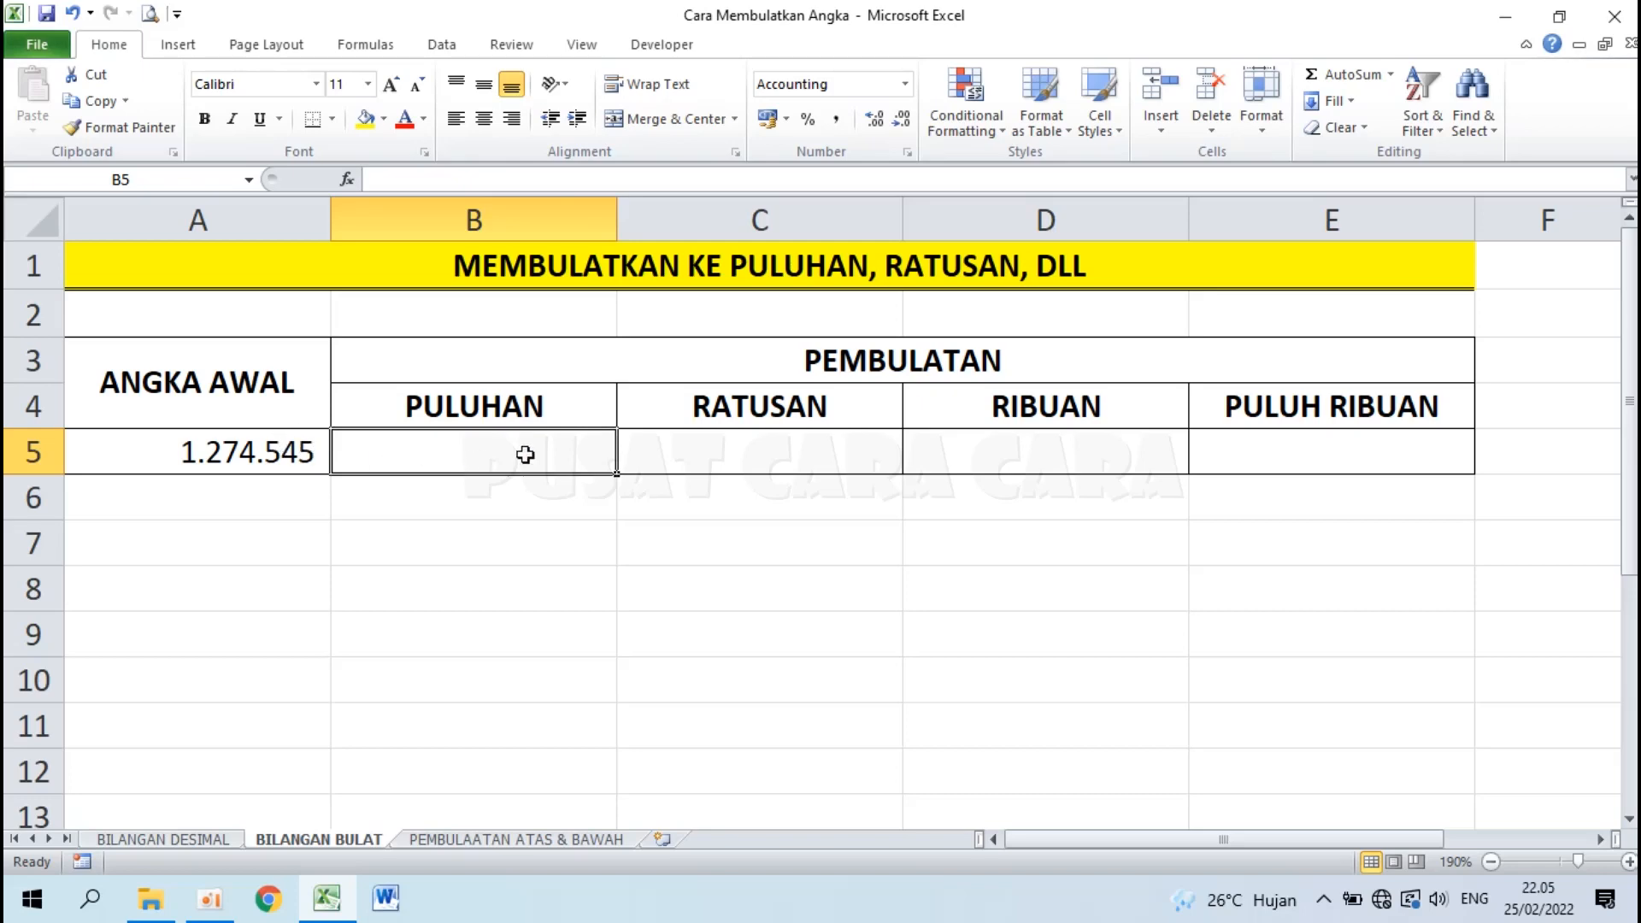
{"action": "type", "text": "="}
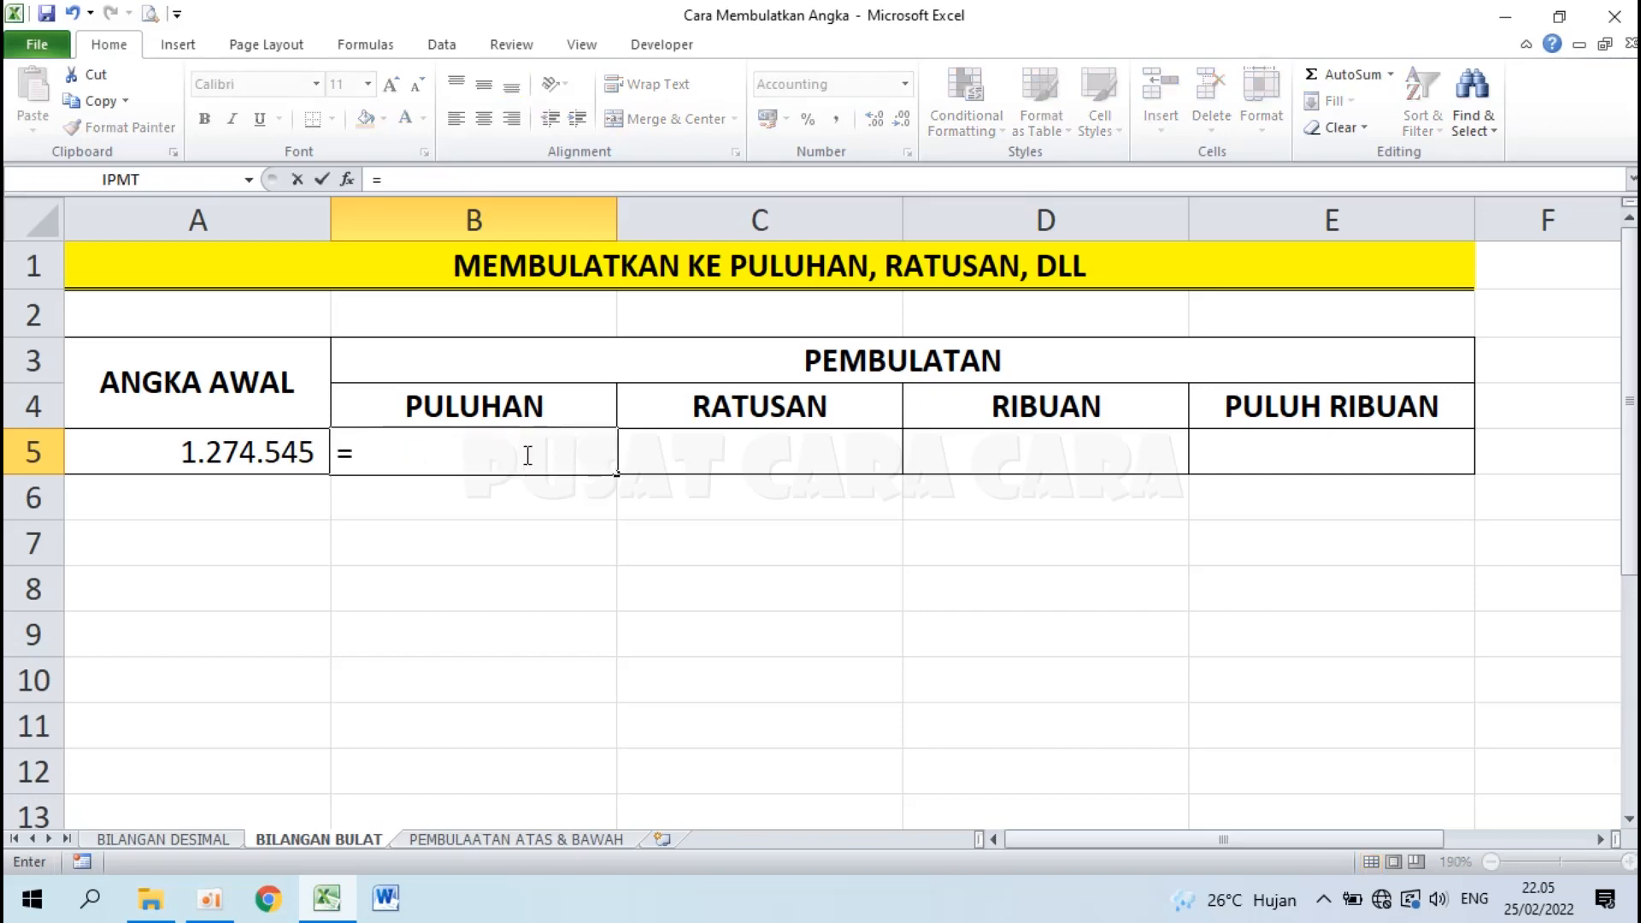
{"action": "type", "text": "ROUND("}
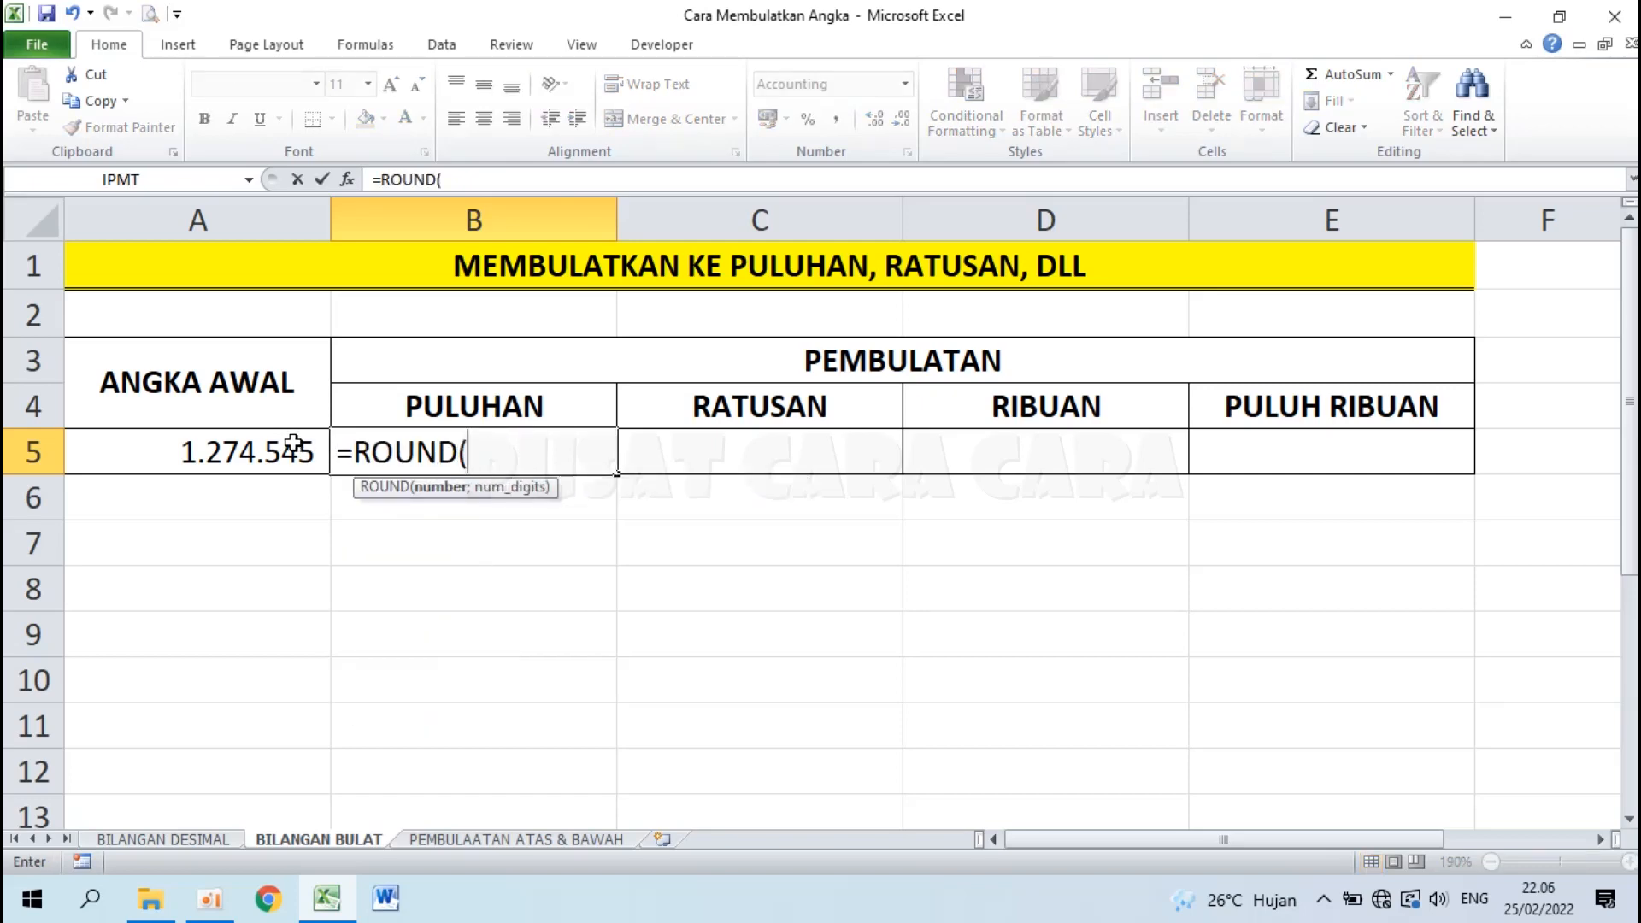
{"action": "left_click", "coordinate": [246, 451]}
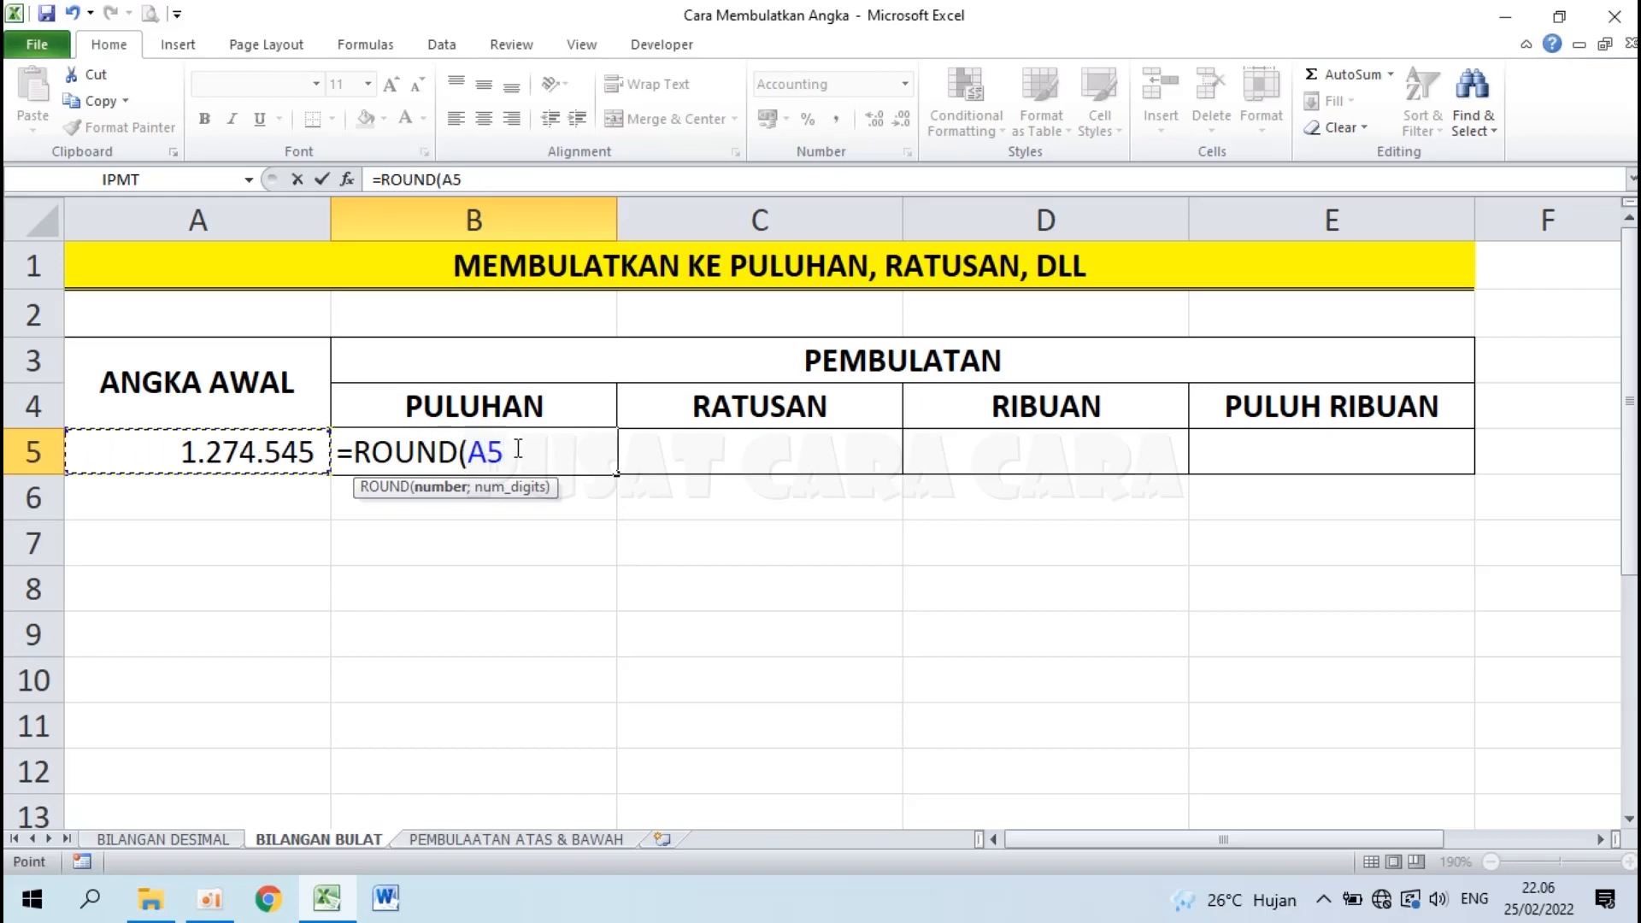
{"action": "type", "text": ";"}
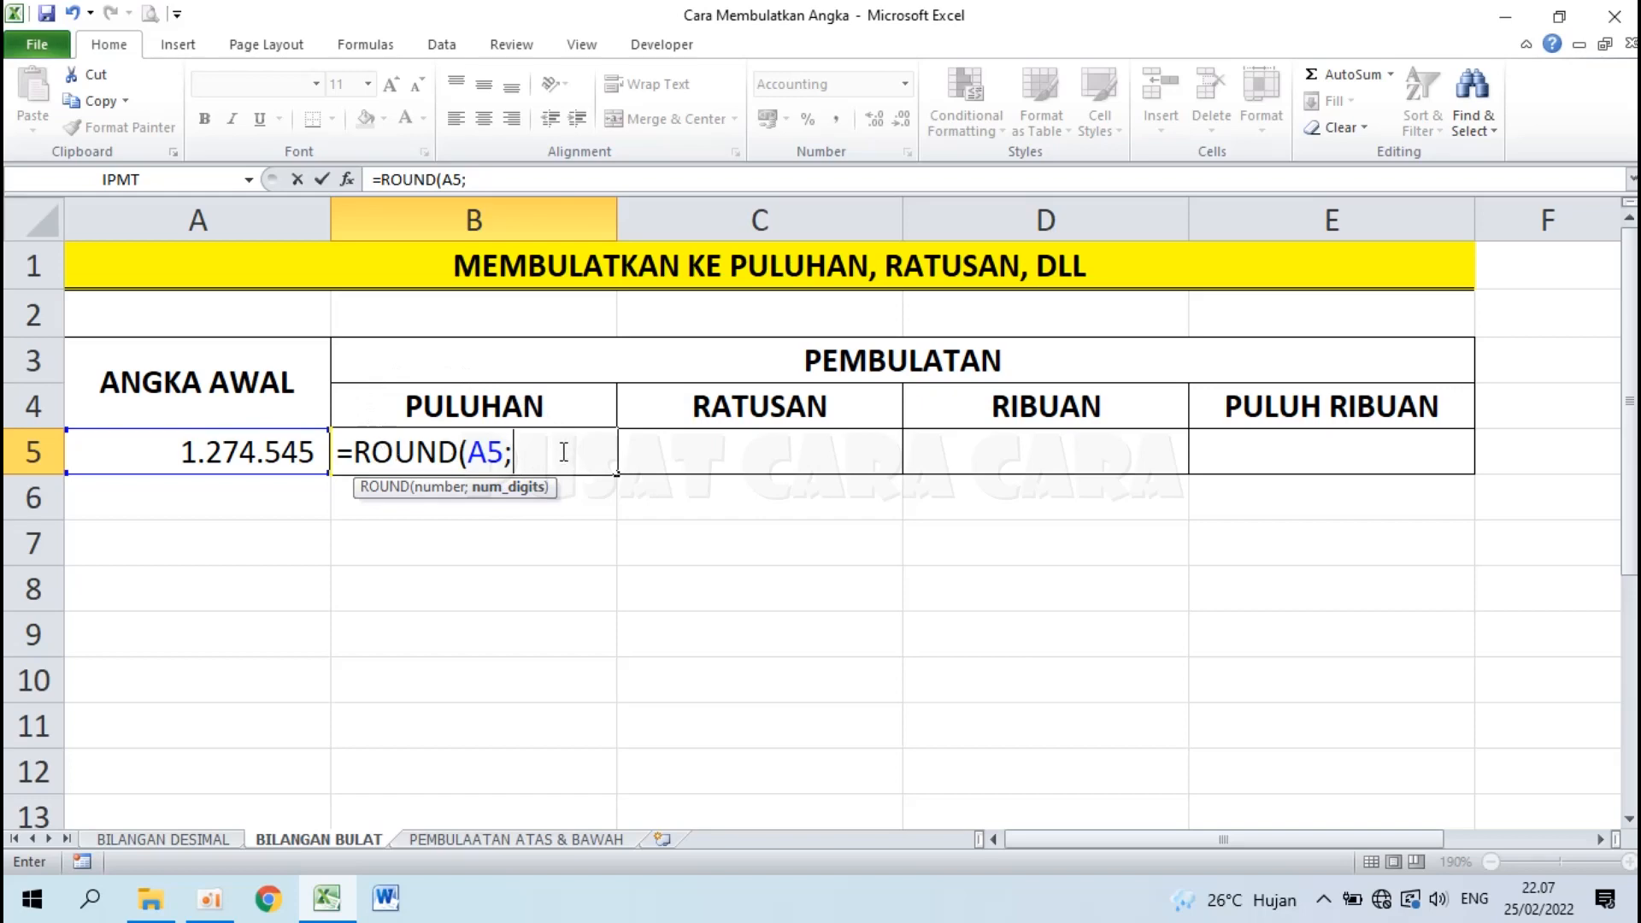
{"action": "type", "text": "1"}
{"action": "type", "text": ")"}
{"action": "key", "text": "Return"}
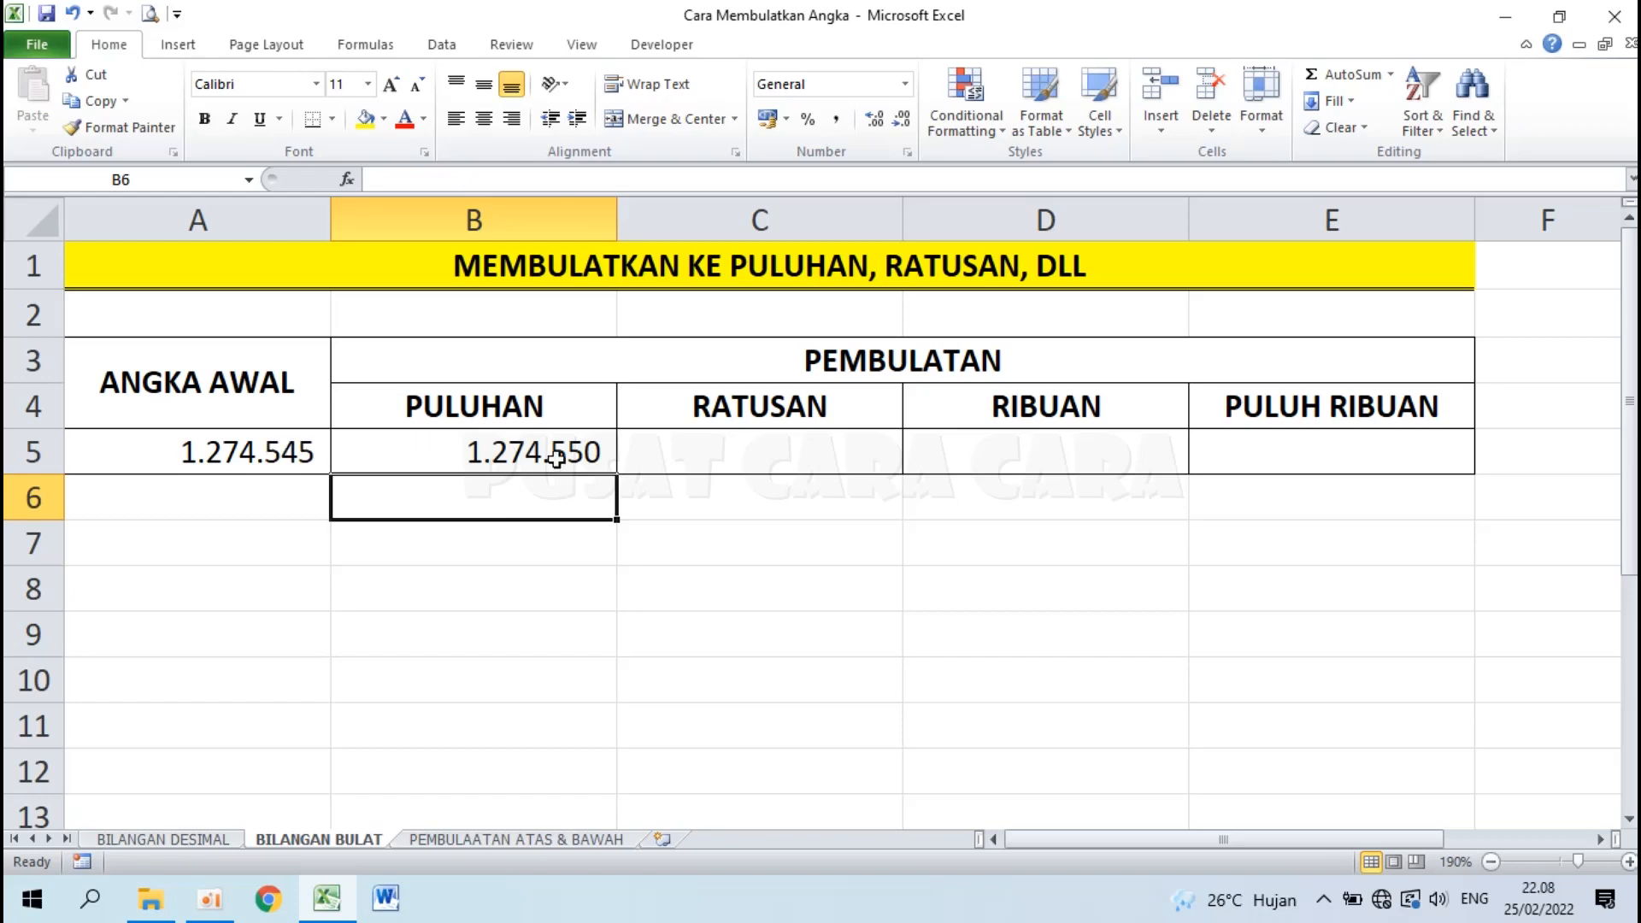
Enter =ROUND(A5;-2) in cell C5 under RATUSAN to round the starting number to the nearest hundred.
{"action": "left_click", "coordinate": [598, 452]}
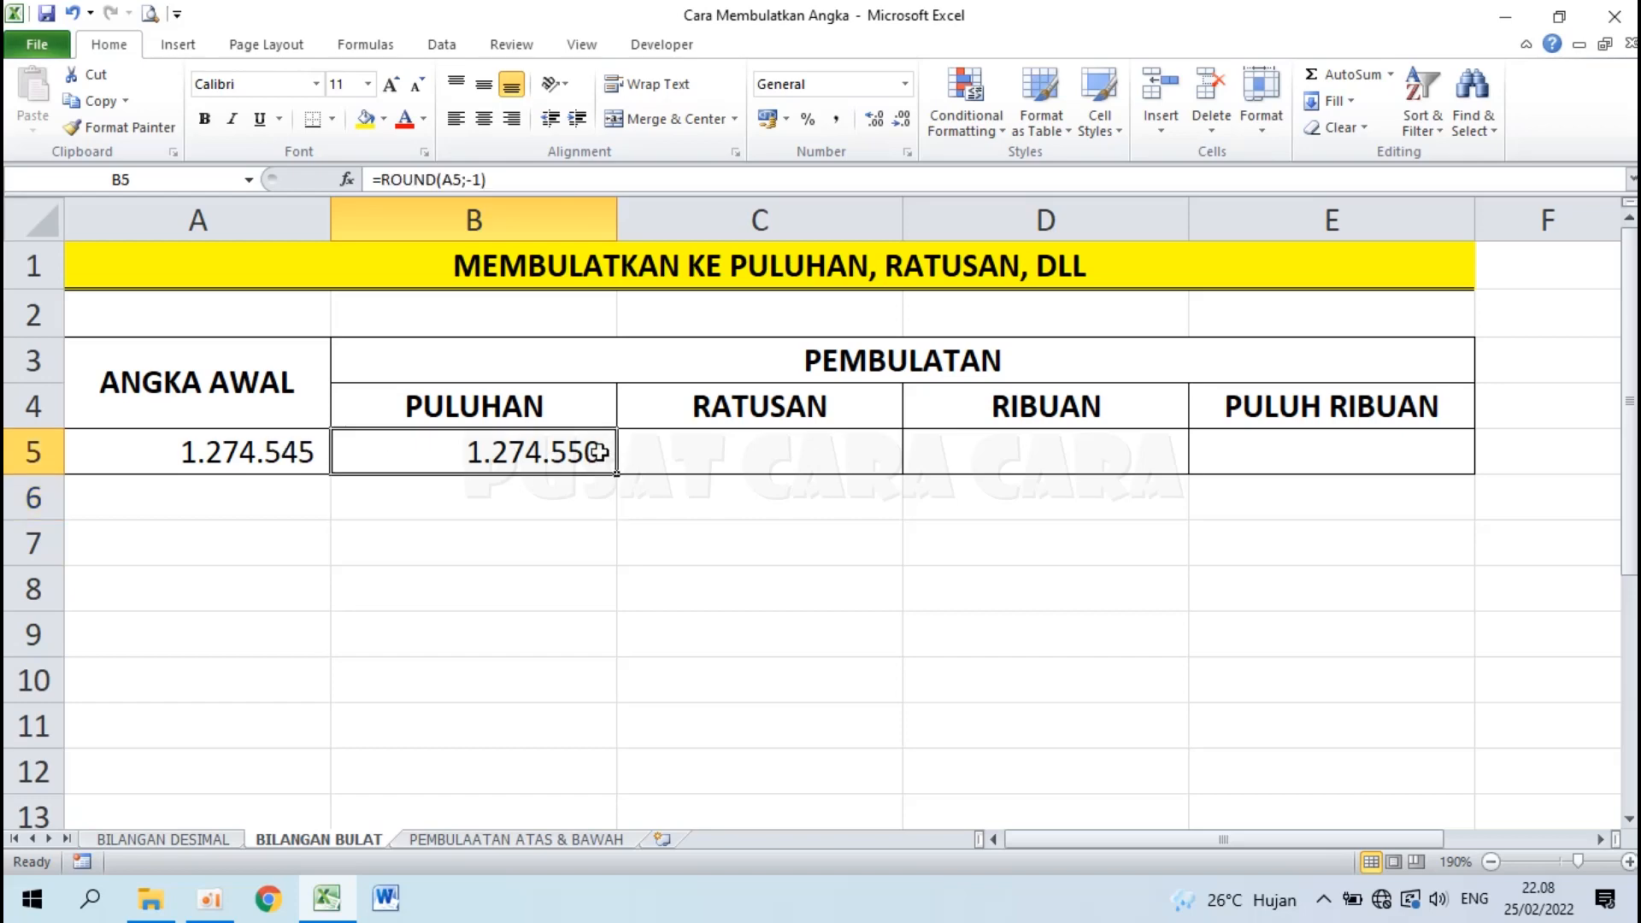
{"action": "left_click", "coordinate": [740, 462]}
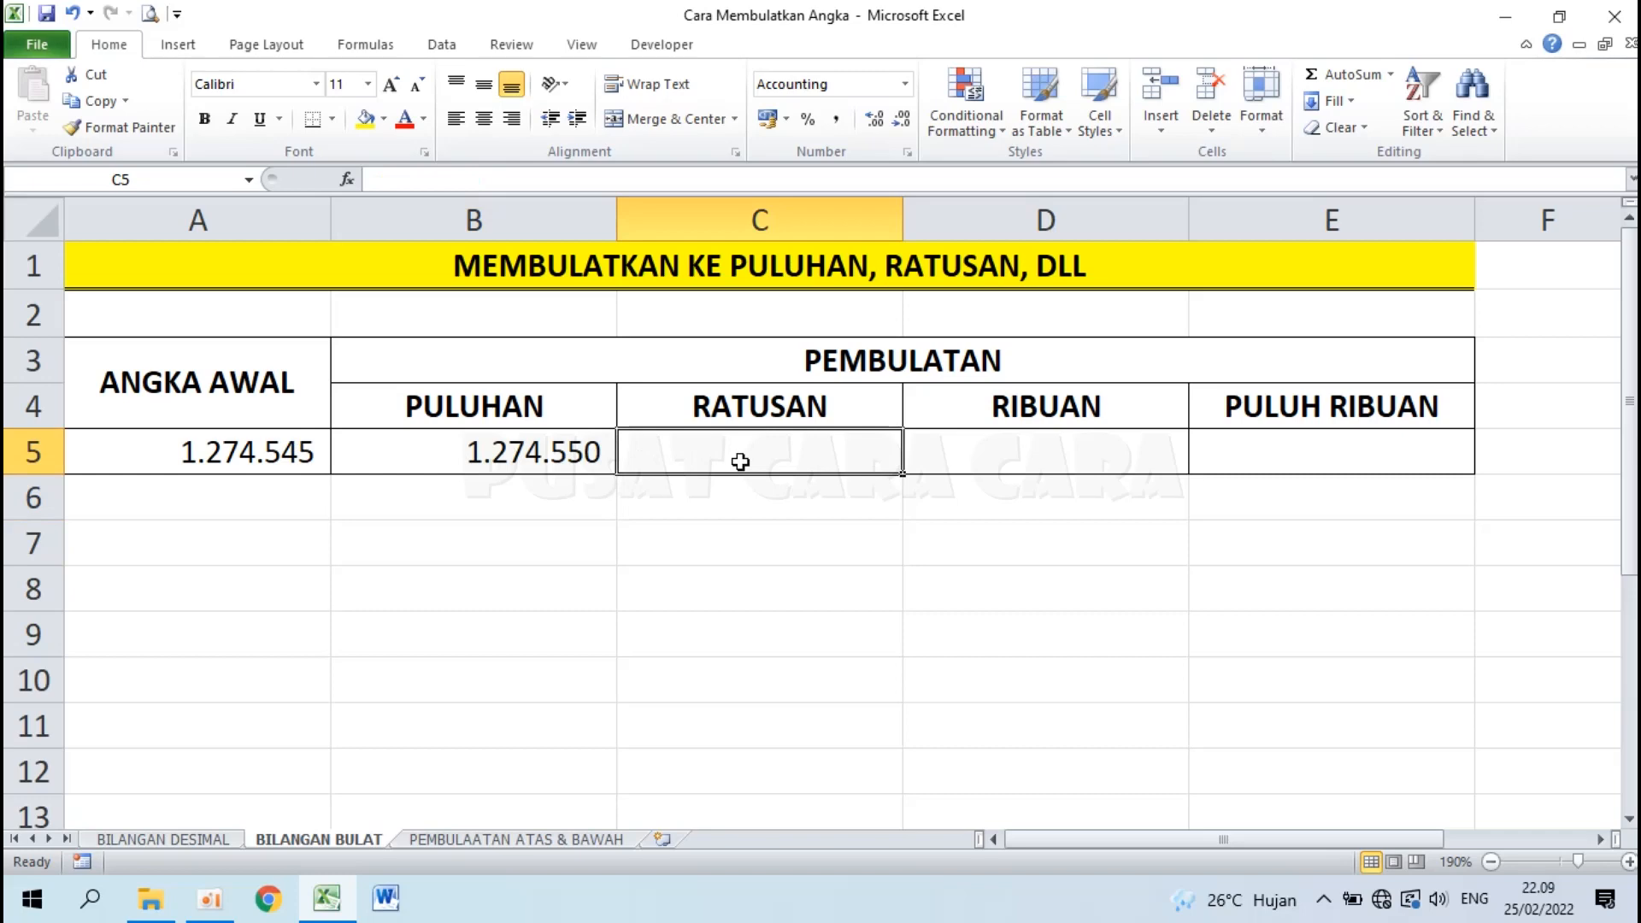
{"action": "type", "text": "=ROUND"}
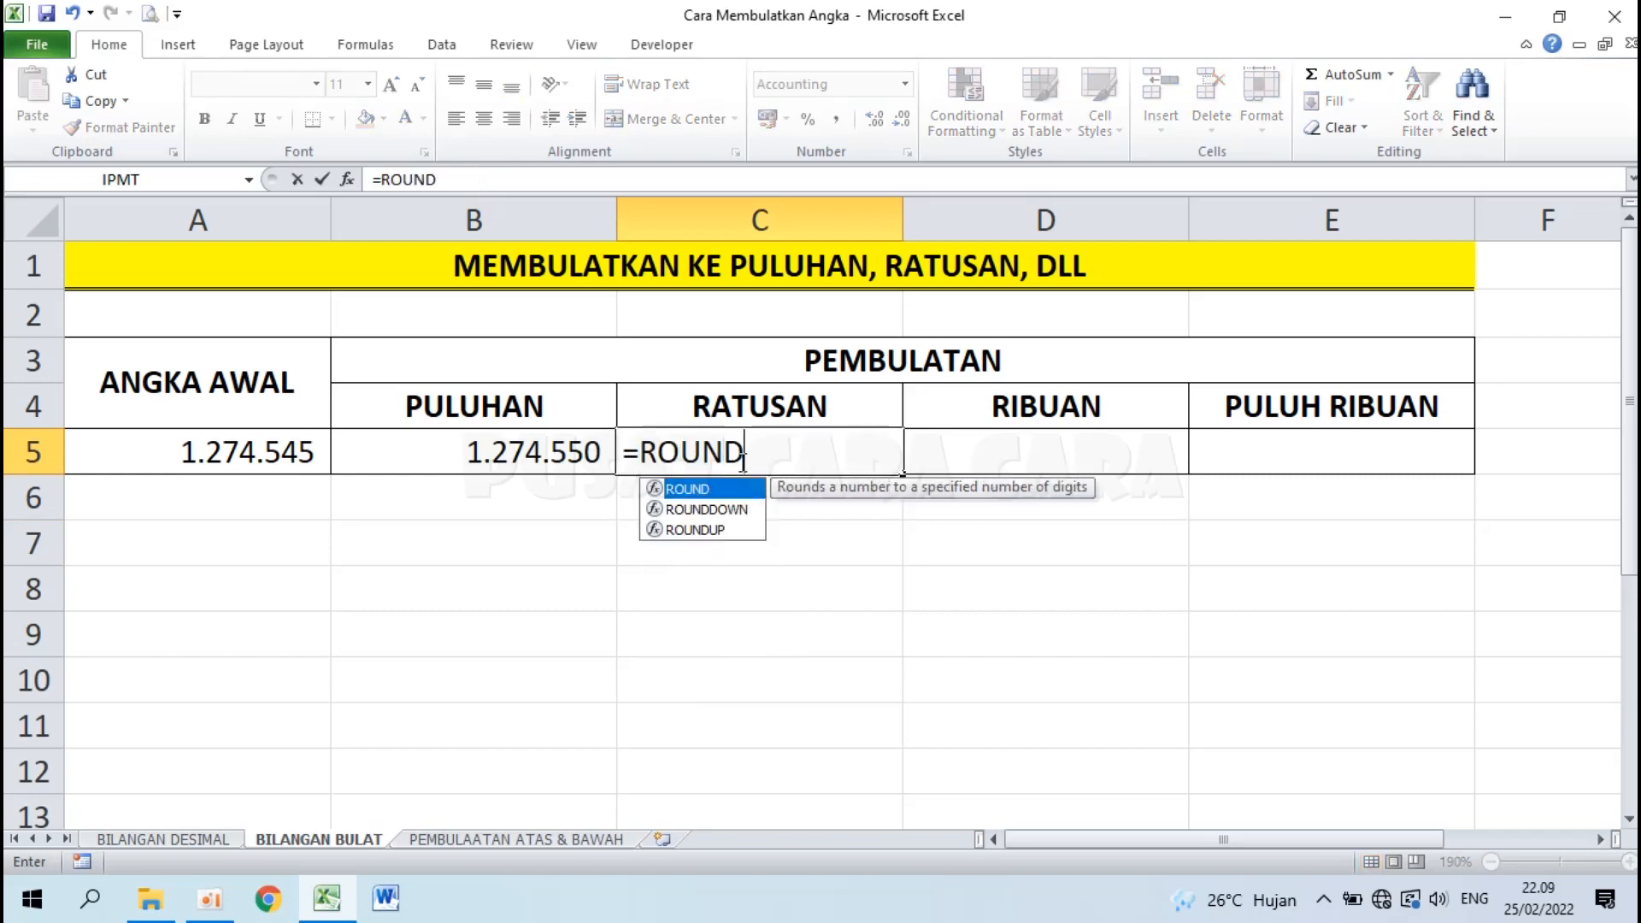
{"action": "type", "text": "("}
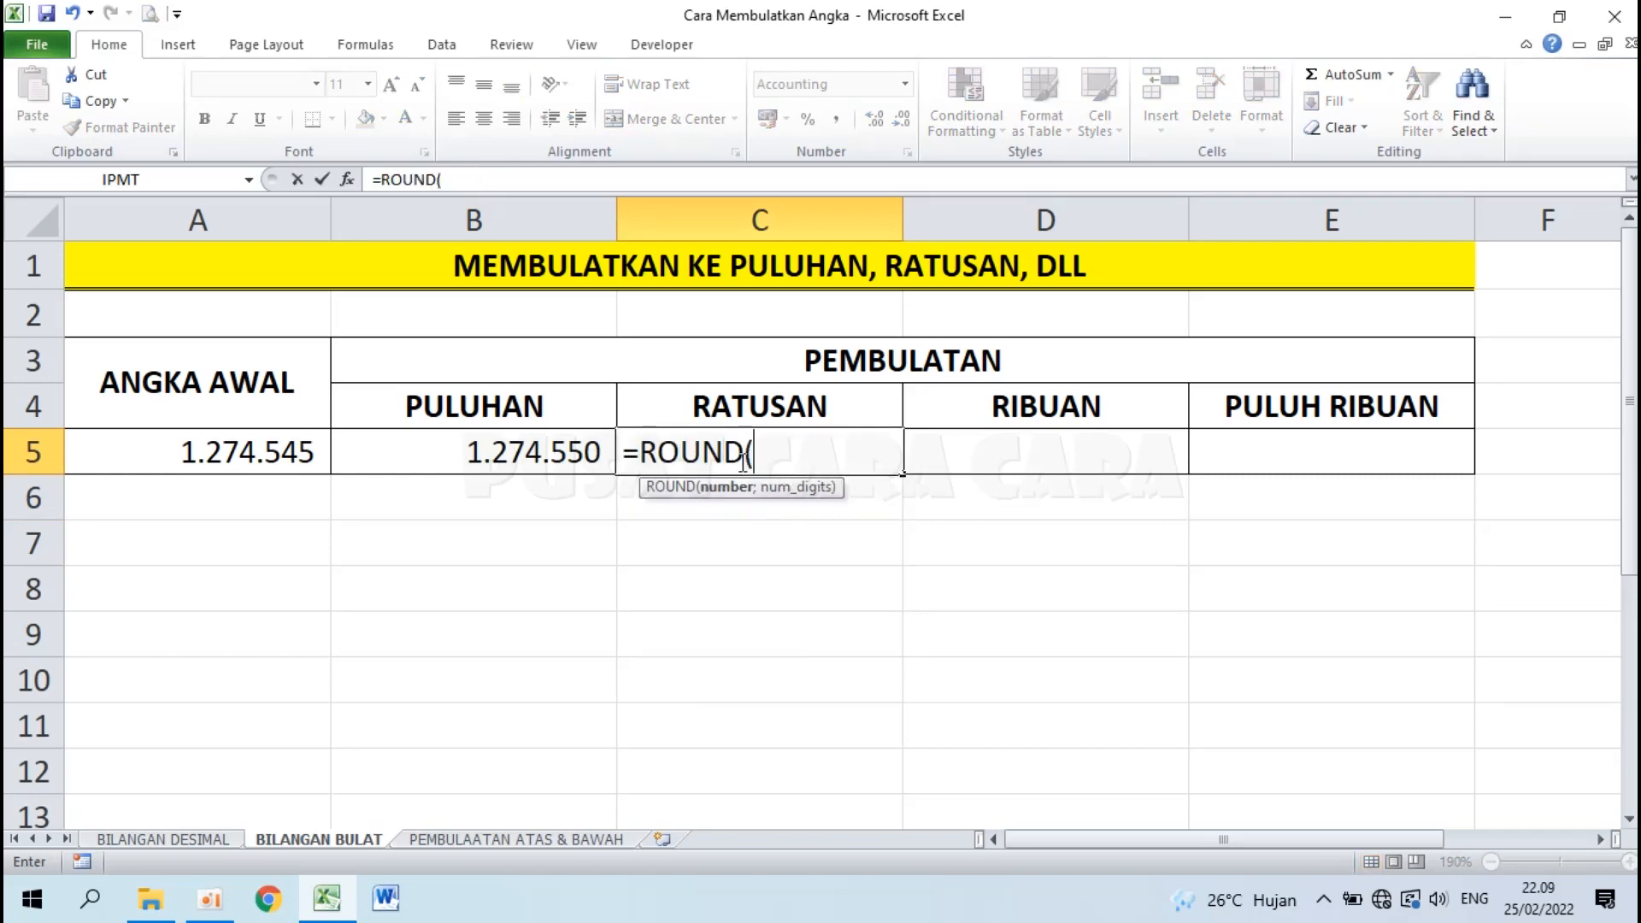
{"action": "left_click", "coordinate": [246, 454]}
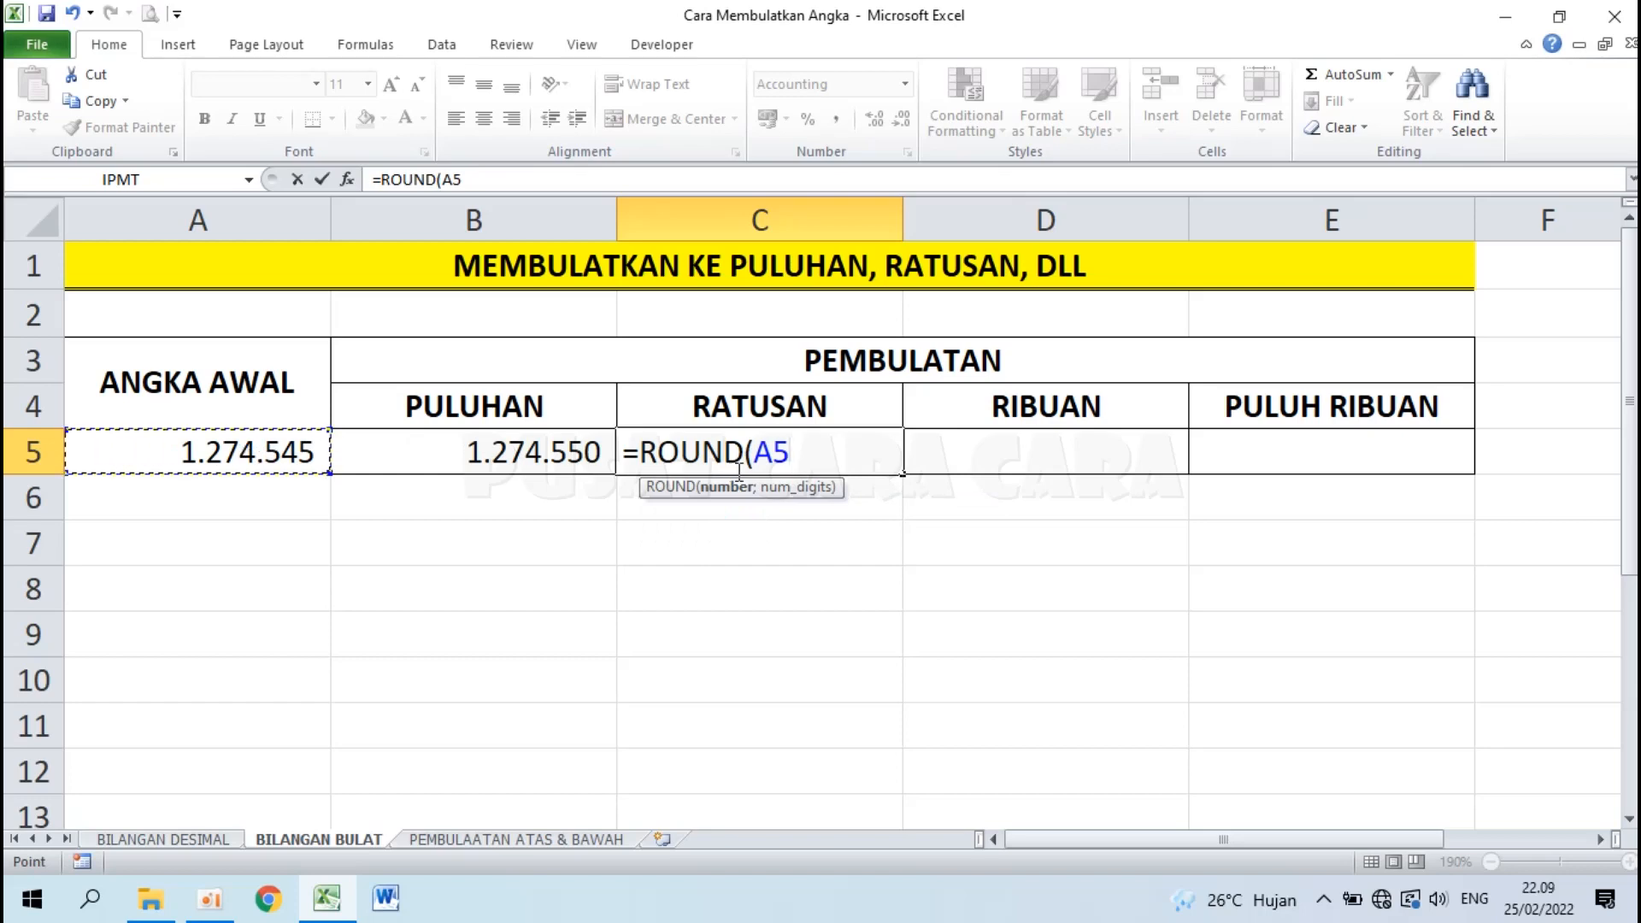
{"action": "type", "text": ";"}
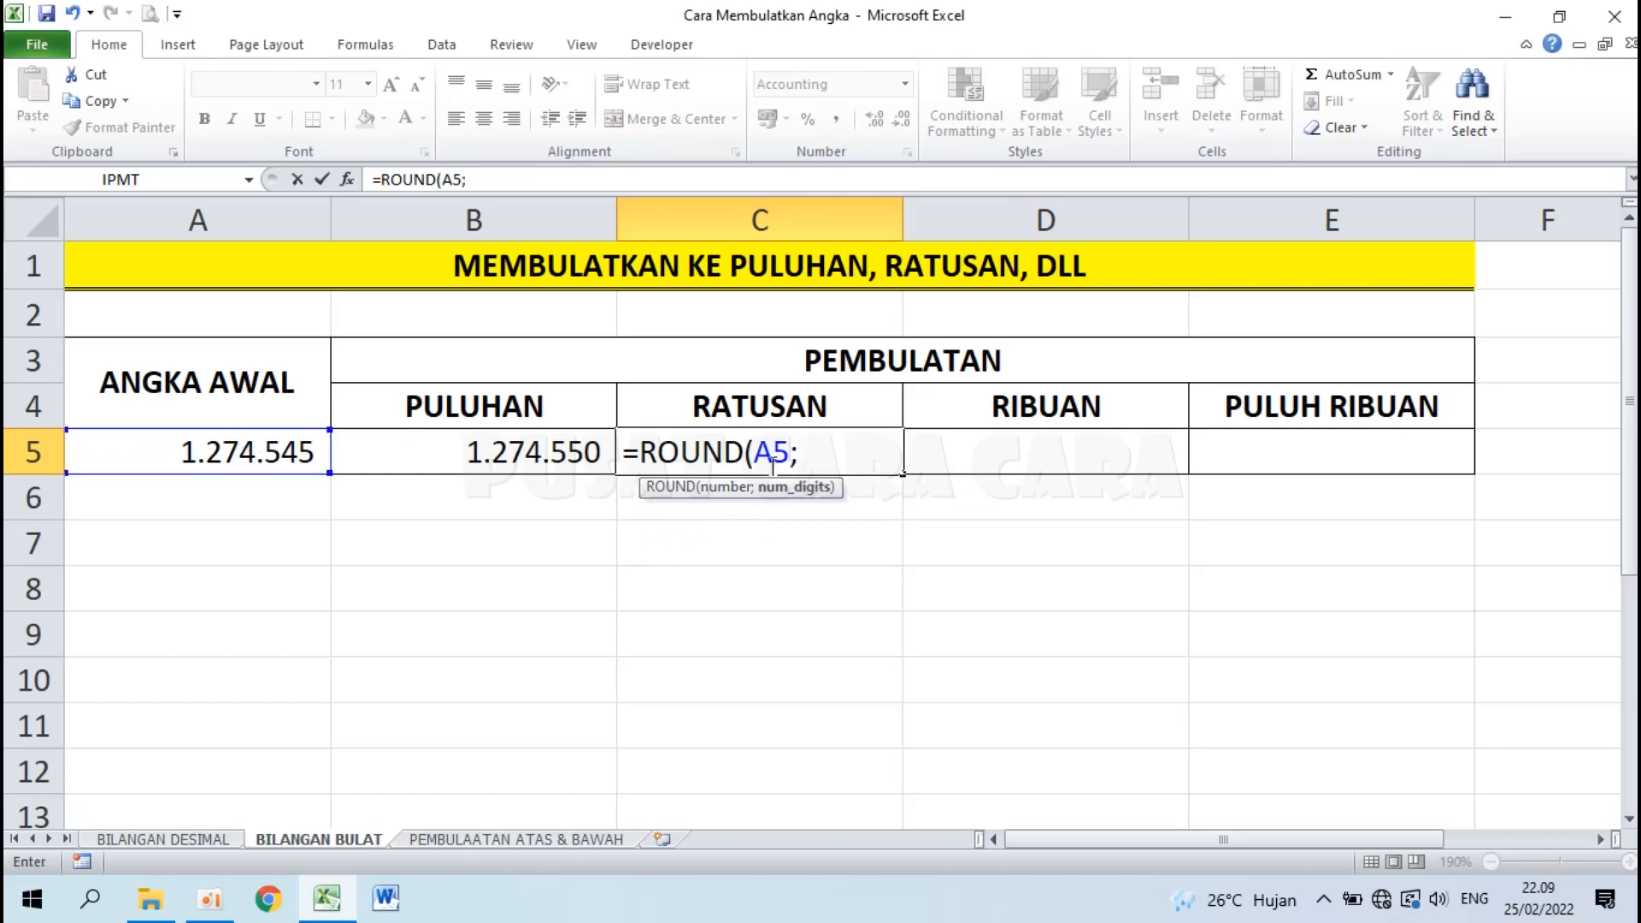
{"action": "type", "text": "-2)"}
{"action": "key", "text": "Return"}
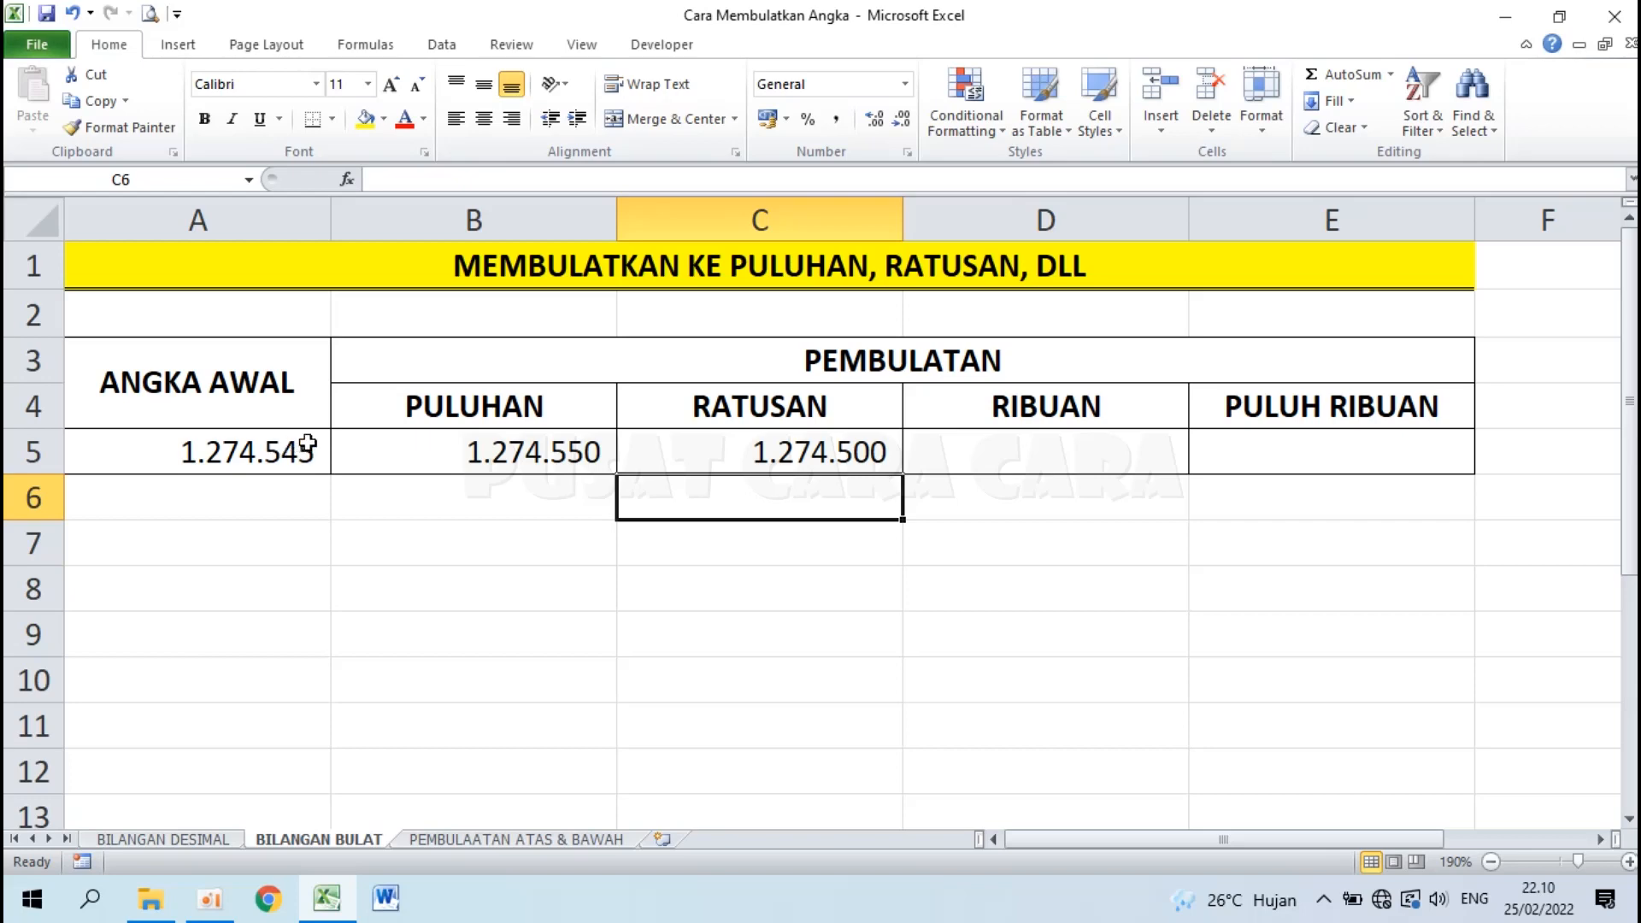
Enter =ROUND(A5;-3) in cell D5 under RIBUAN to round the starting number to the nearest thousand.
{"action": "left_click", "coordinate": [899, 460]}
{"action": "left_click", "coordinate": [993, 459]}
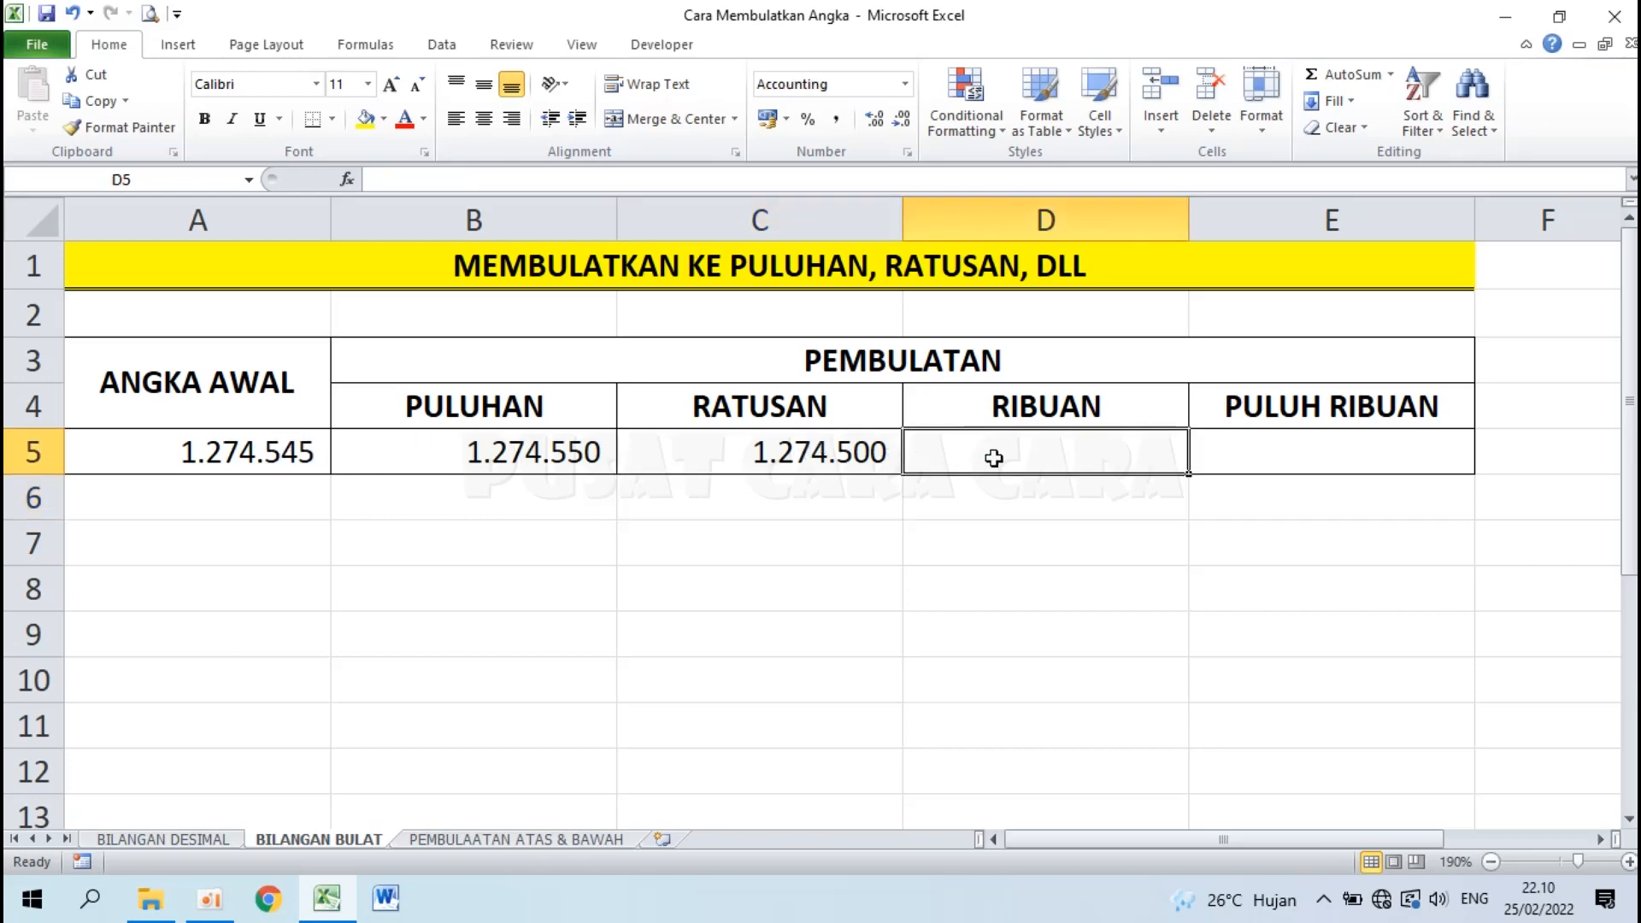
{"action": "type", "text": "=ROUND("}
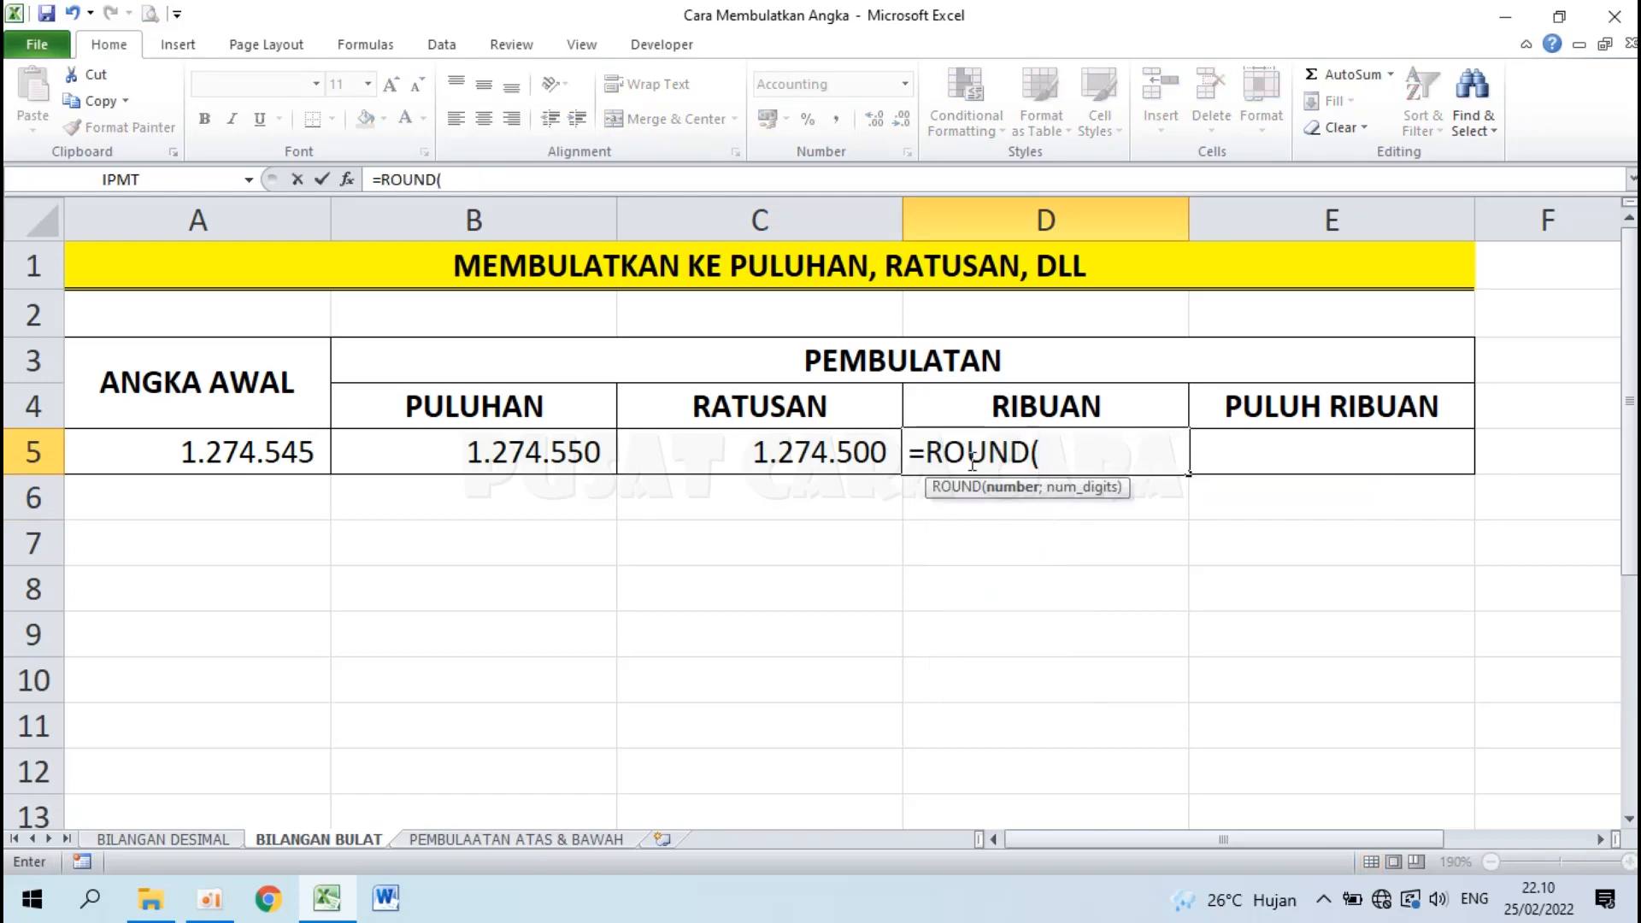
{"action": "left_click", "coordinate": [242, 463]}
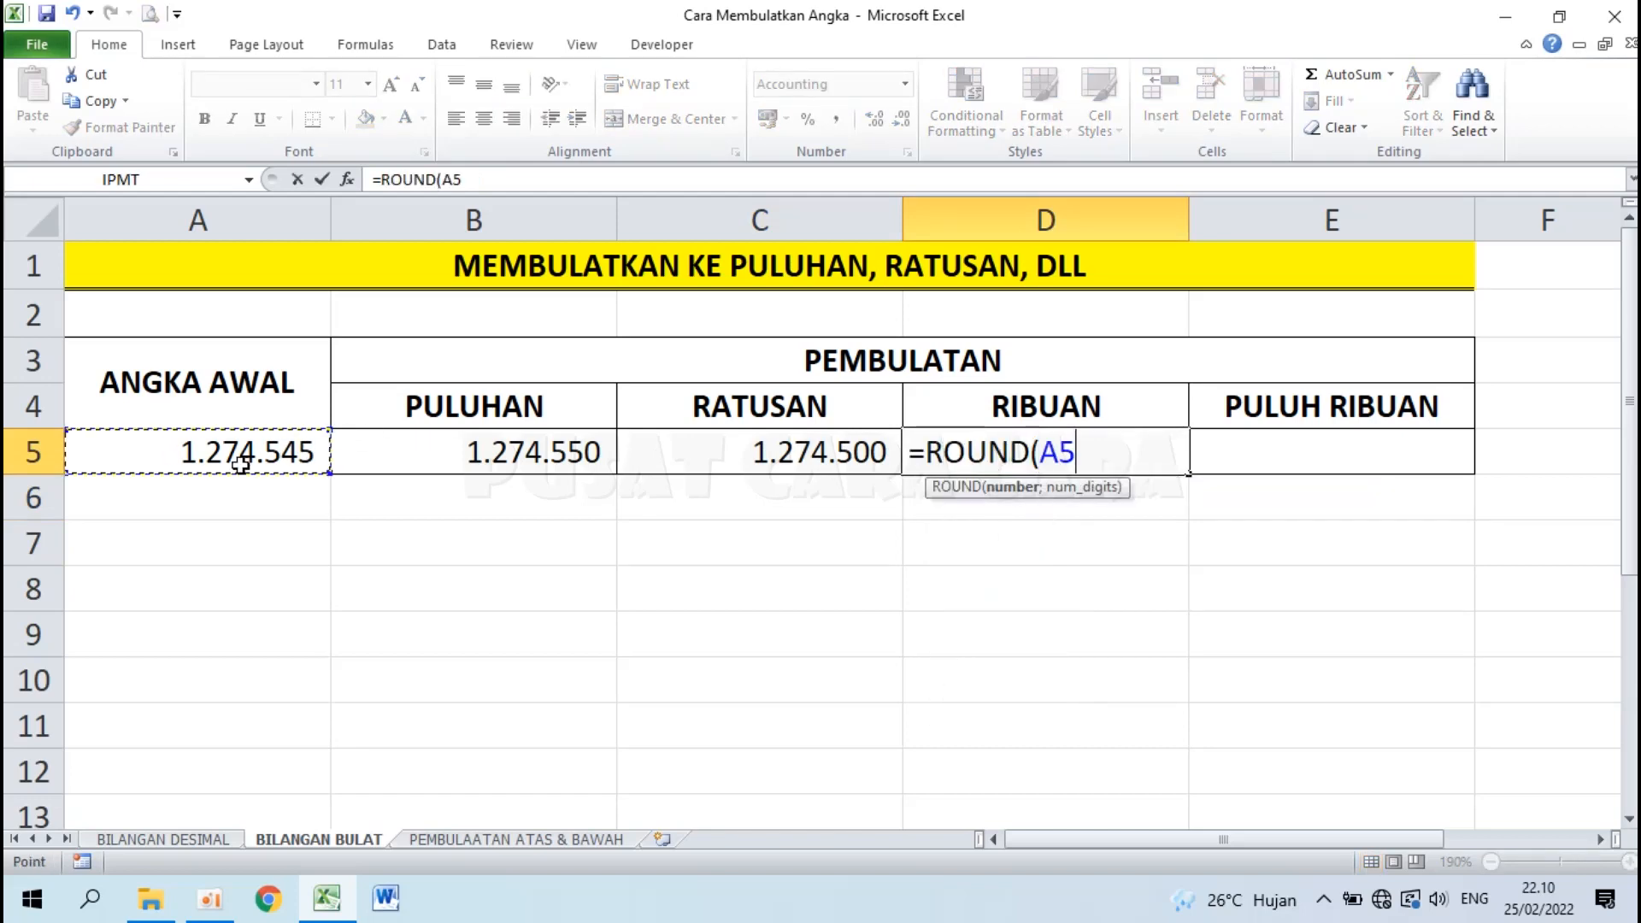
{"action": "type", "text": ";"}
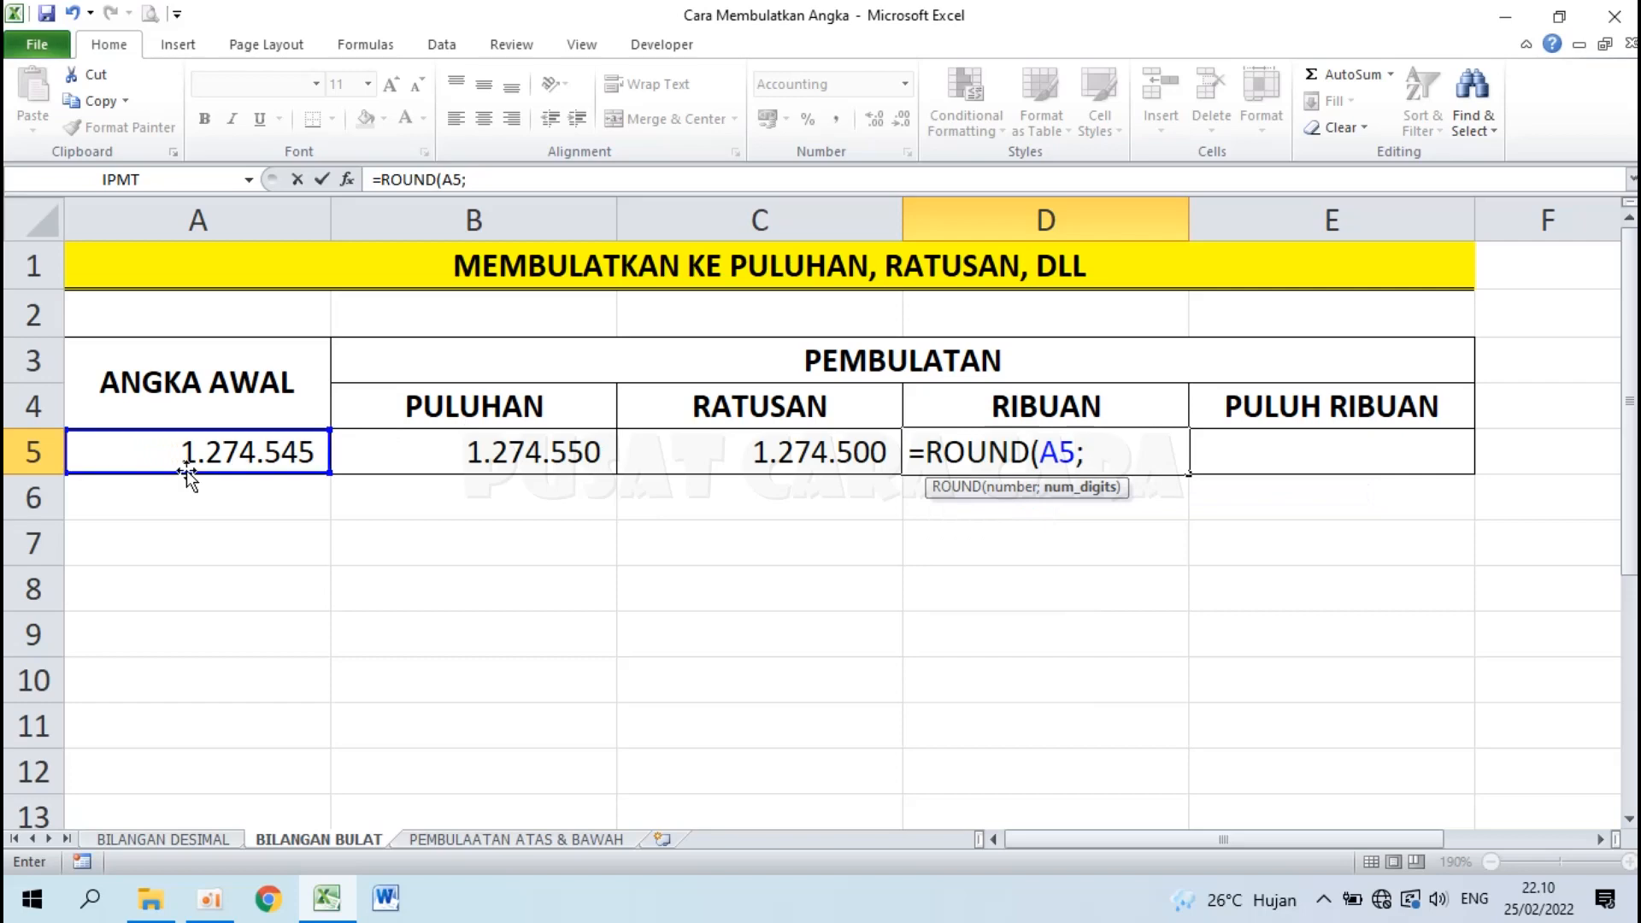
{"action": "type", "text": "-3)"}
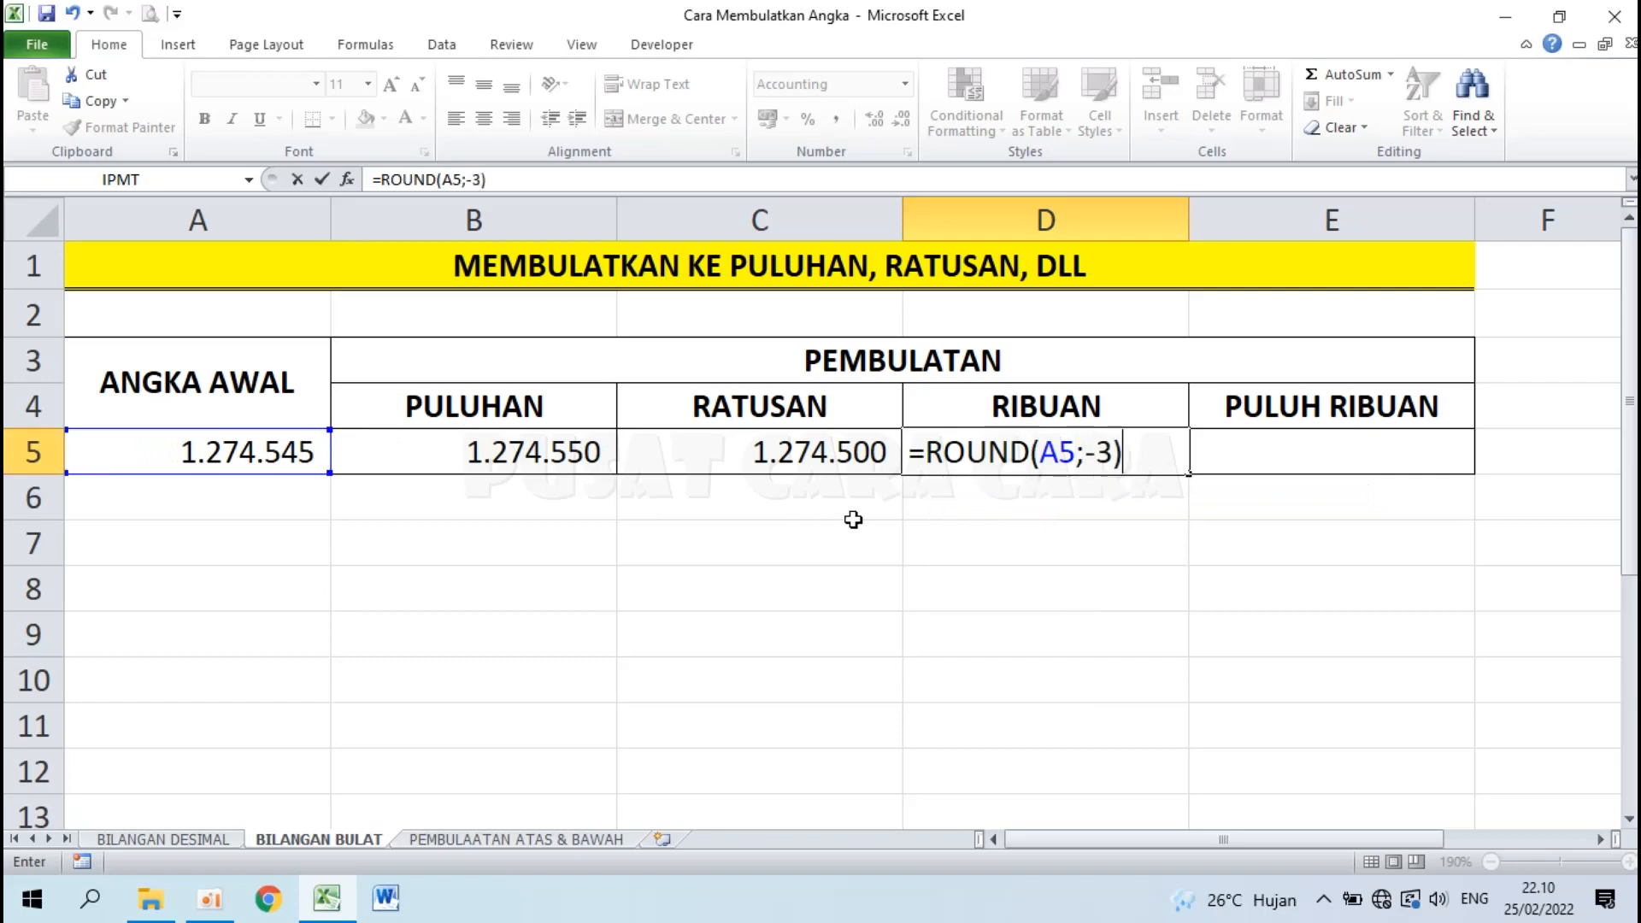
{"action": "key", "text": "Return"}
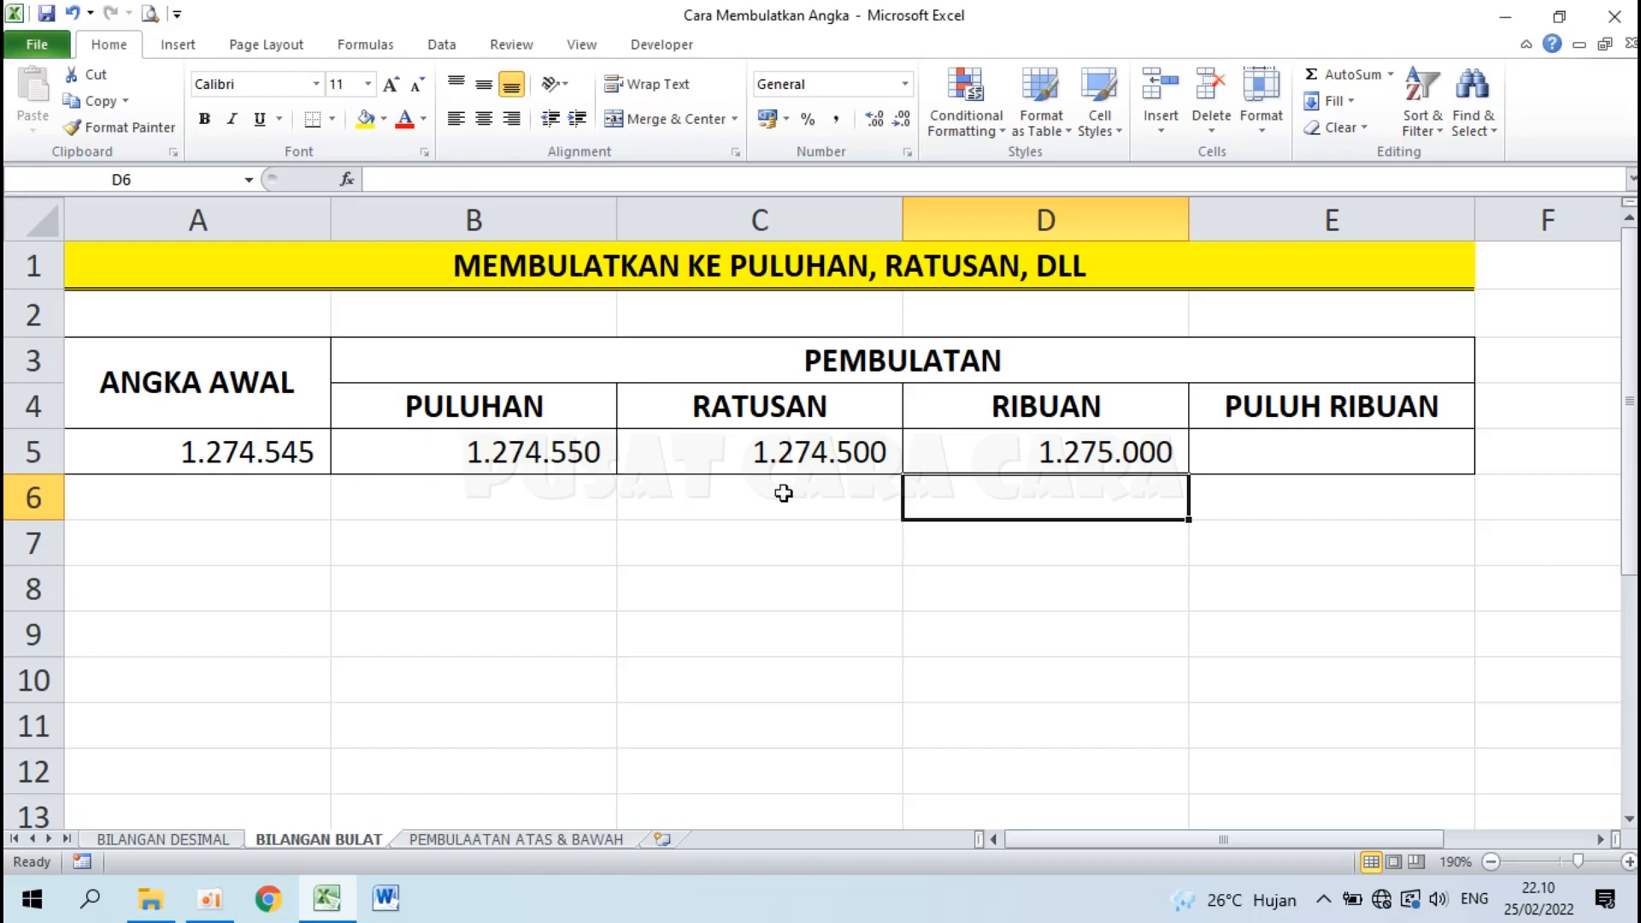
Enter =ROUND(A5;-4) in cell E5 under PULUH RIBUAN to round the starting number to the nearest ten thousand.
{"action": "left_click", "coordinate": [1296, 459]}
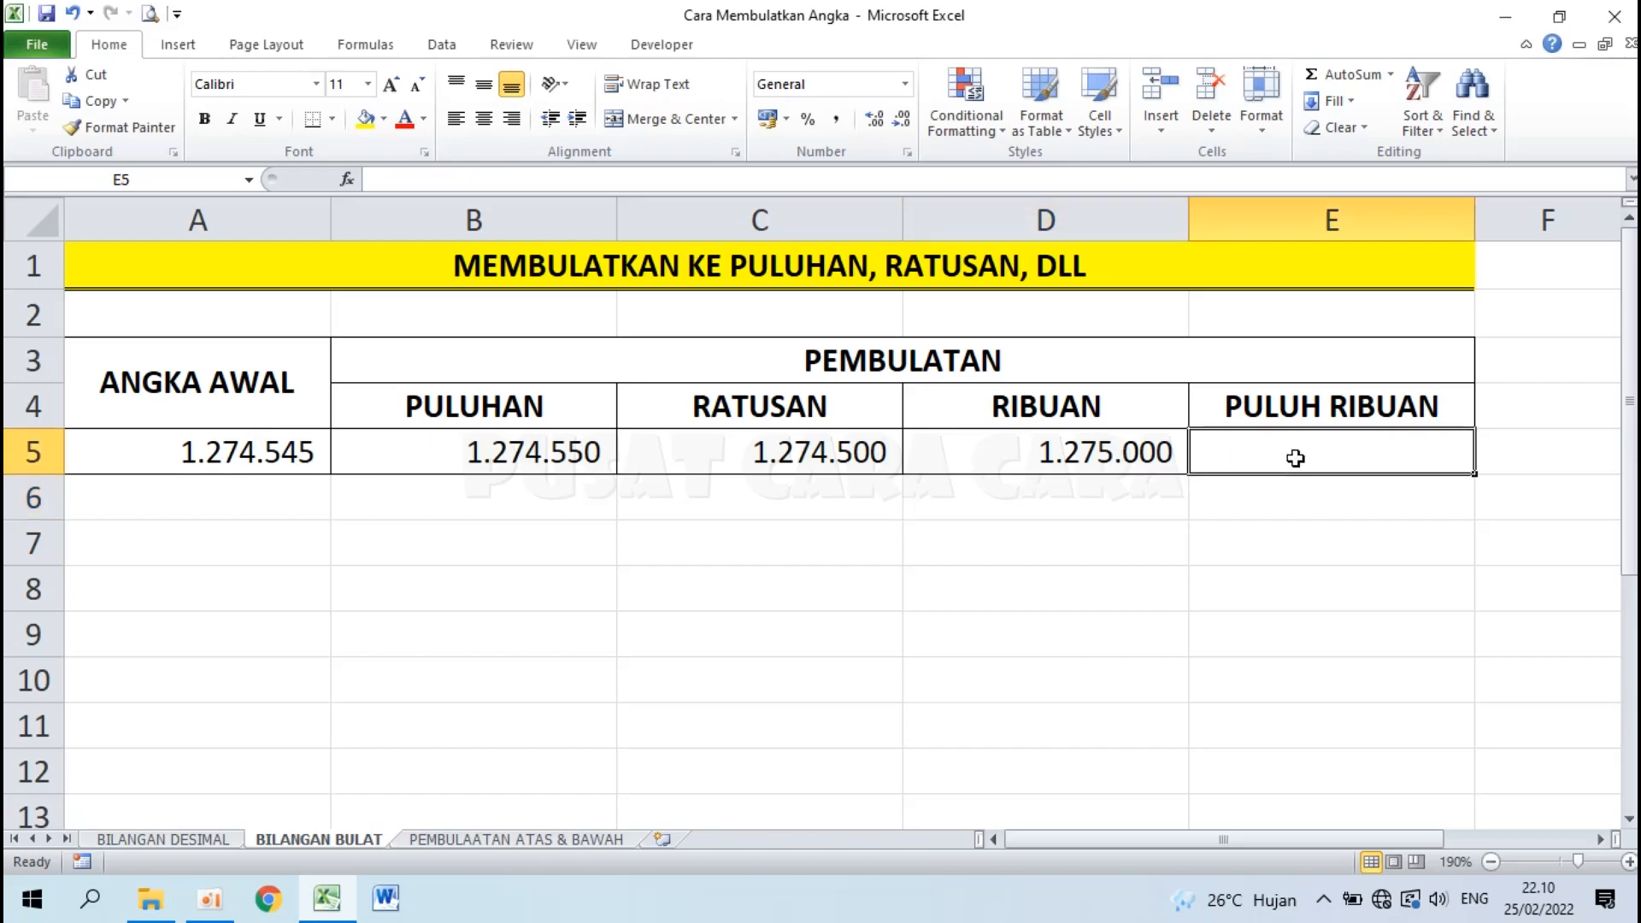
{"action": "type", "text": "=R"}
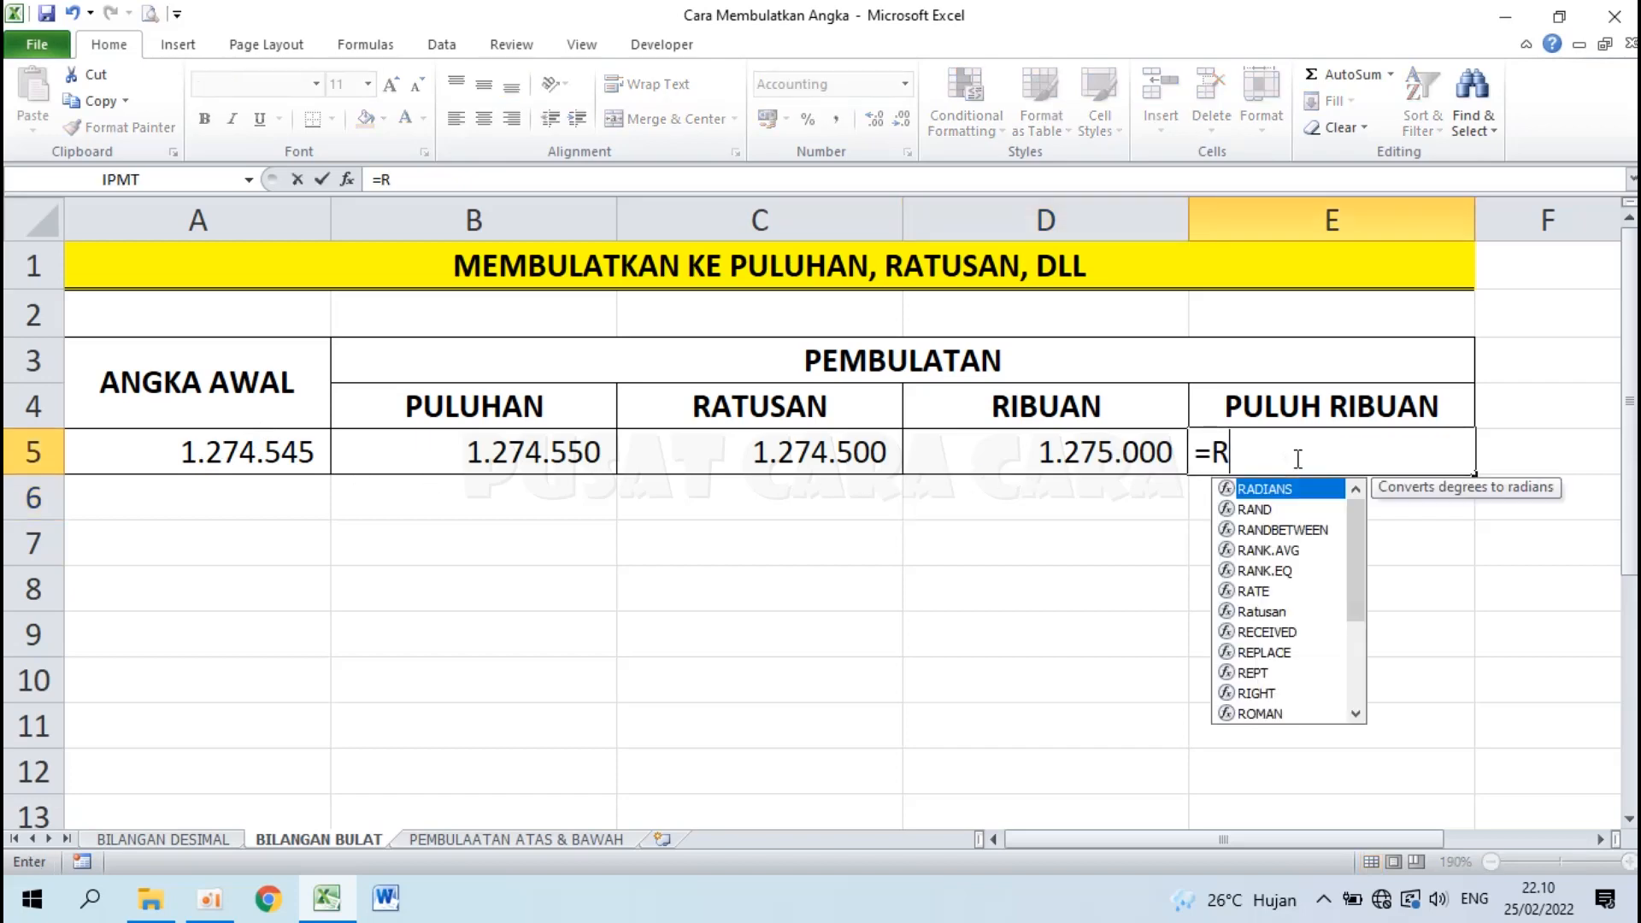
{"action": "type", "text": "OUND("}
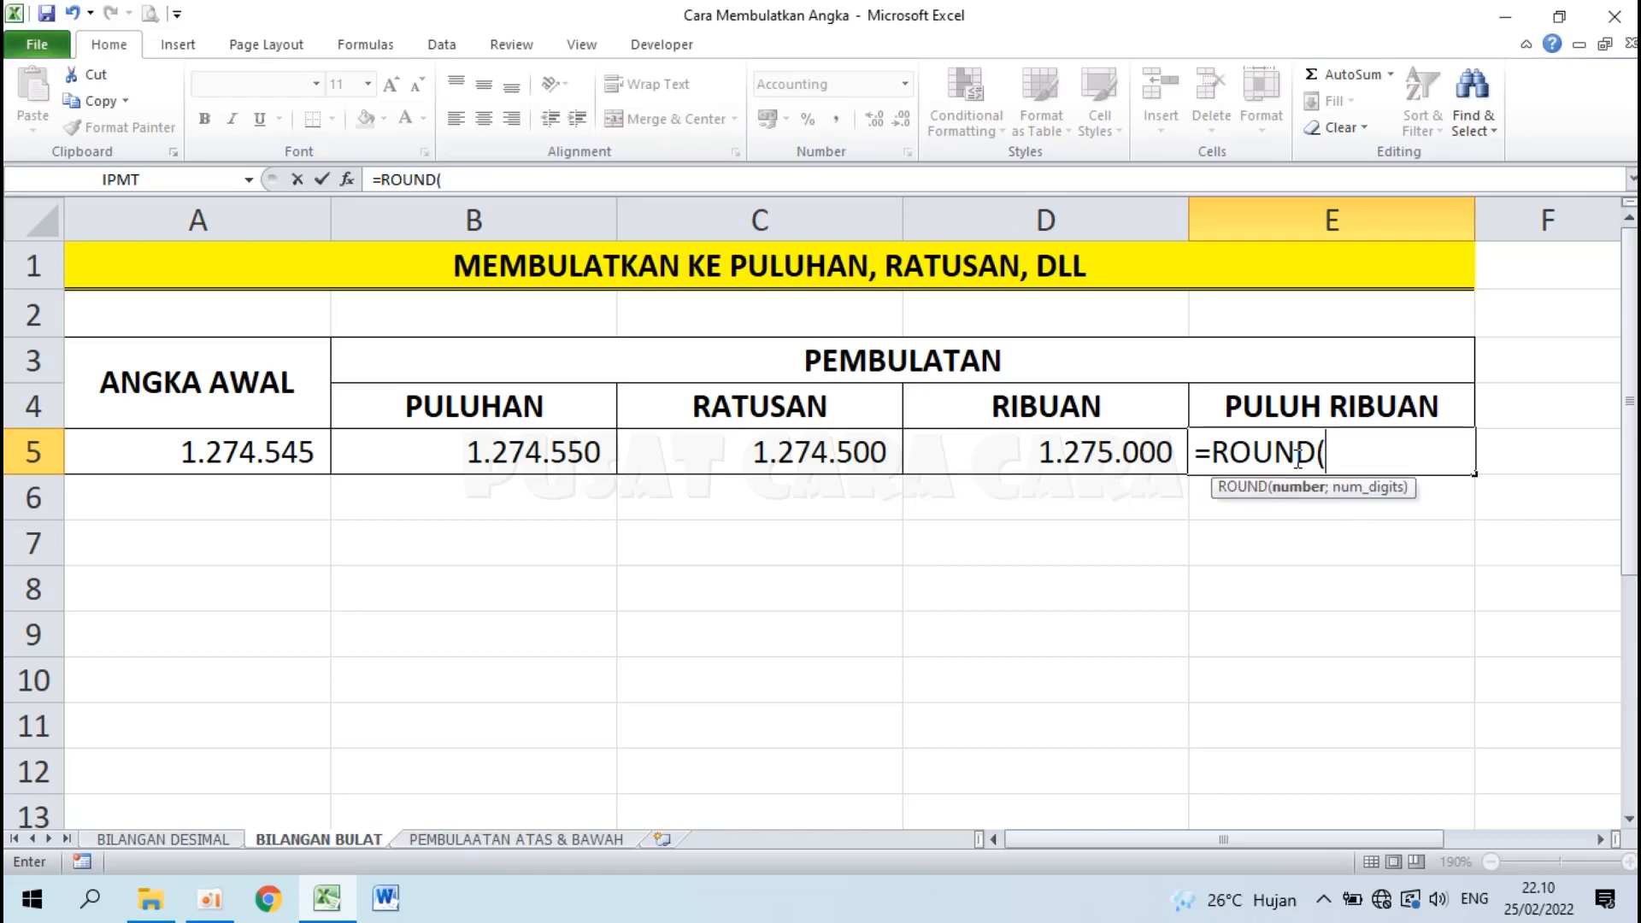
{"action": "left_click", "coordinate": [246, 438]}
{"action": "type", "text": ";"}
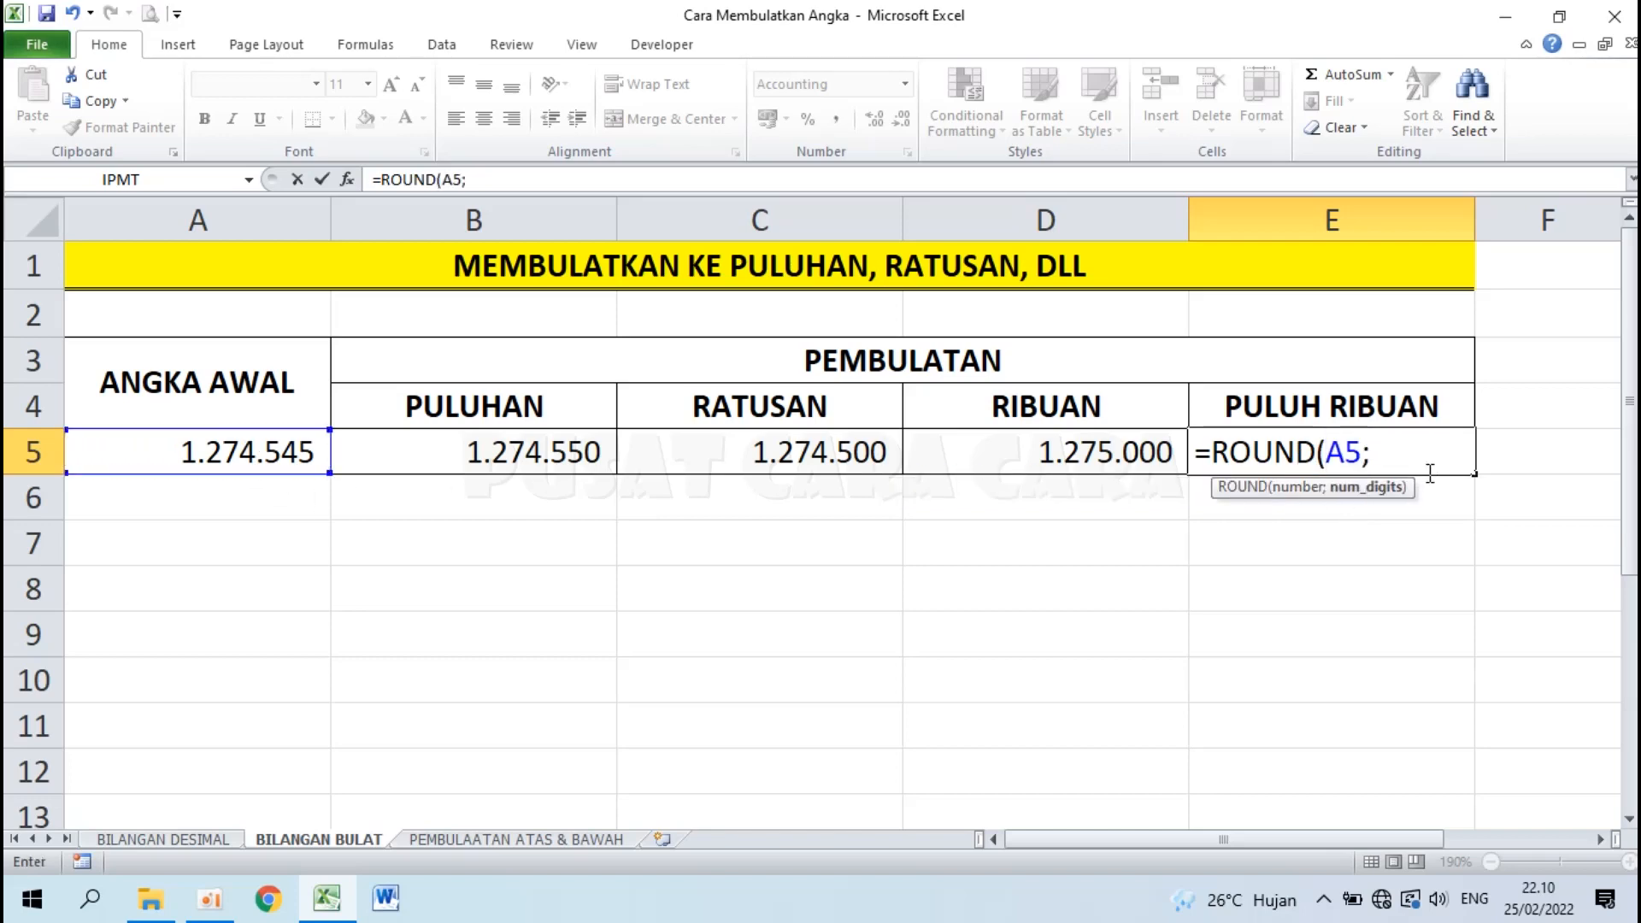
{"action": "type", "text": "-4)"}
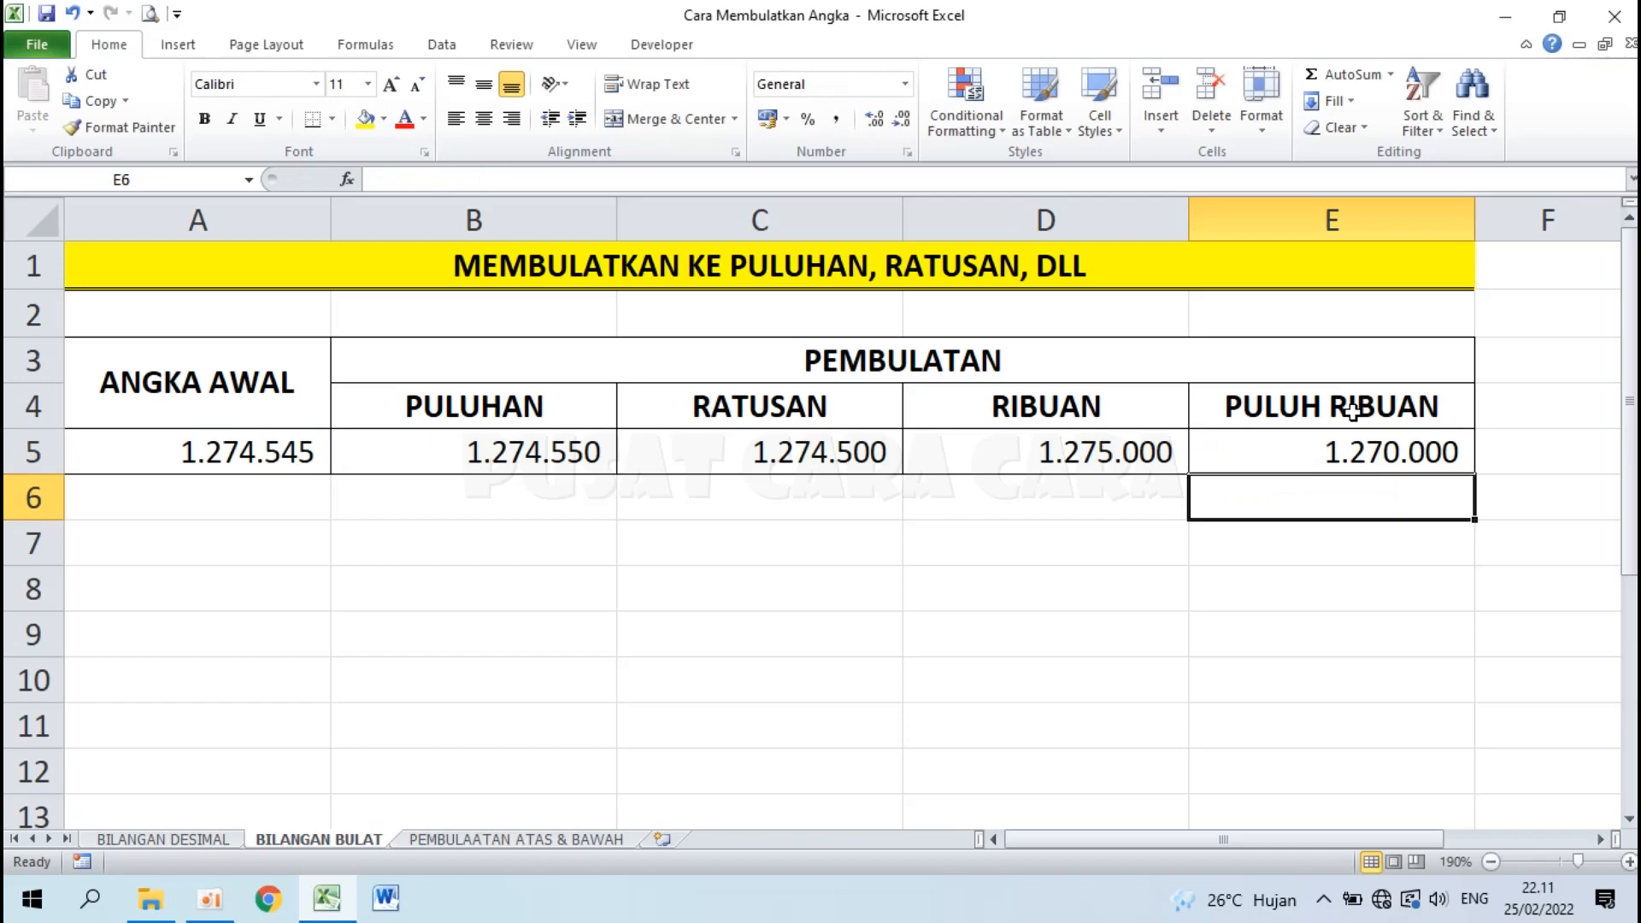
{"action": "left_click", "coordinate": [1374, 453]}
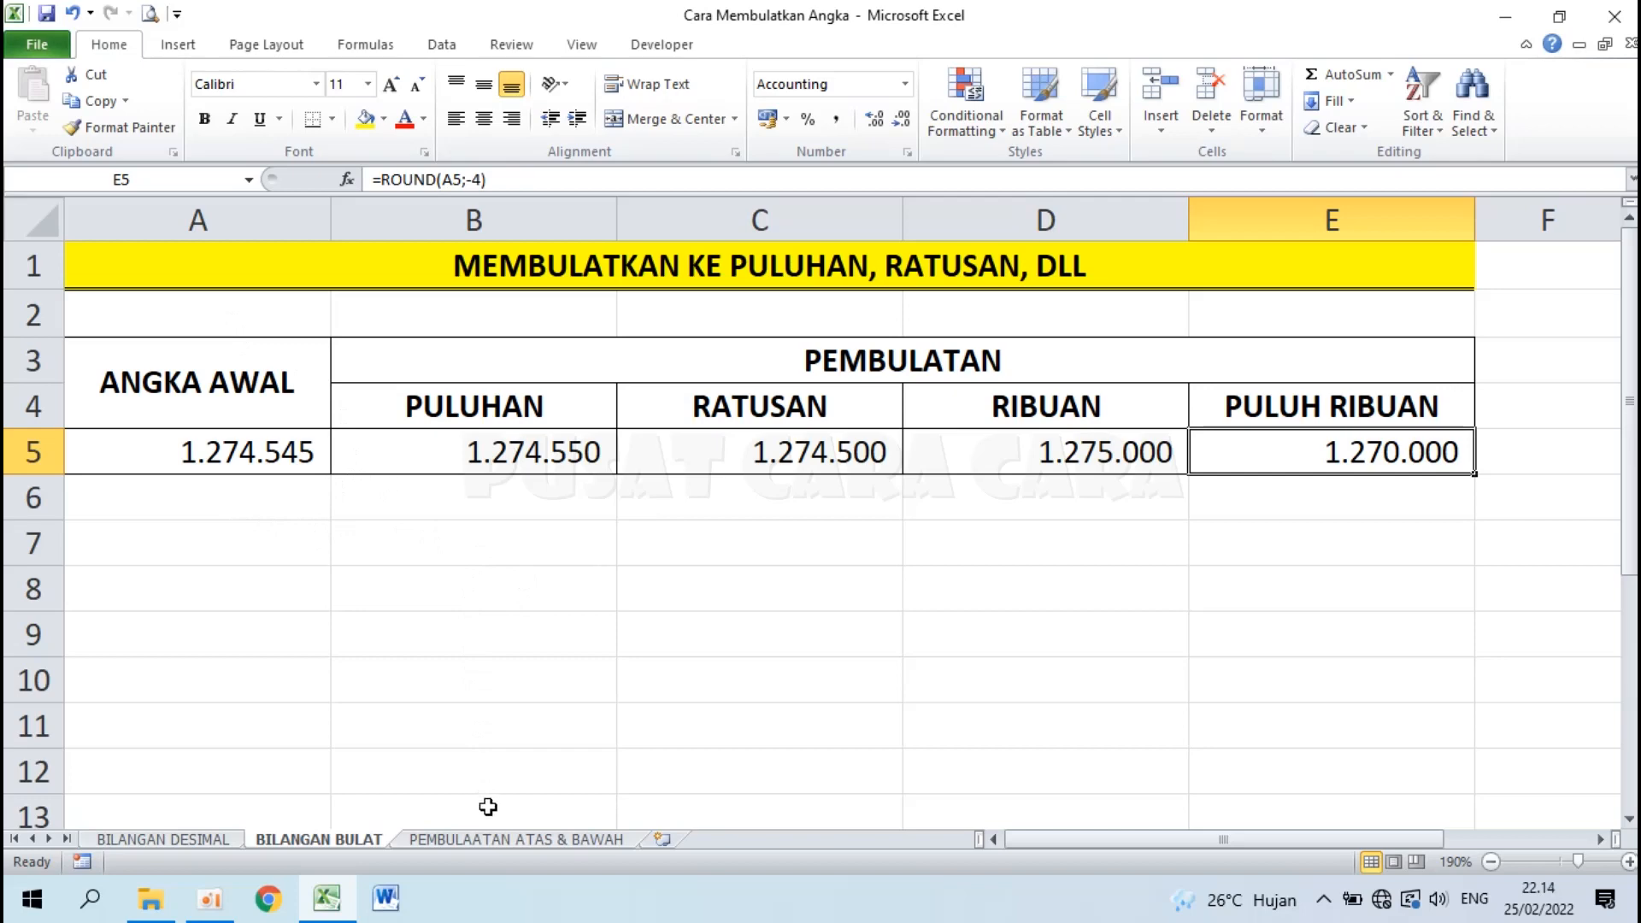
Switch to the PEMBULAATAN ATAS & BAWAH worksheet and look over its round-up and round-down column headings.
{"action": "left_click", "coordinate": [489, 840]}
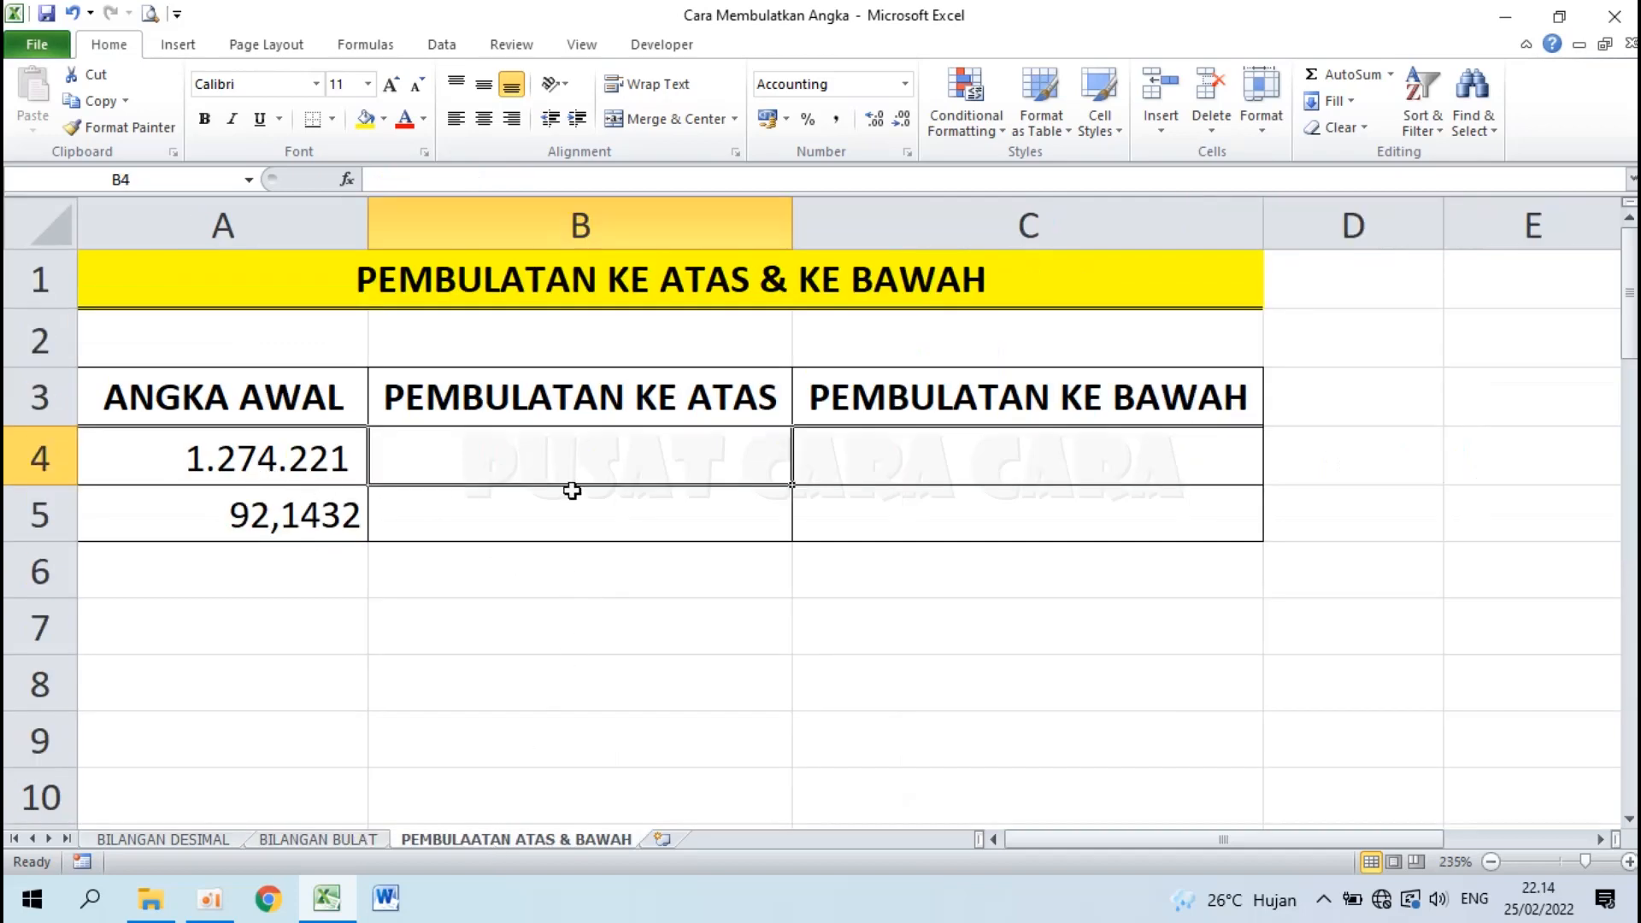
{"action": "left_click", "coordinate": [642, 390]}
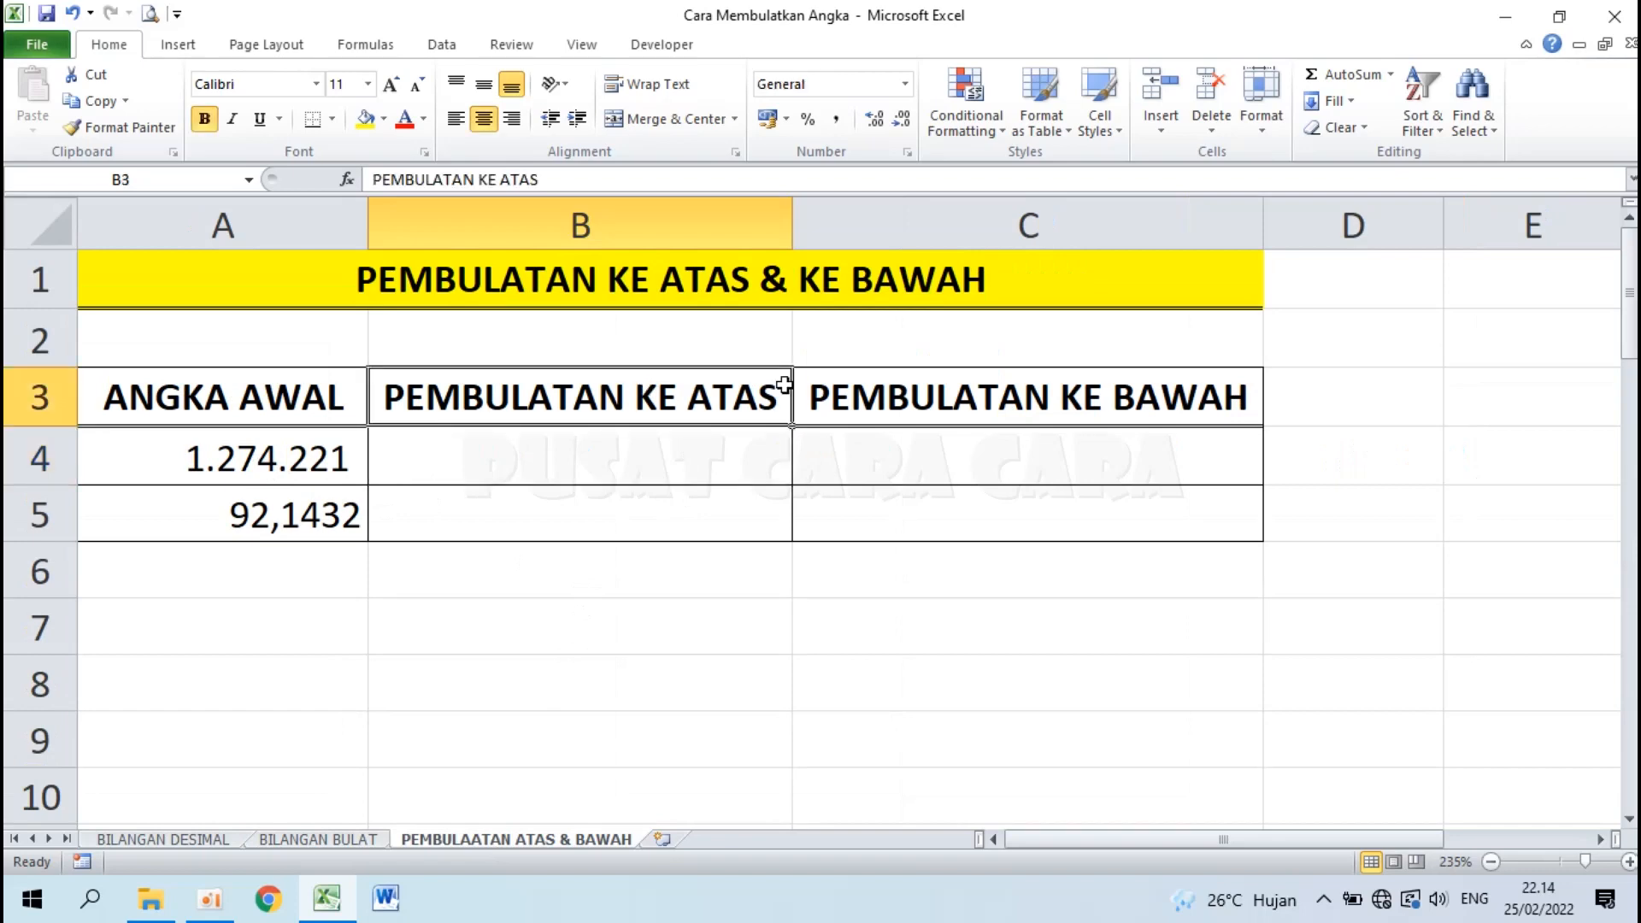
{"action": "left_click", "coordinate": [931, 405]}
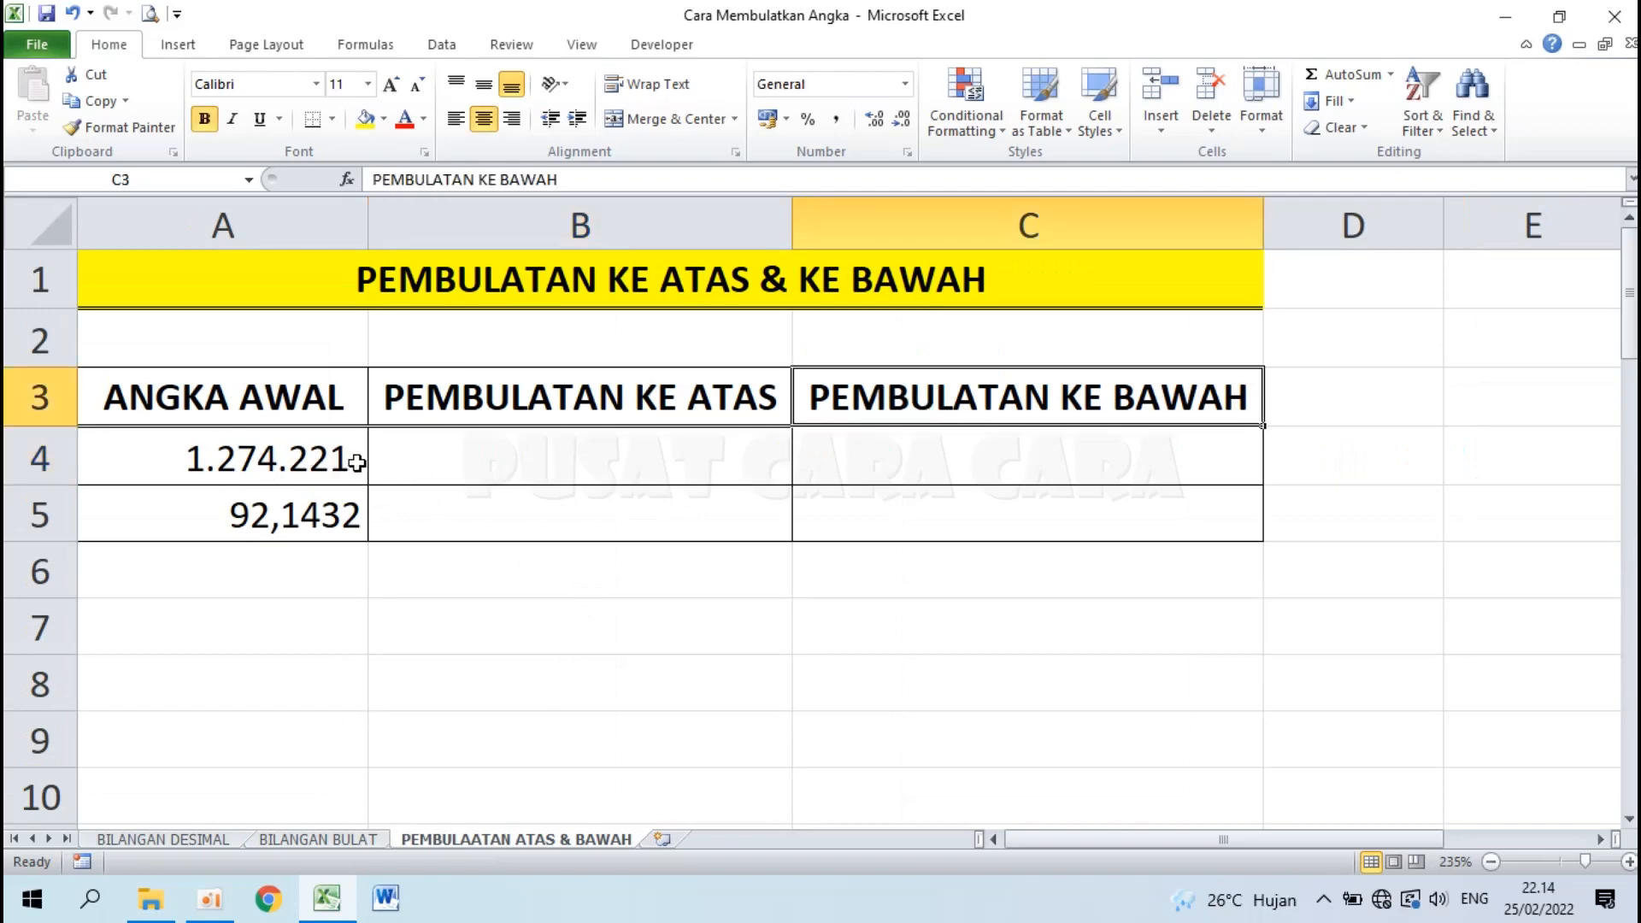
{"action": "left_click", "coordinate": [603, 409]}
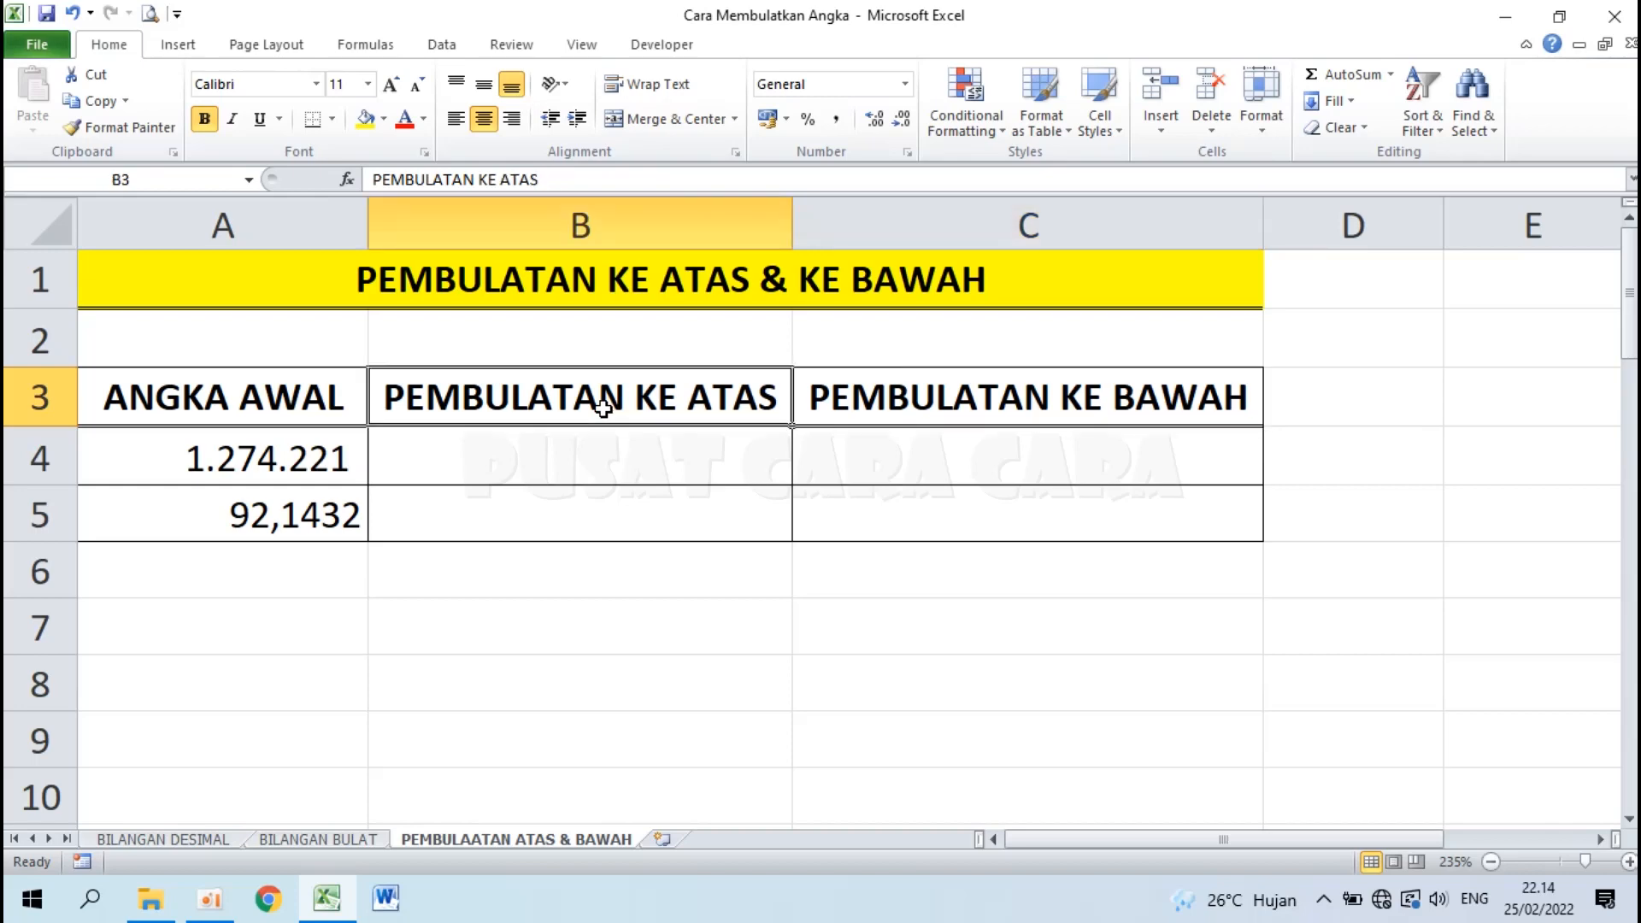
{"action": "left_click", "coordinate": [977, 399]}
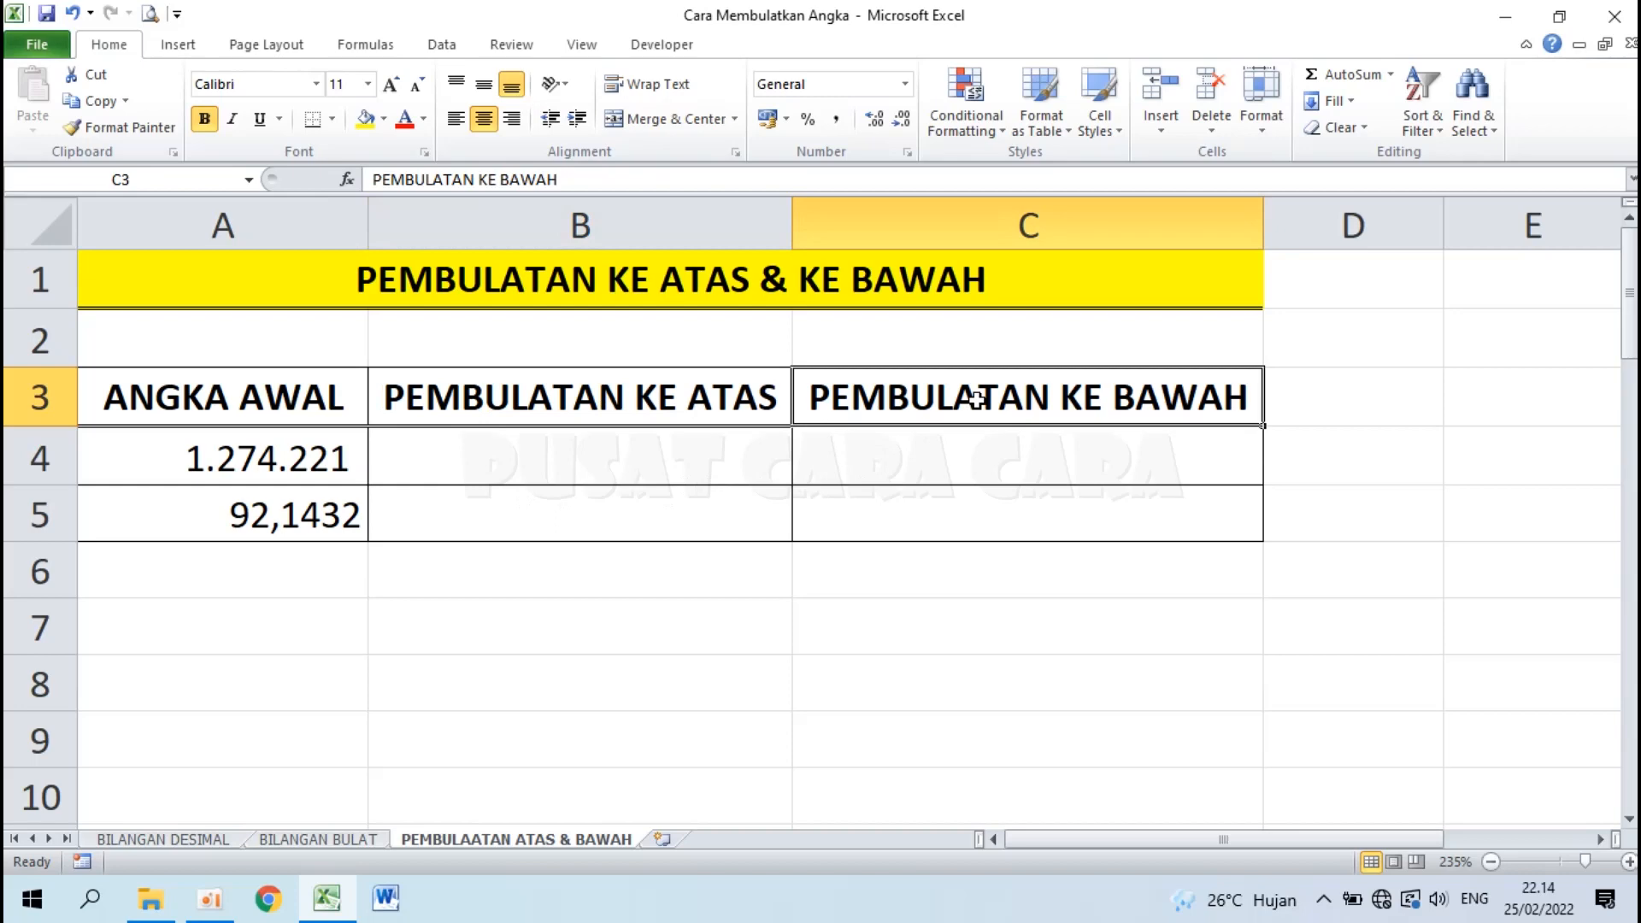
Enter =ROUNDUP(A4;-3) in cell B4 under PEMBULATAN KE ATAS to round the first number up to thousands.
{"action": "left_click", "coordinate": [544, 474]}
{"action": "type", "text": "="}
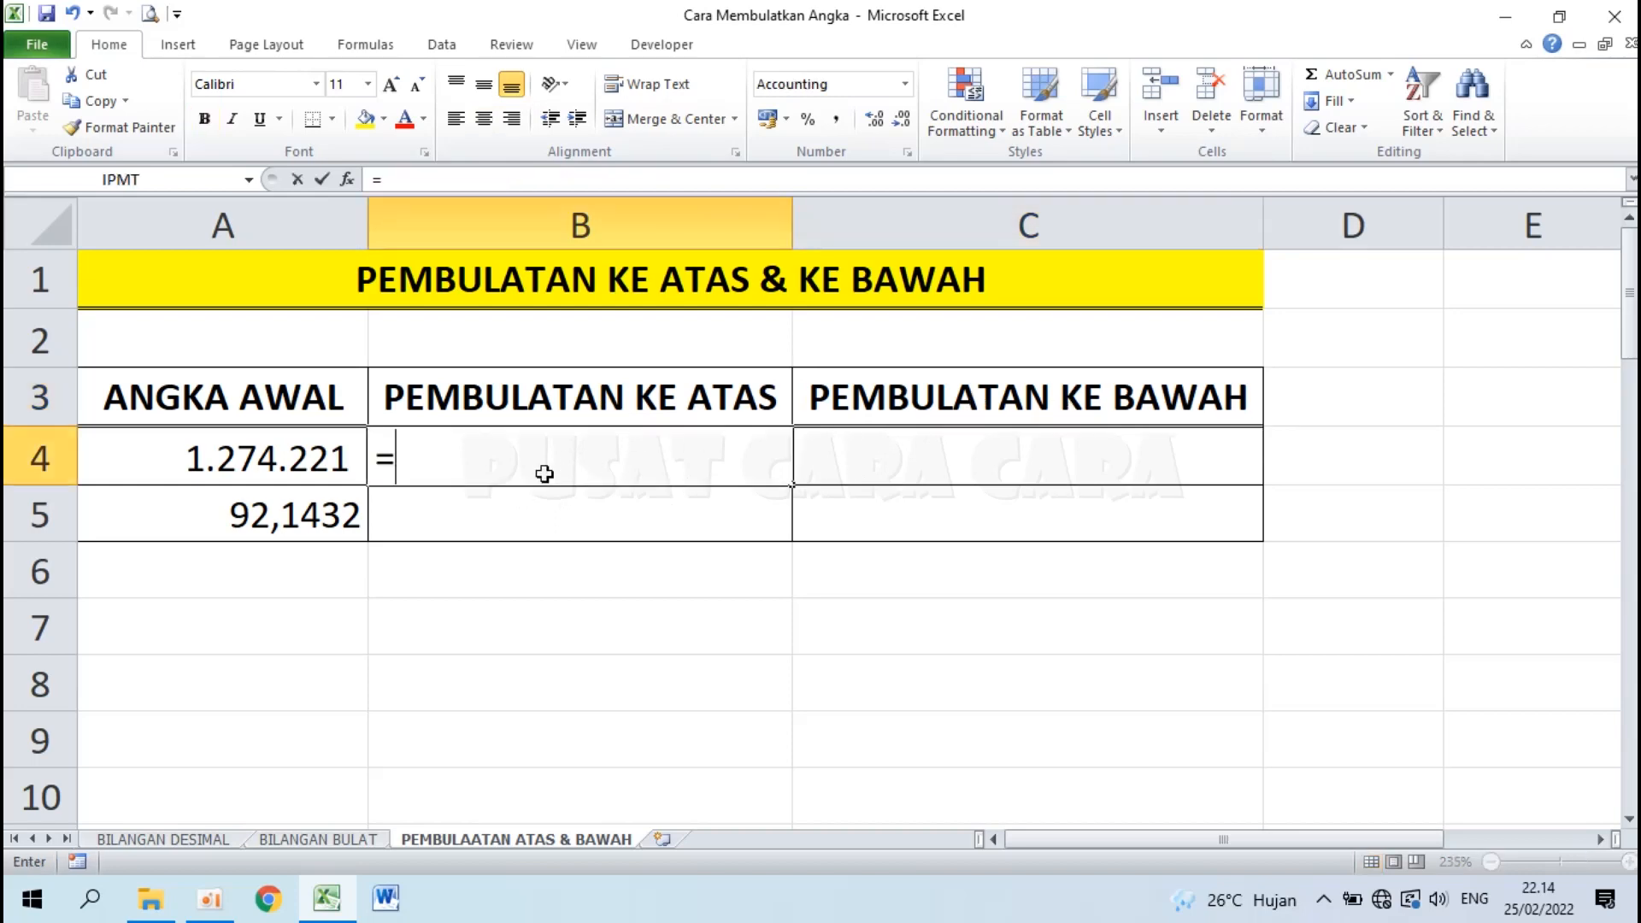
{"action": "type", "text": "ROUNDUP"}
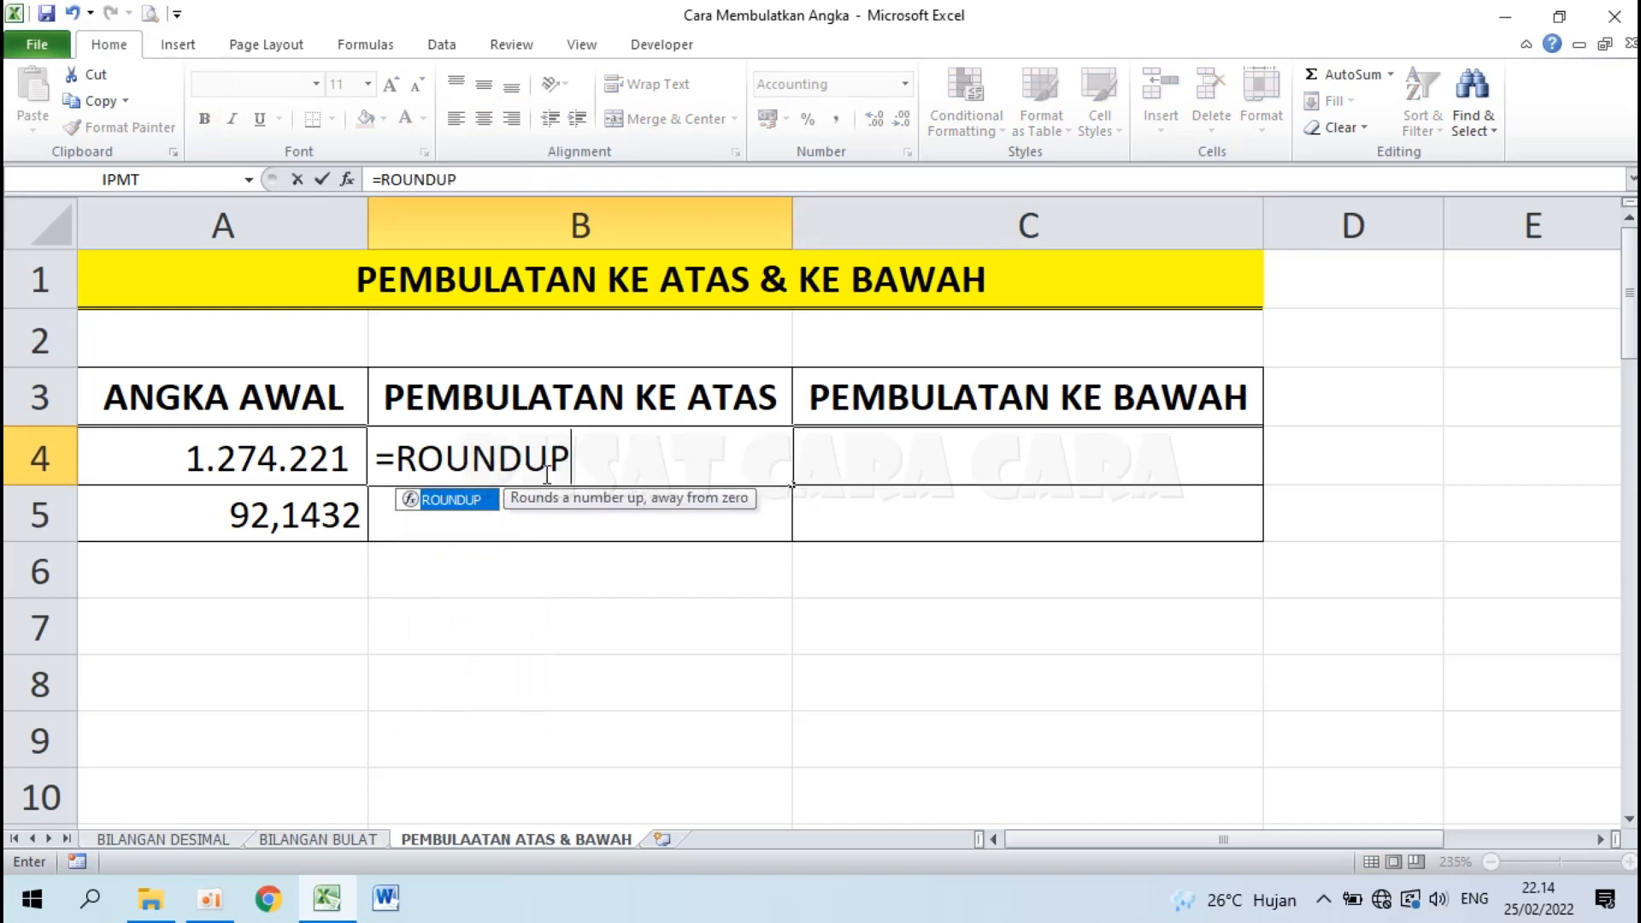
{"action": "type", "text": "("}
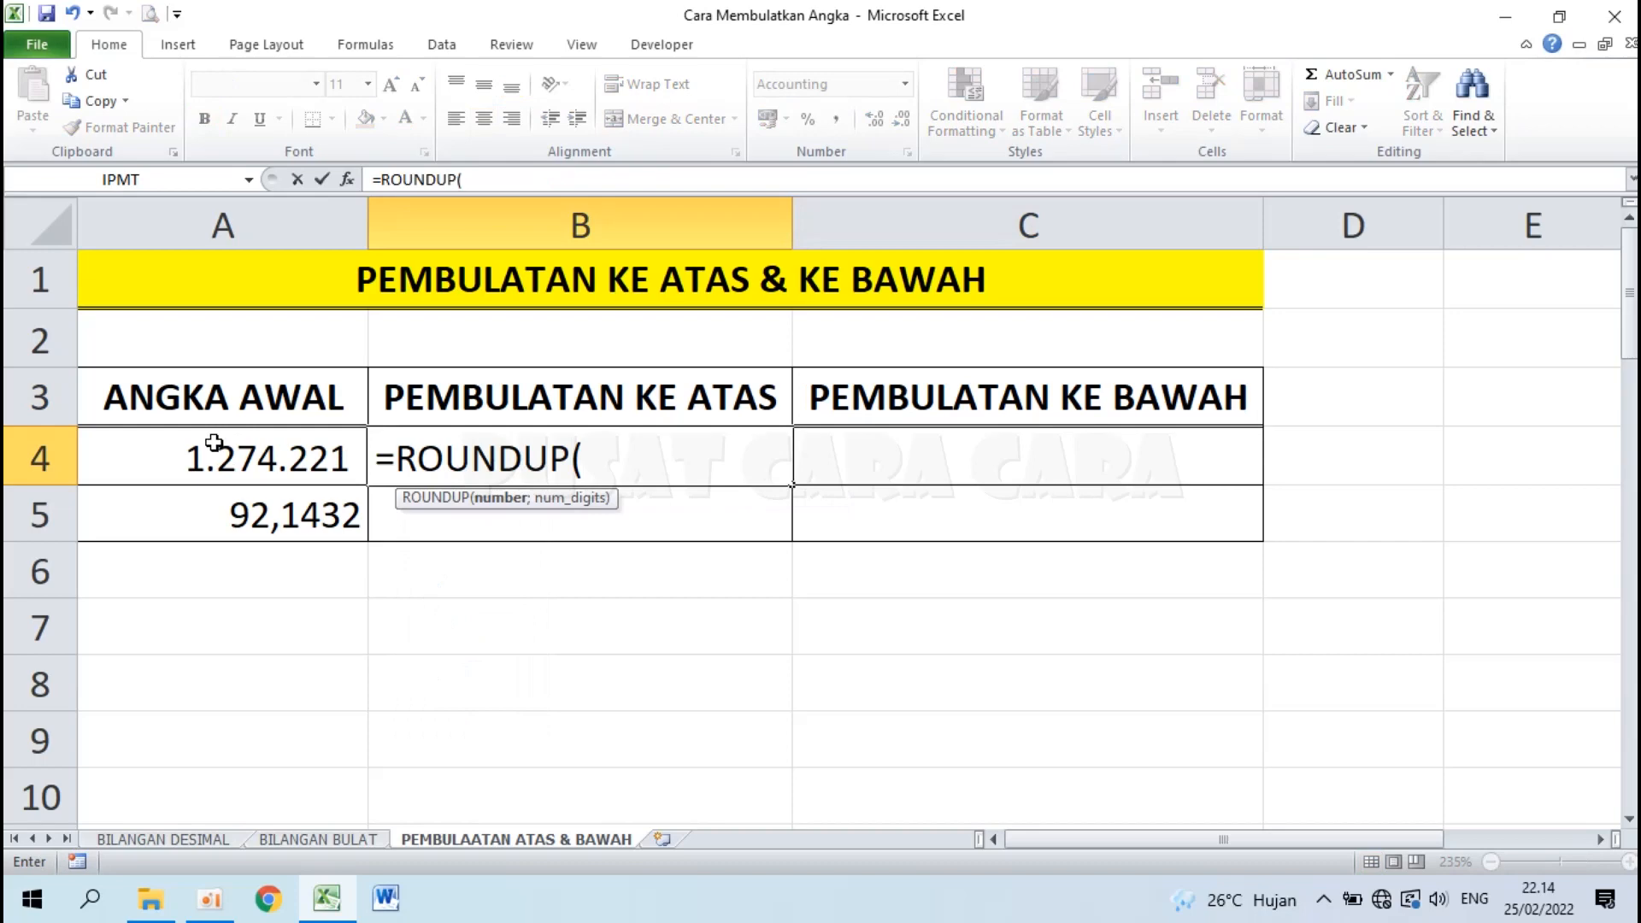
{"action": "left_click", "coordinate": [185, 458]}
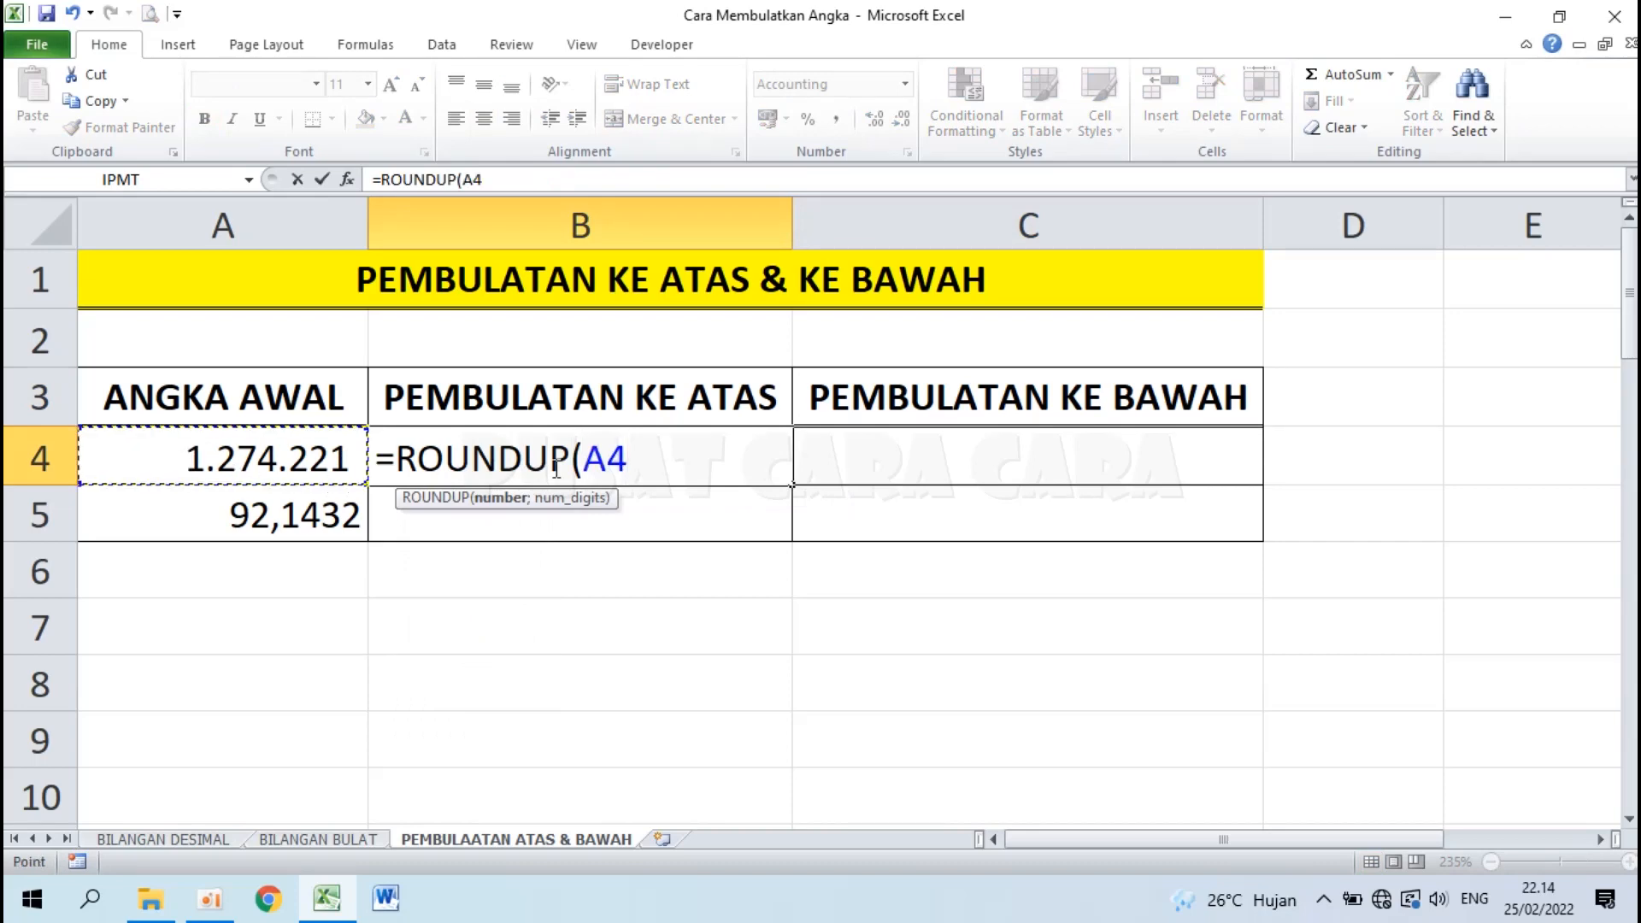
{"action": "left_click", "coordinate": [716, 464]}
{"action": "type", "text": ";"}
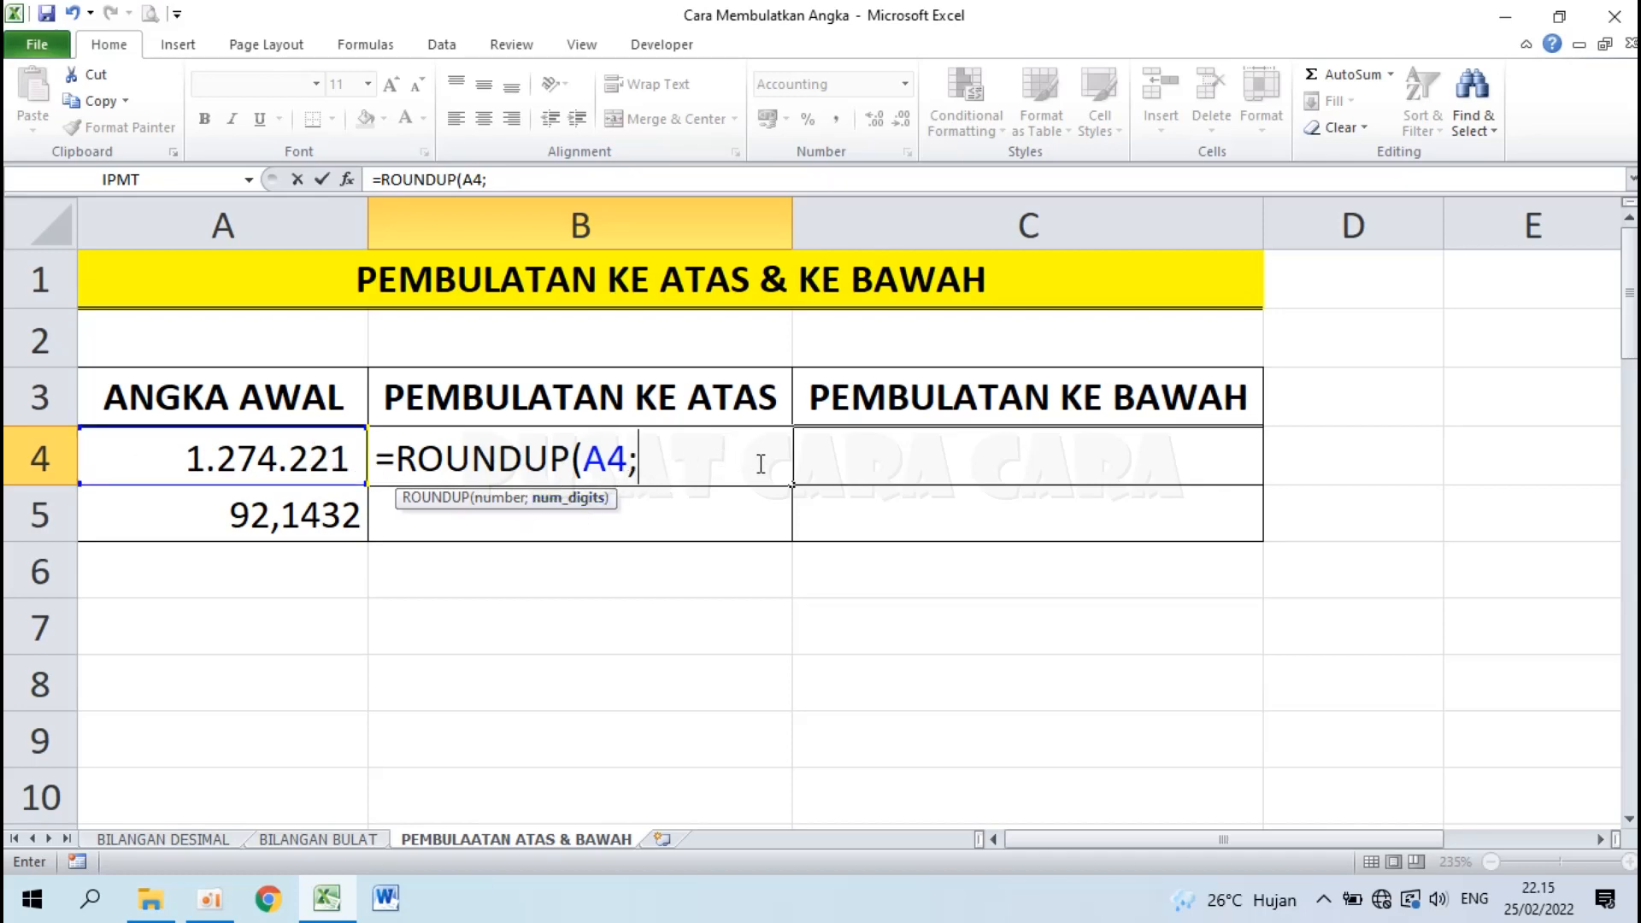
{"action": "type", "text": "-3)"}
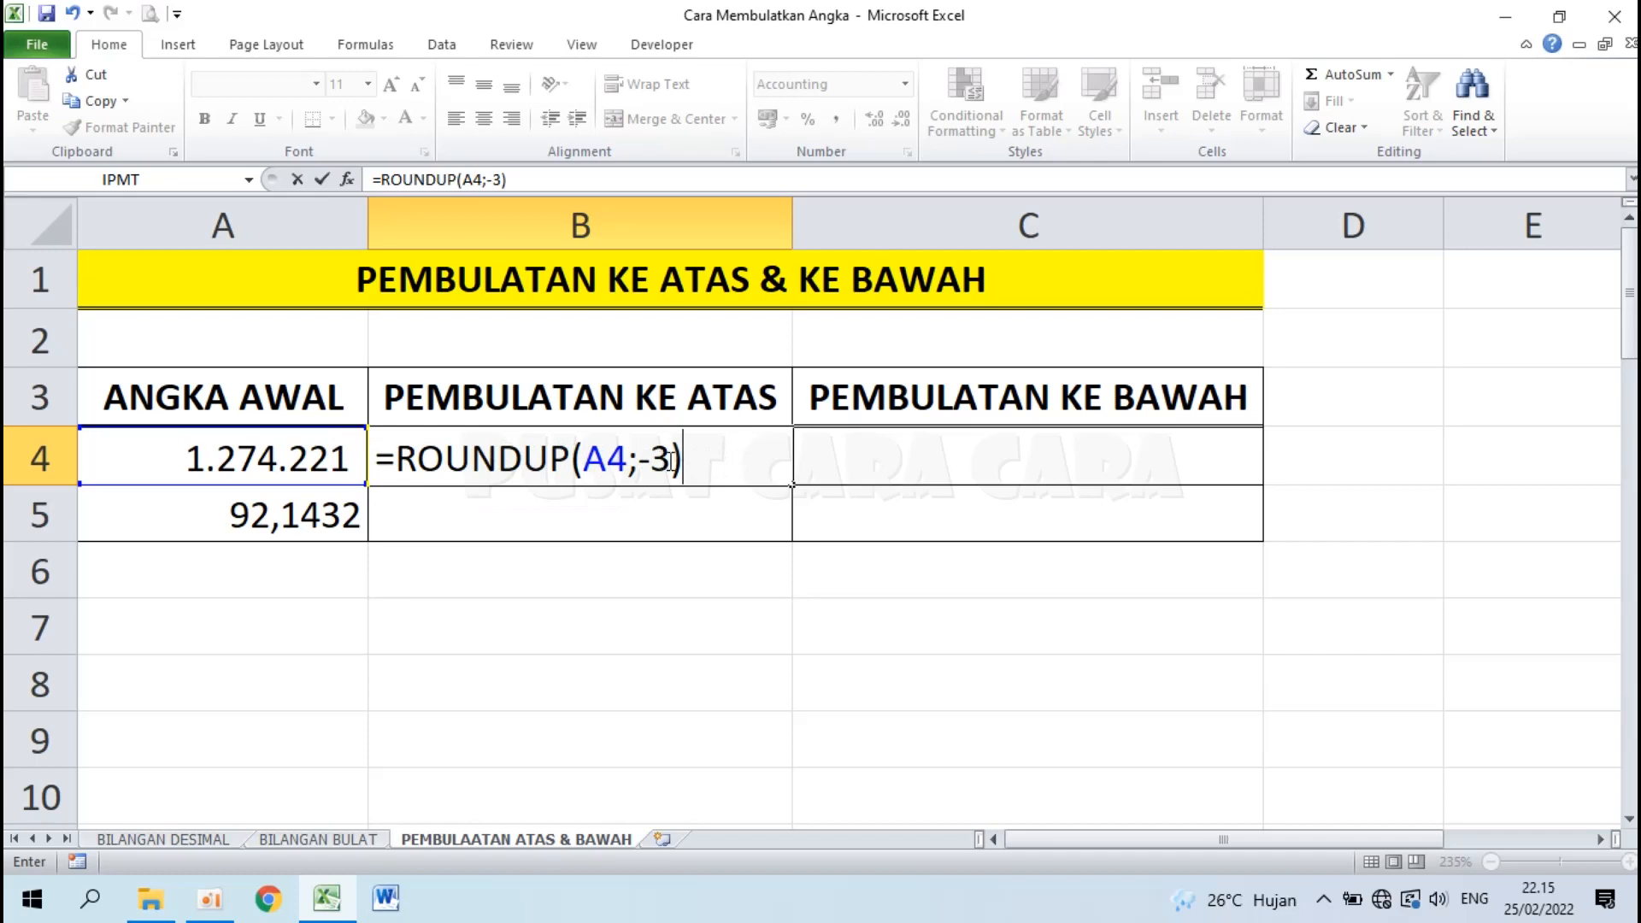
{"action": "left_click_drag", "start_coordinate": [628, 457], "coordinate": [667, 459]}
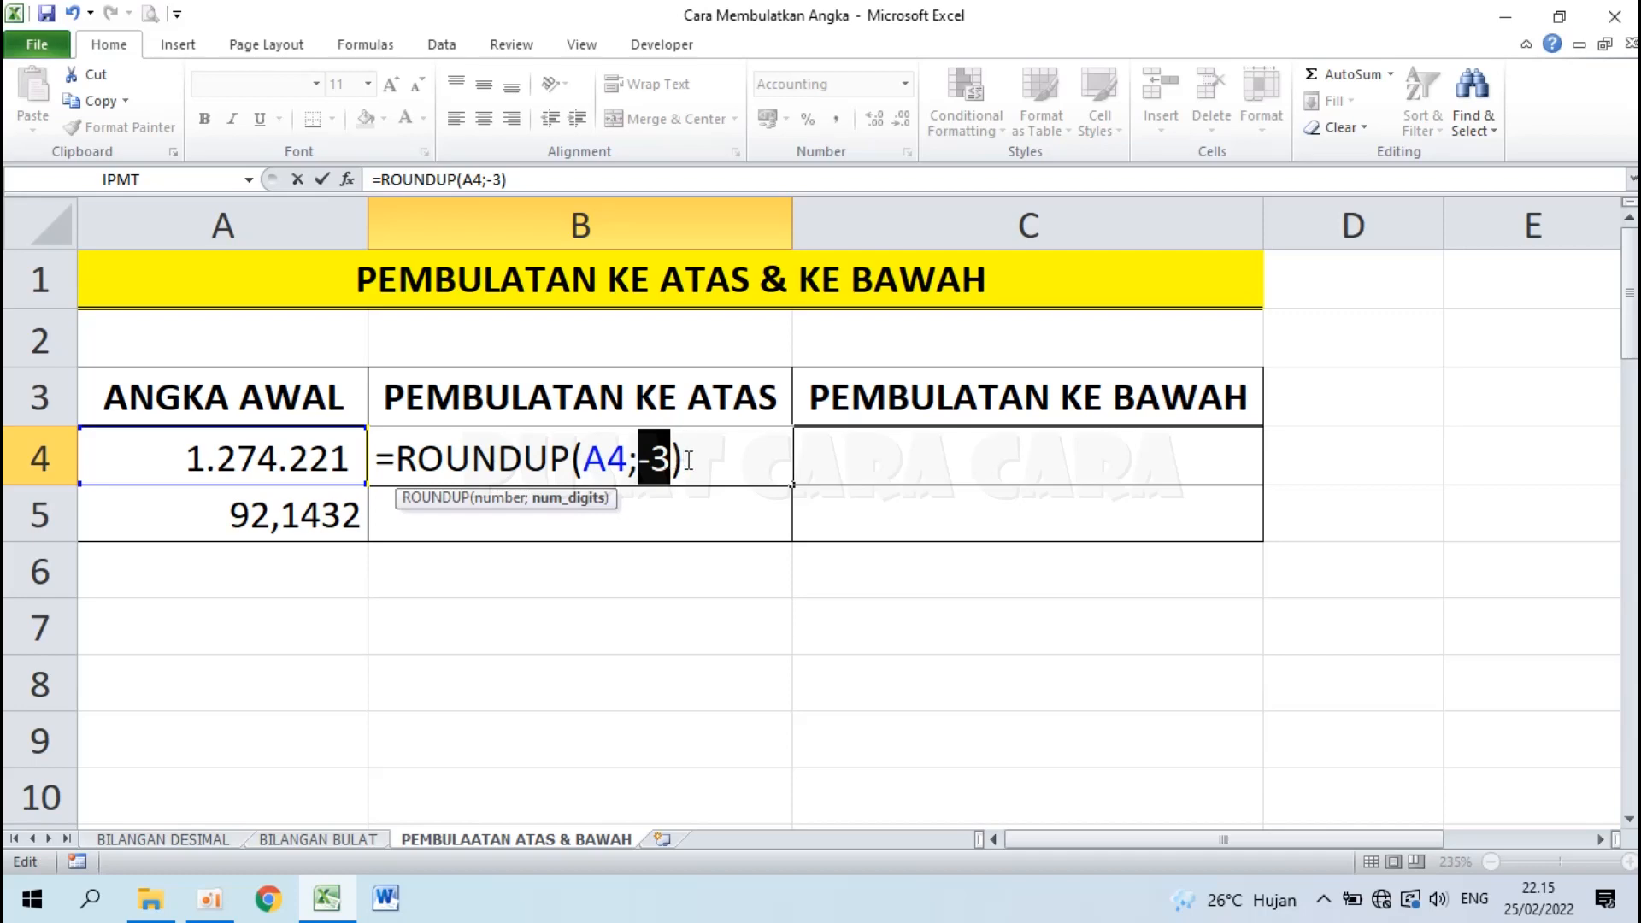
{"action": "left_click", "coordinate": [688, 460]}
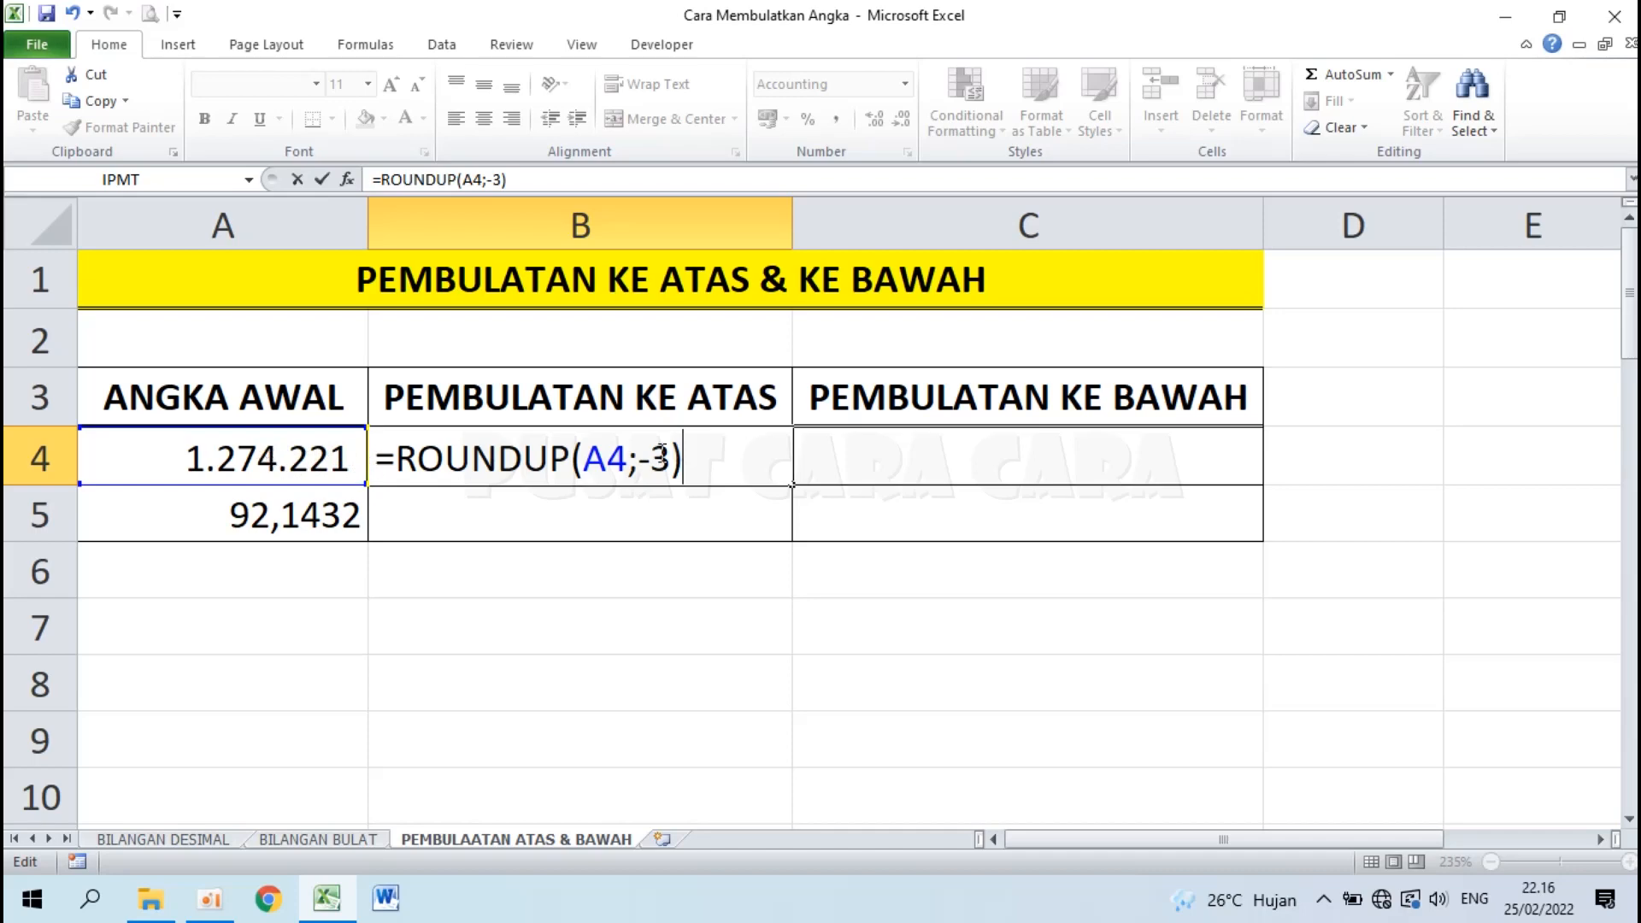
{"action": "key", "text": "Return"}
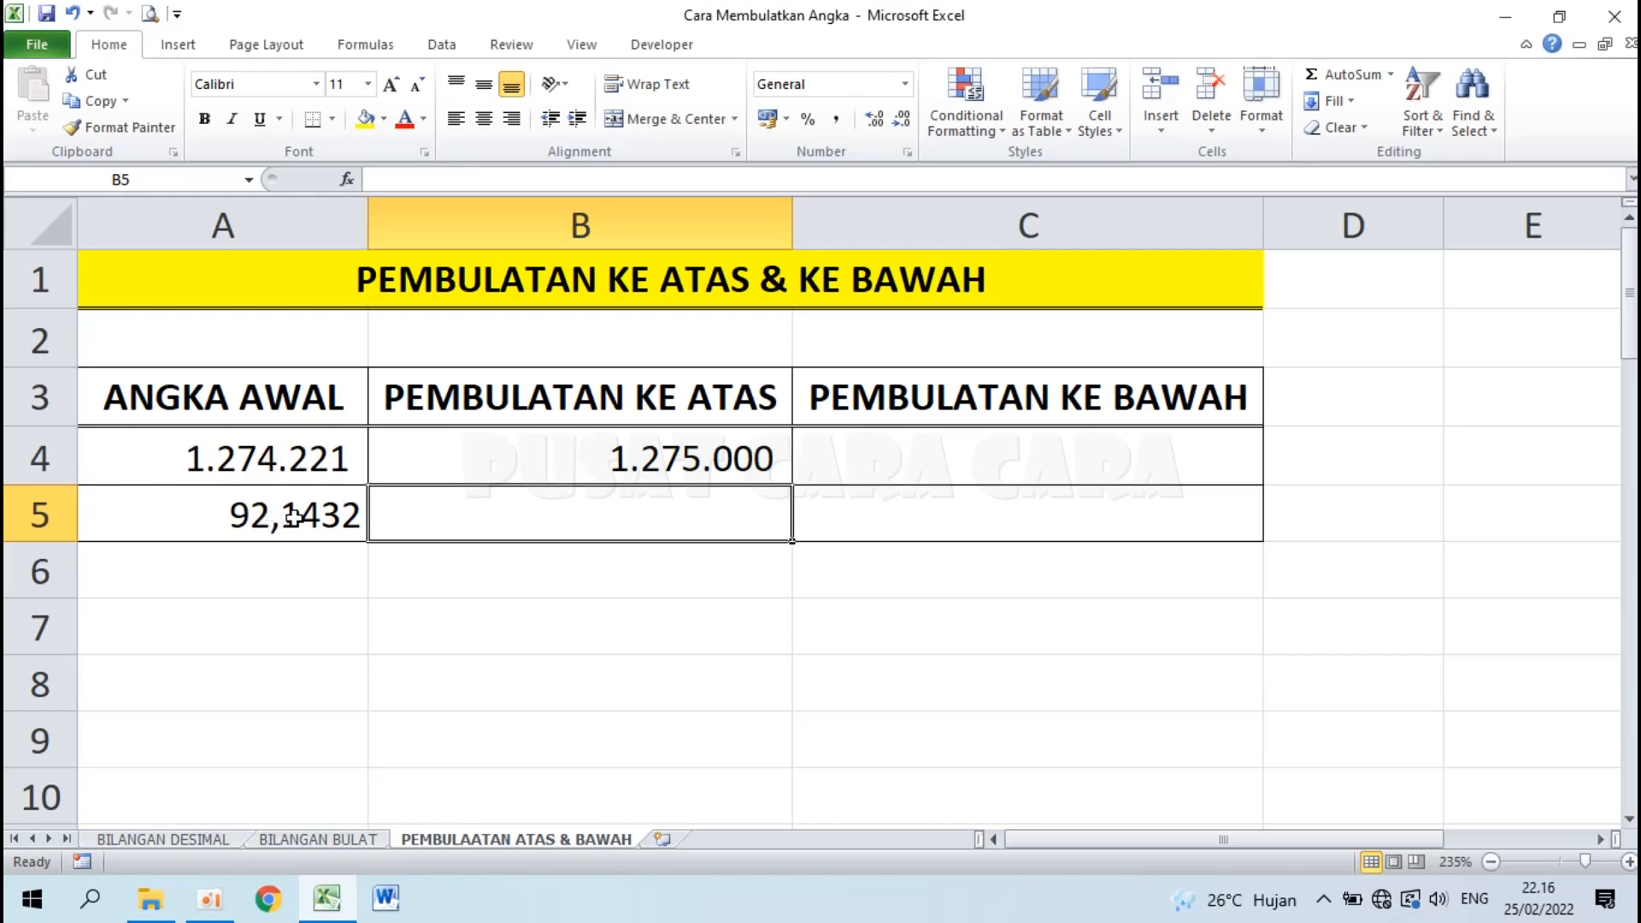
Enter =ROUNDUP(A5;2) in cell B5 under PEMBULATAN KE ATAS to round the decimal number up to two decimals.
{"action": "type", "text": "="}
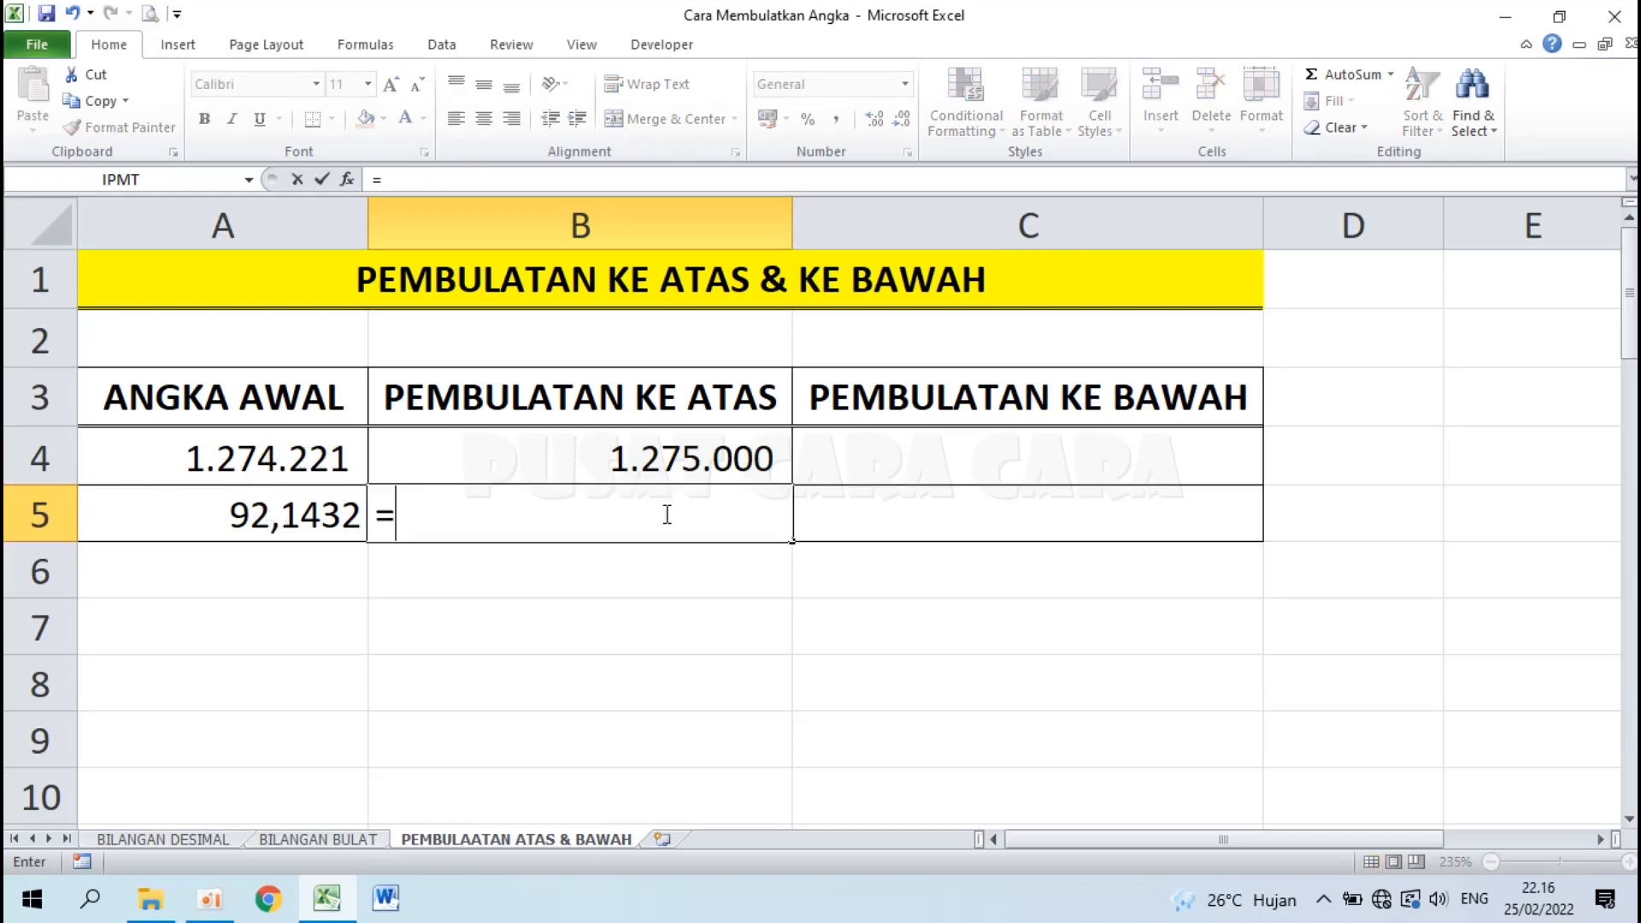
{"action": "type", "text": "ROUNDUP("}
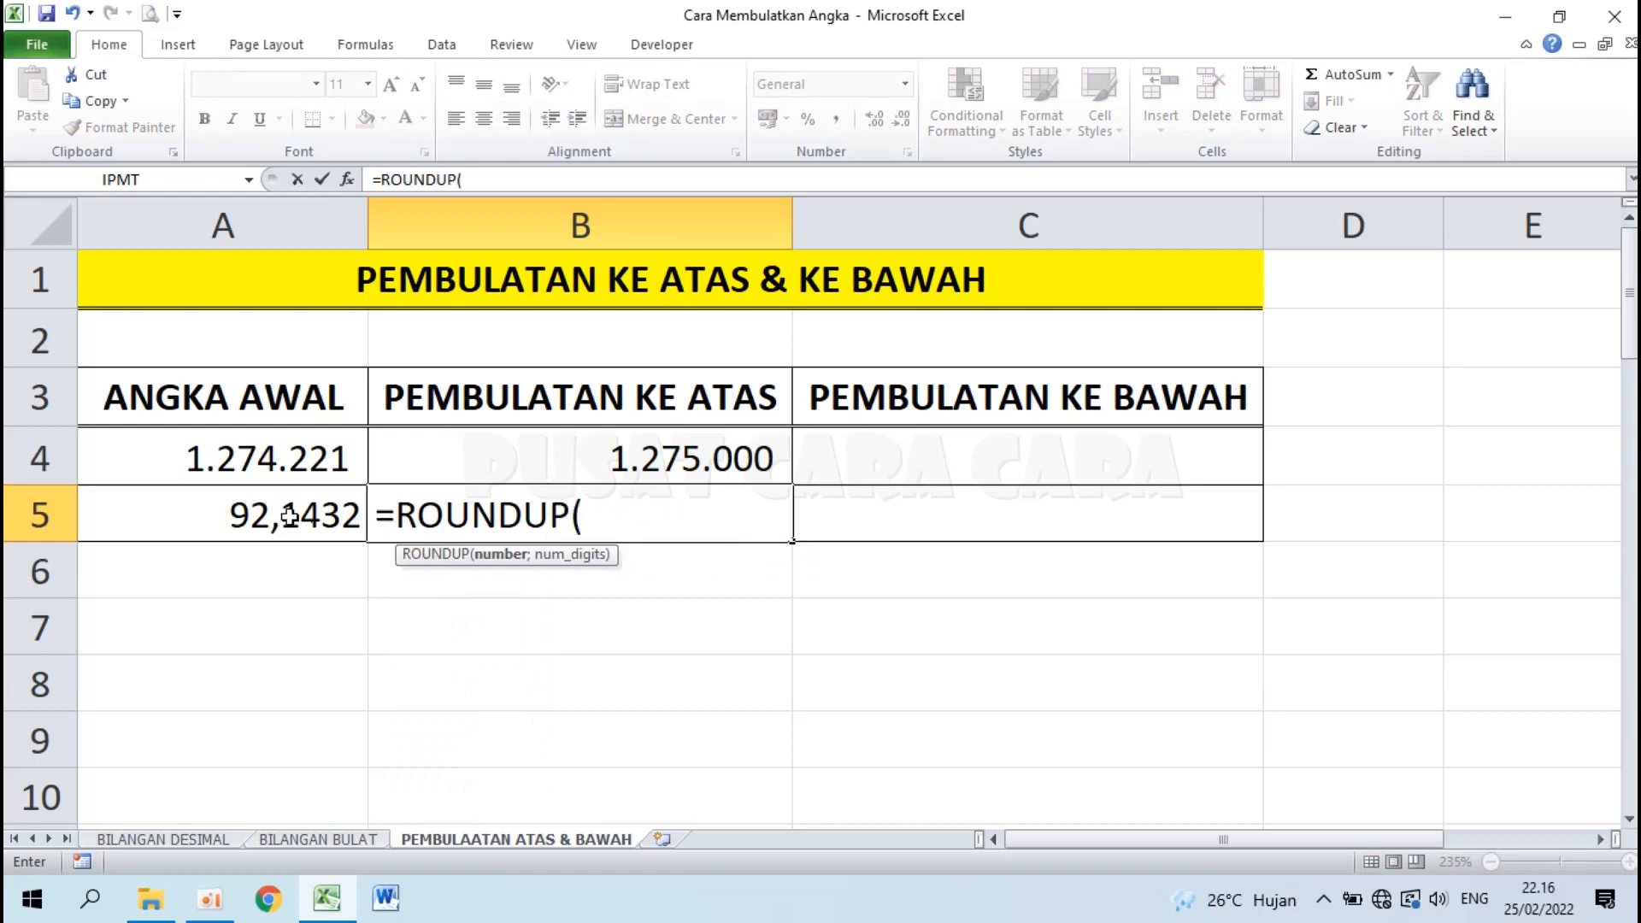
{"action": "left_click", "coordinate": [255, 513]}
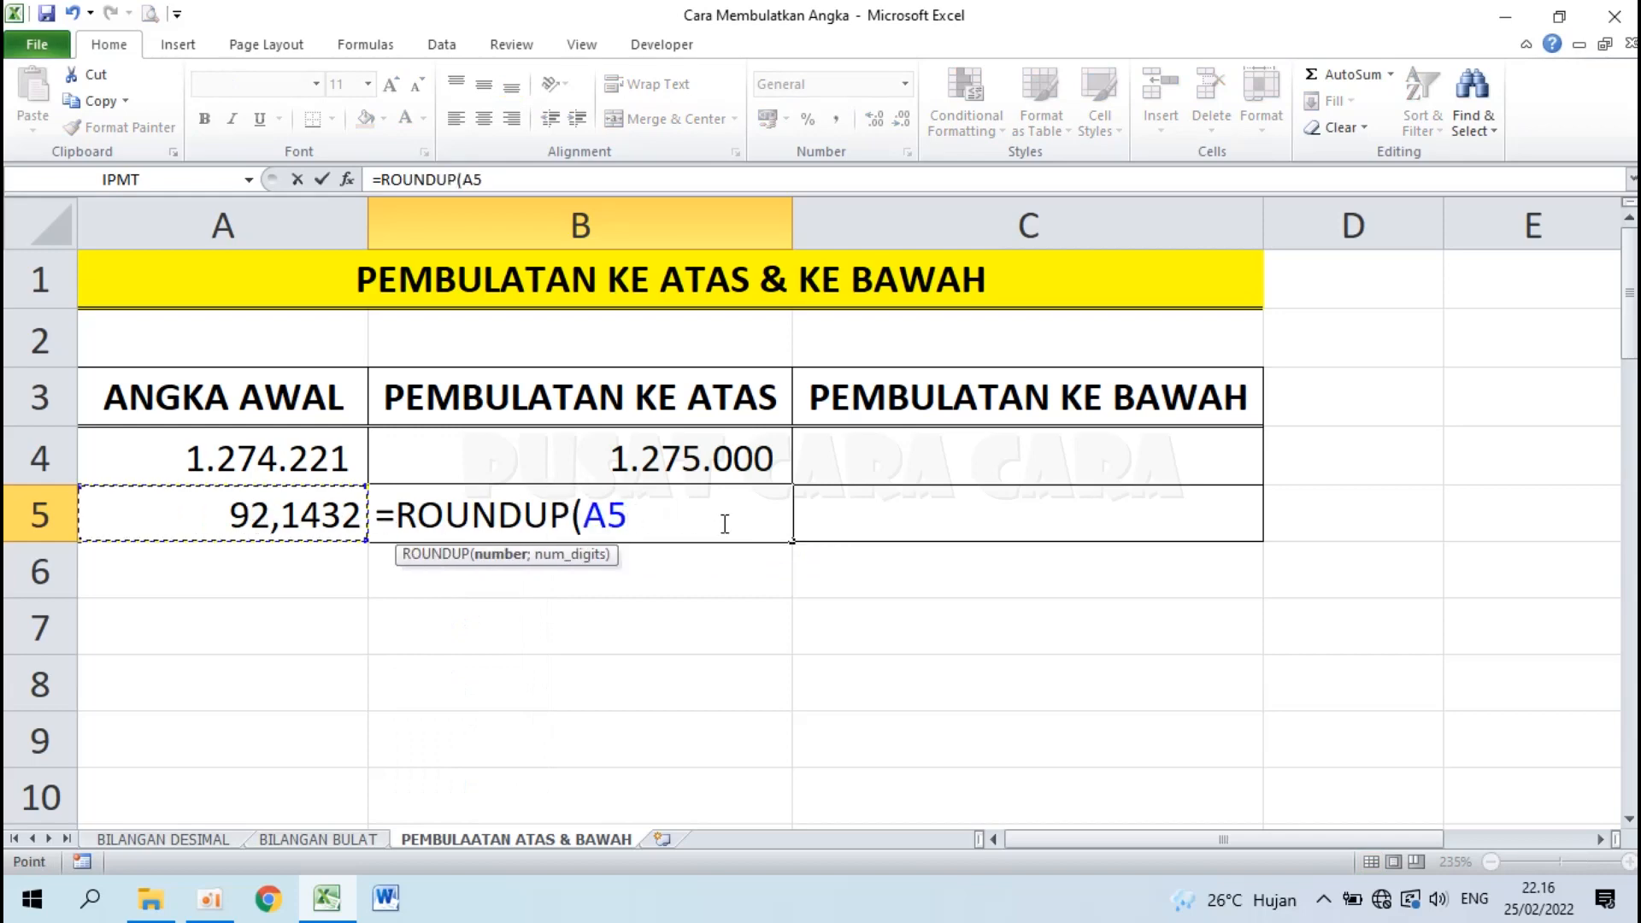
{"action": "type", "text": ";"}
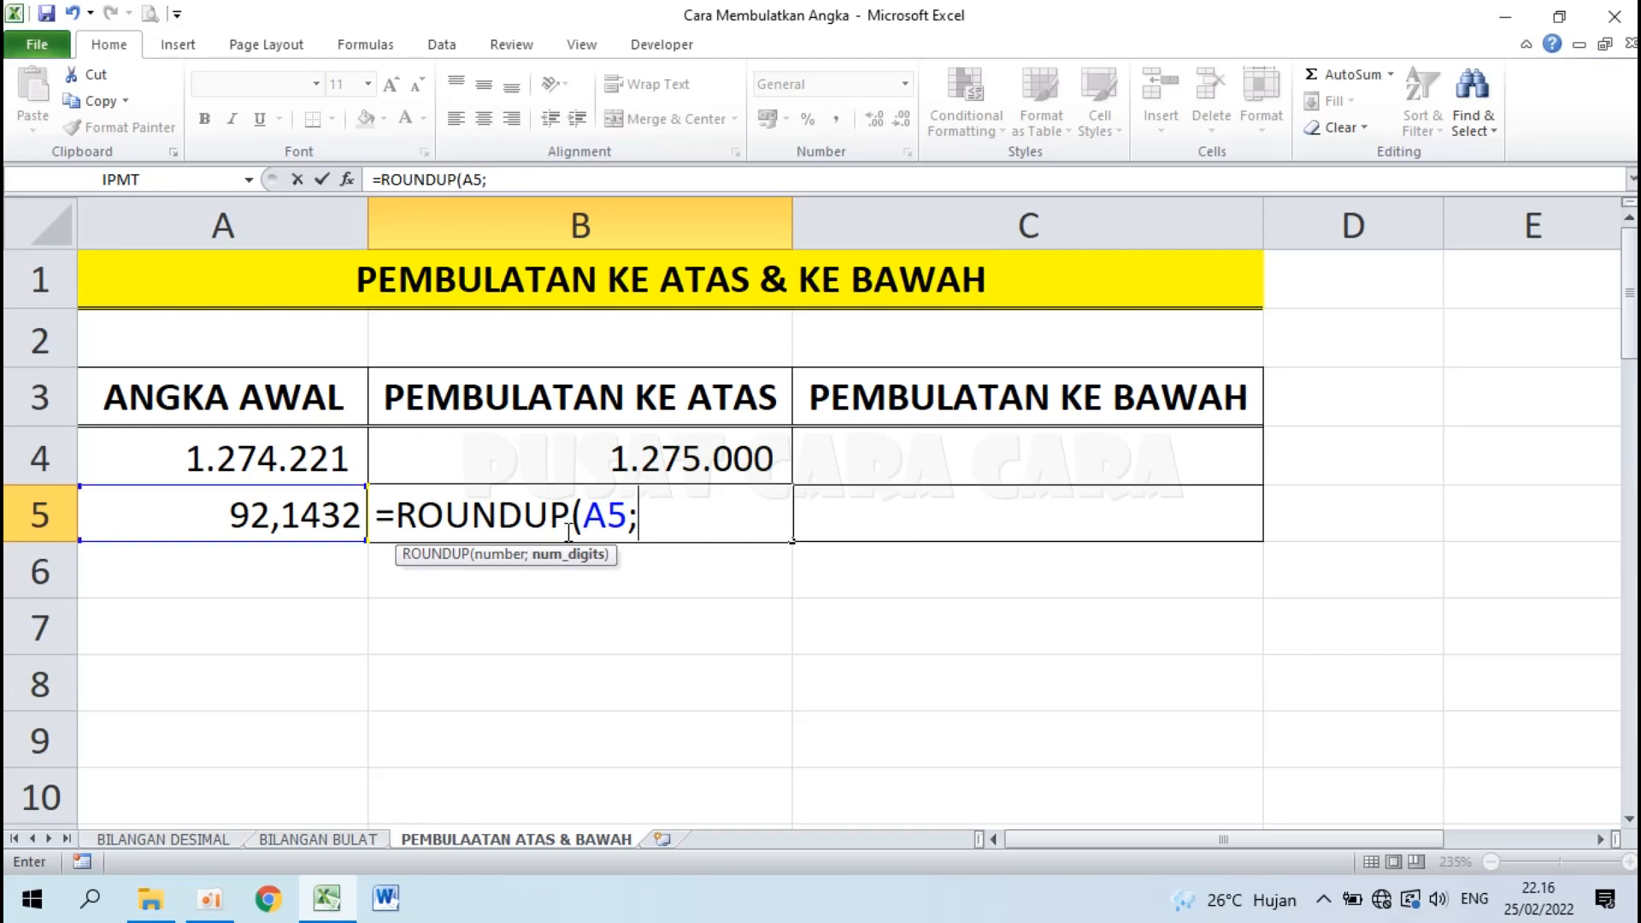
{"action": "type", "text": "2)"}
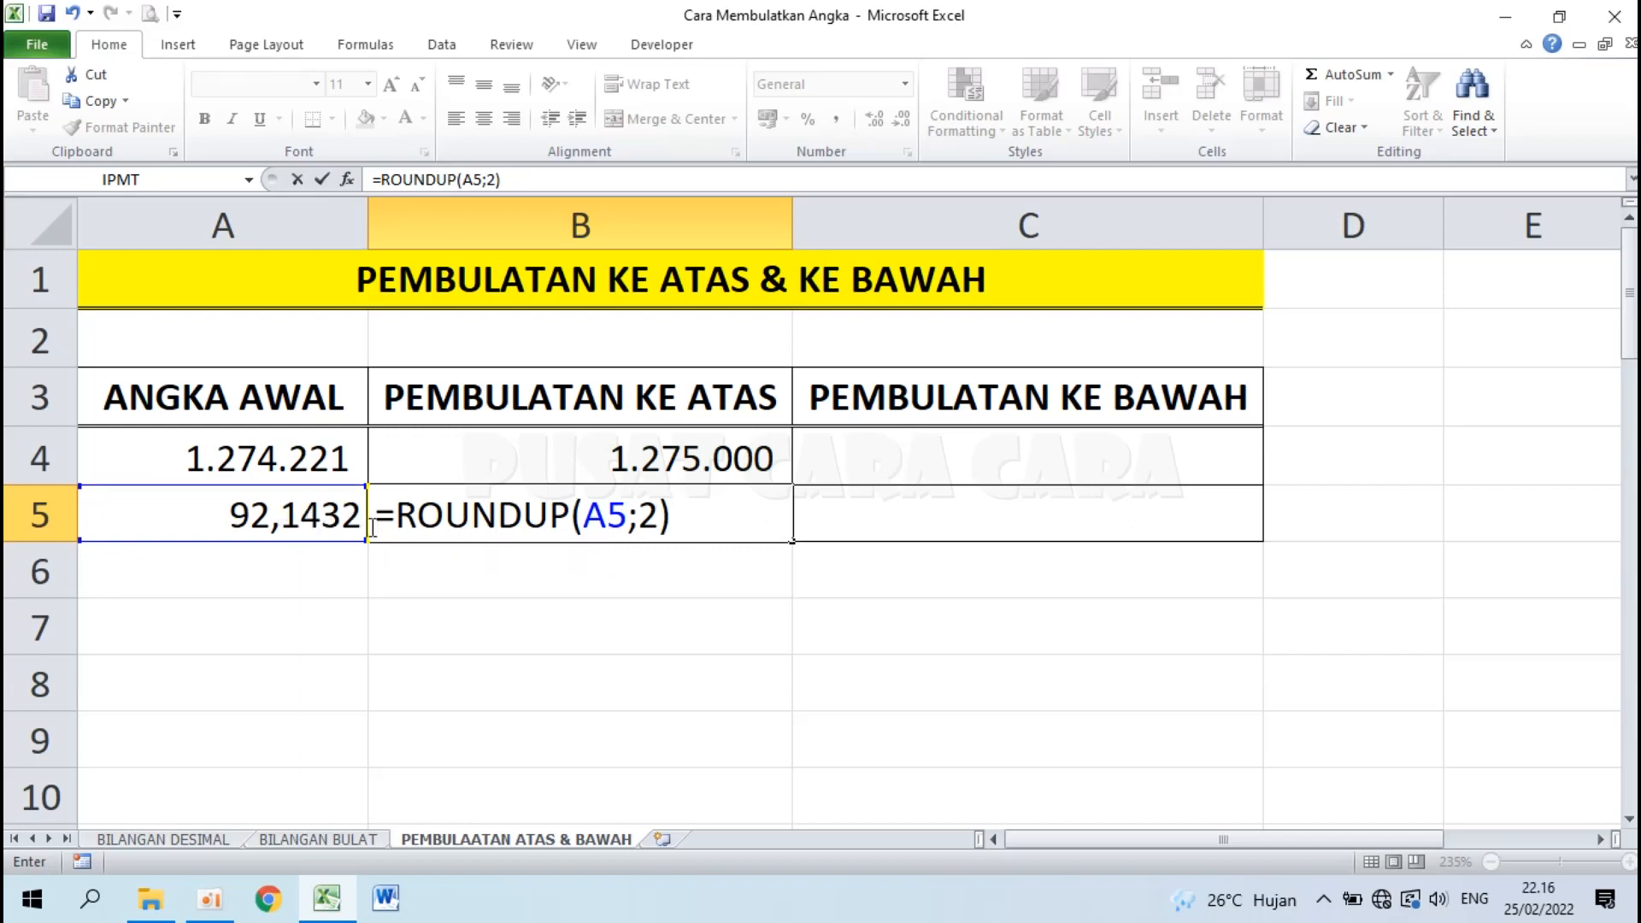
{"action": "key", "text": "Return"}
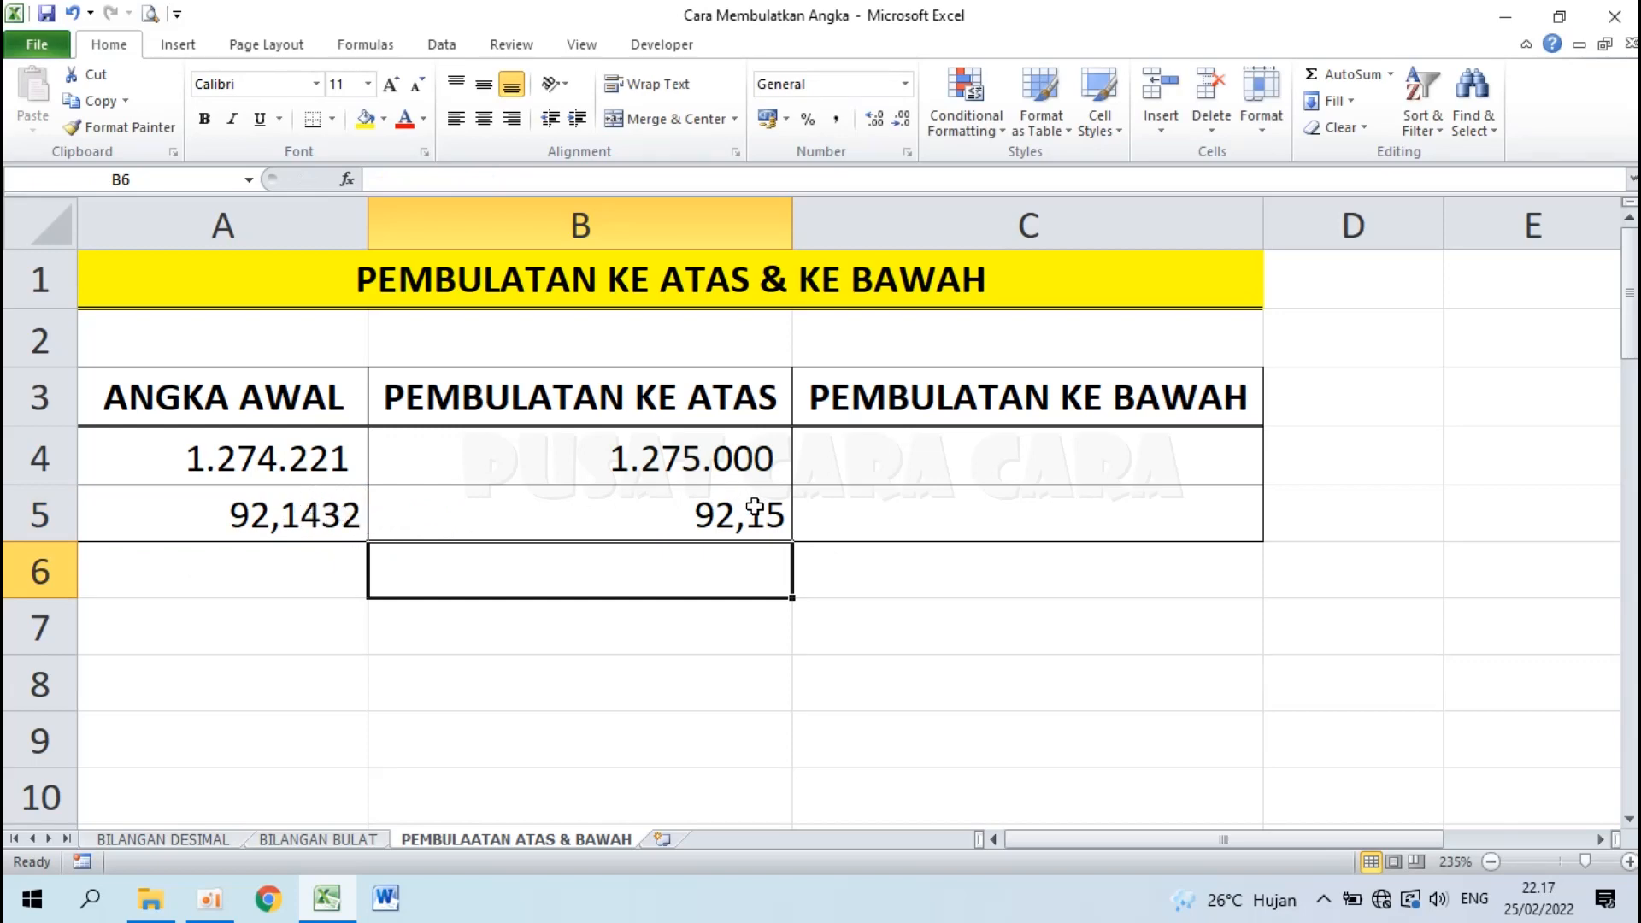
Enter =ROUNDDOWN(A4;-3) in cell C4 under PEMBULATAN KE BAWAH to round the first number down to thousands.
{"action": "left_click", "coordinate": [895, 468]}
{"action": "type", "text": "="}
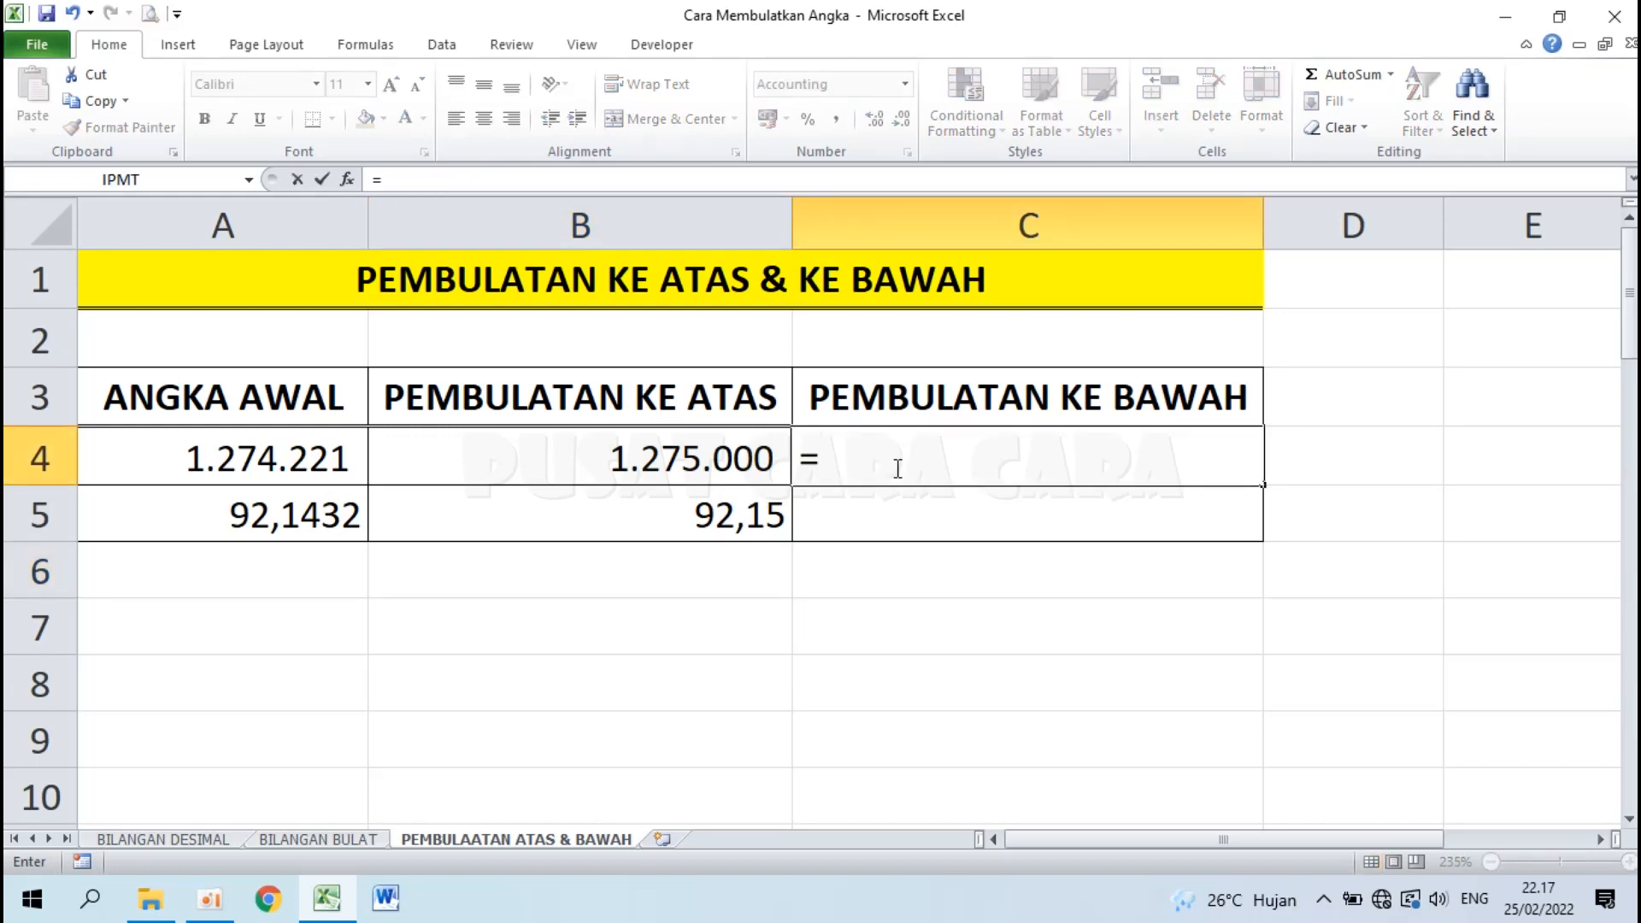
{"action": "type", "text": "ROUNDDO"}
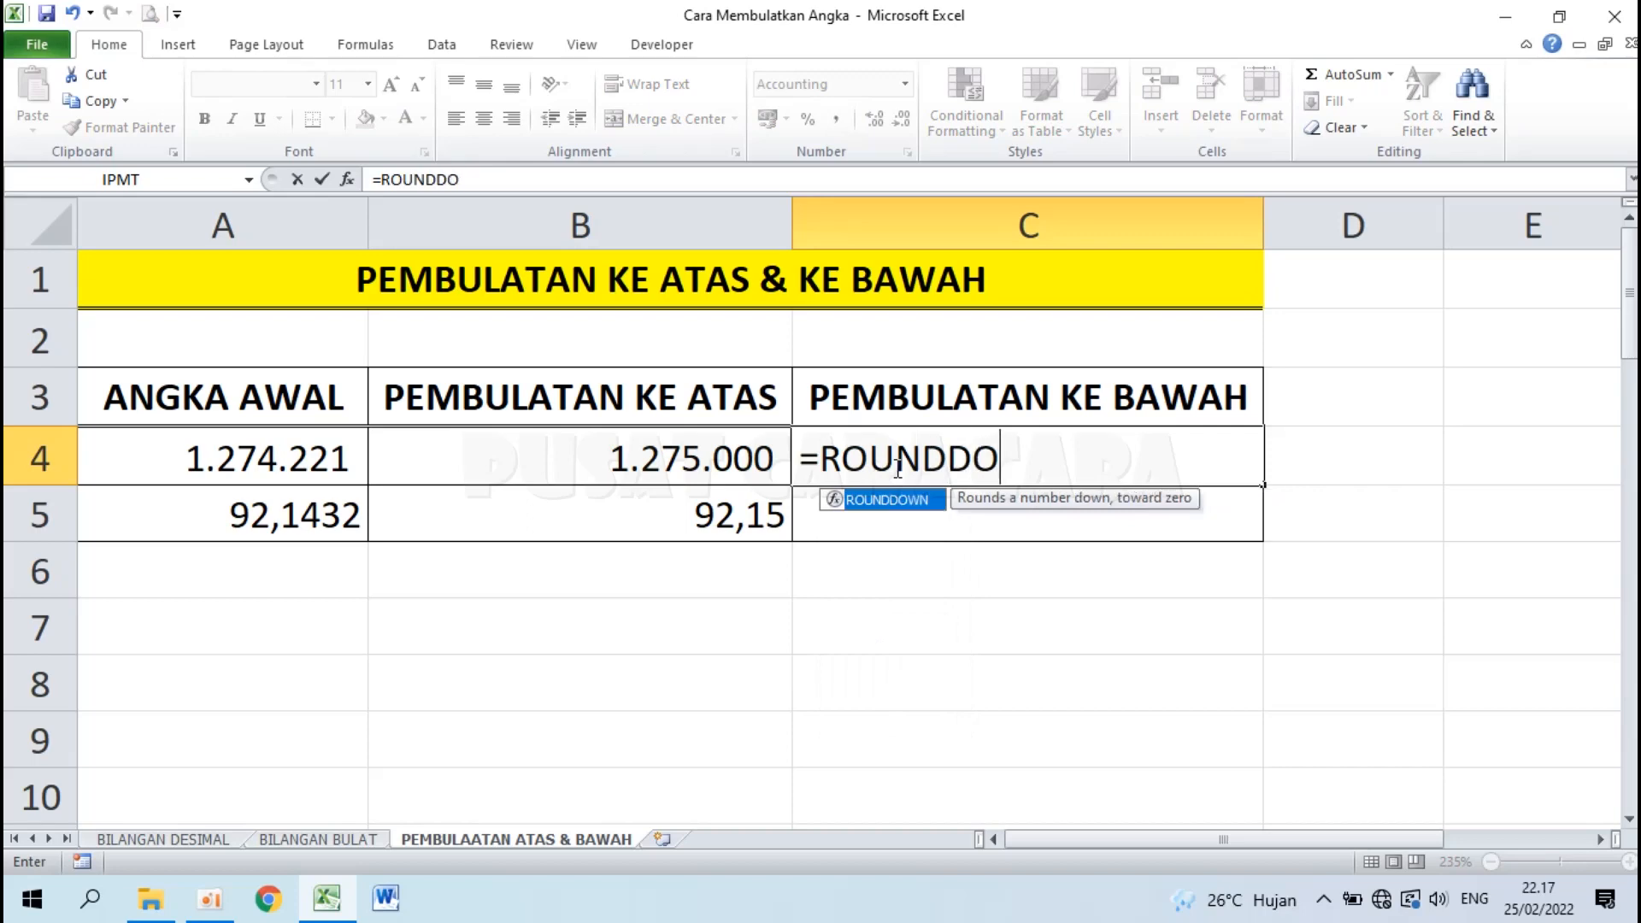
{"action": "type", "text": "WN"}
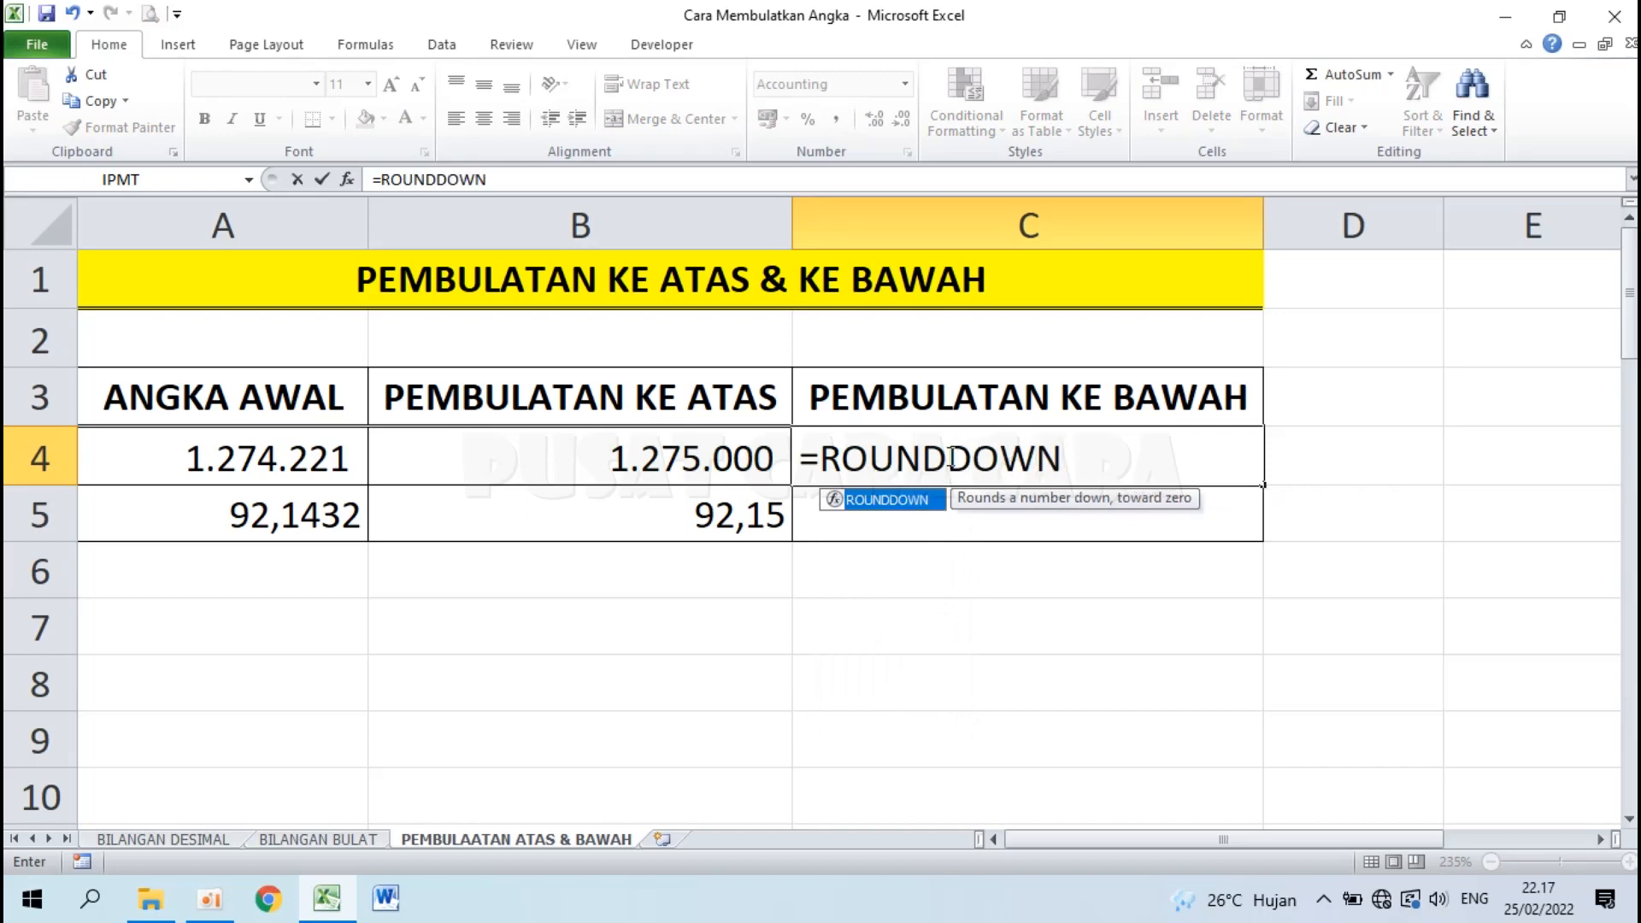
{"action": "type", "text": "("}
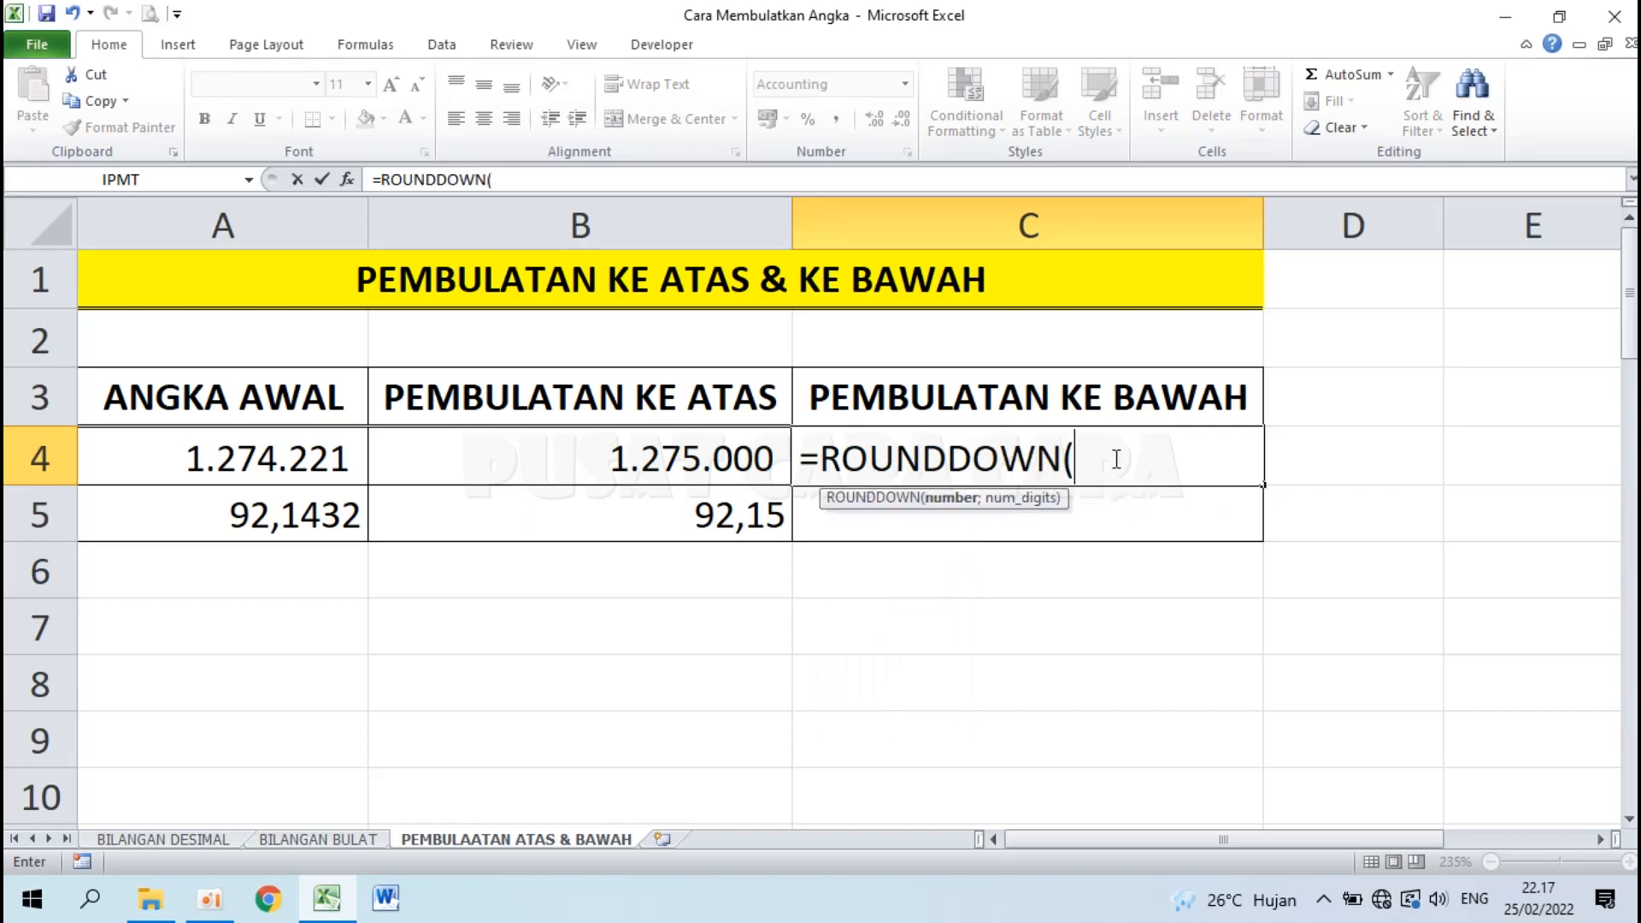
{"action": "left_click", "coordinate": [256, 469]}
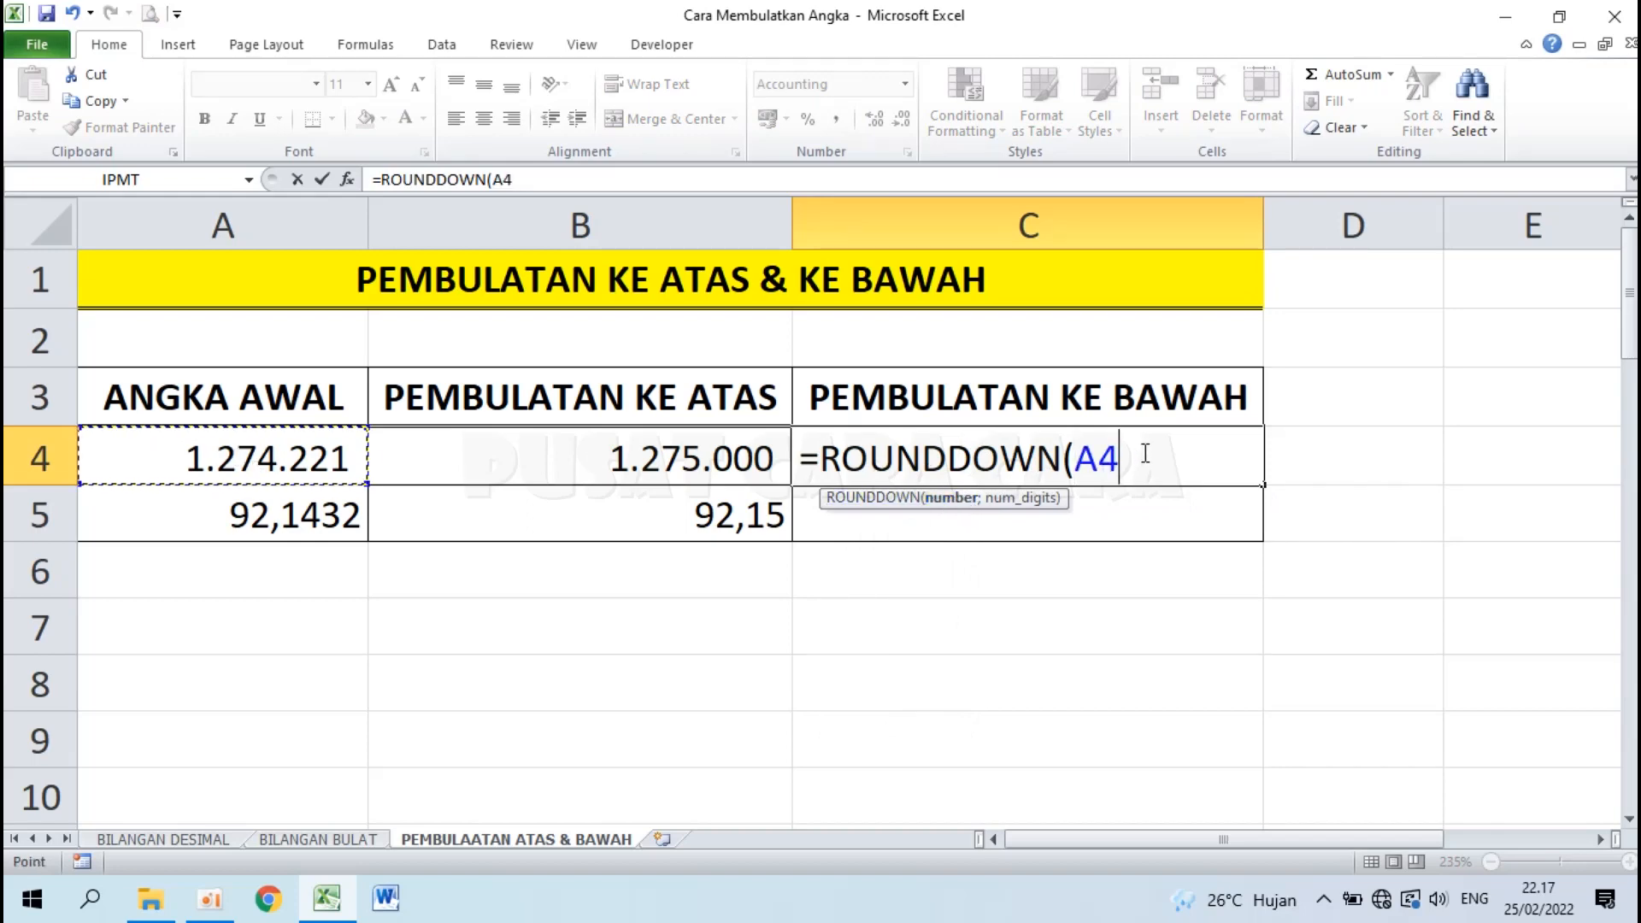
{"action": "type", "text": ";"}
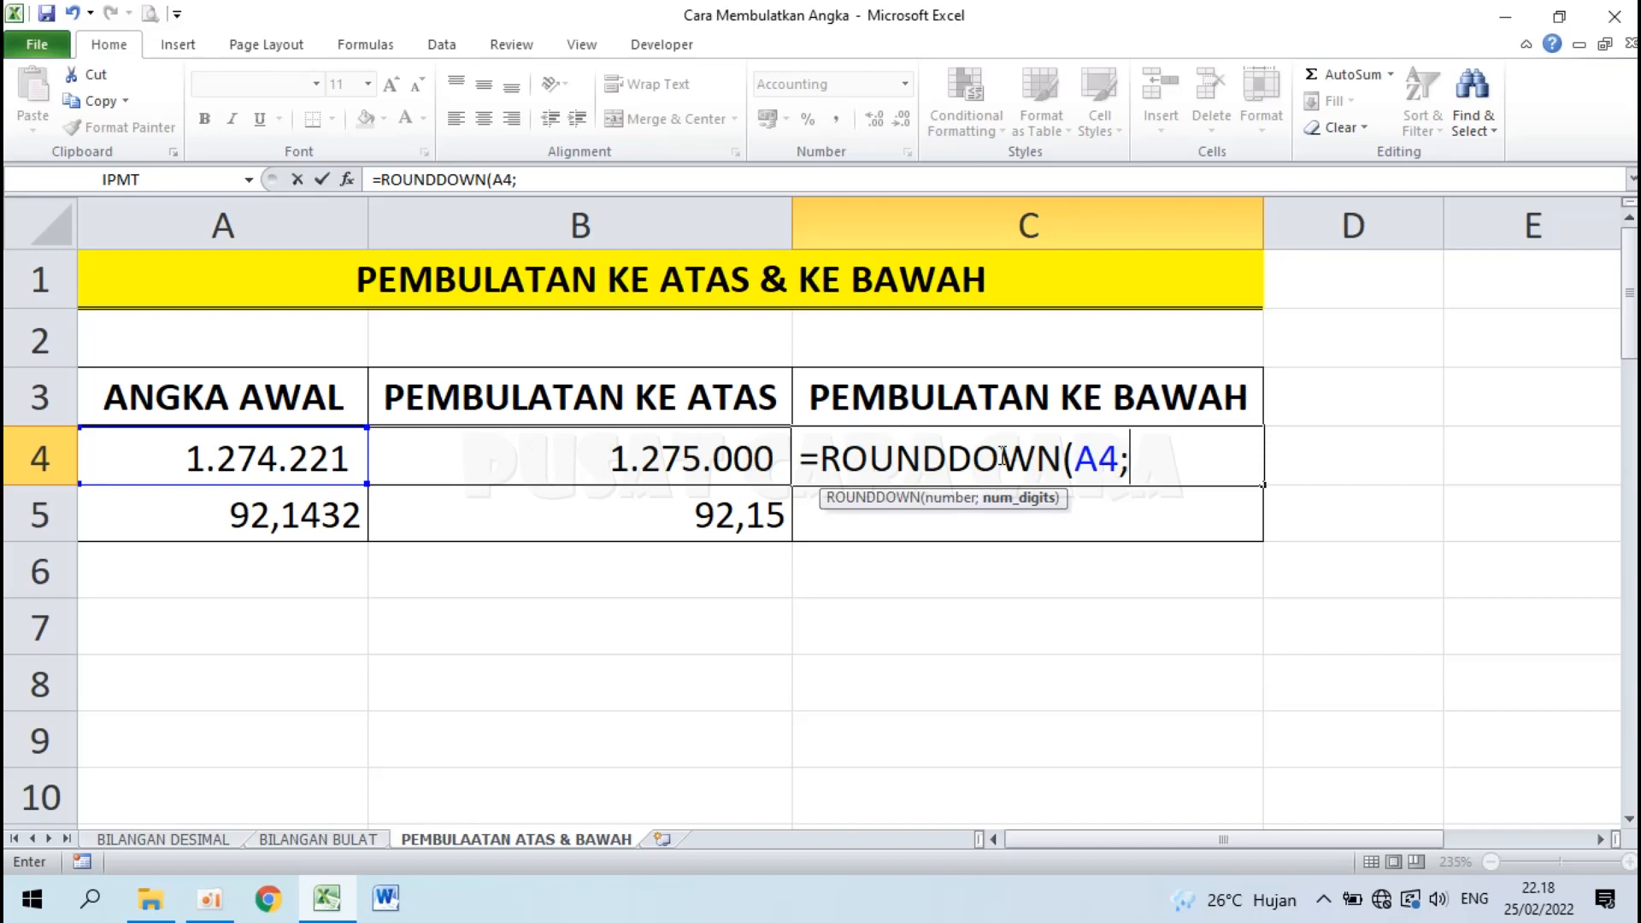
{"action": "type", "text": "-3)"}
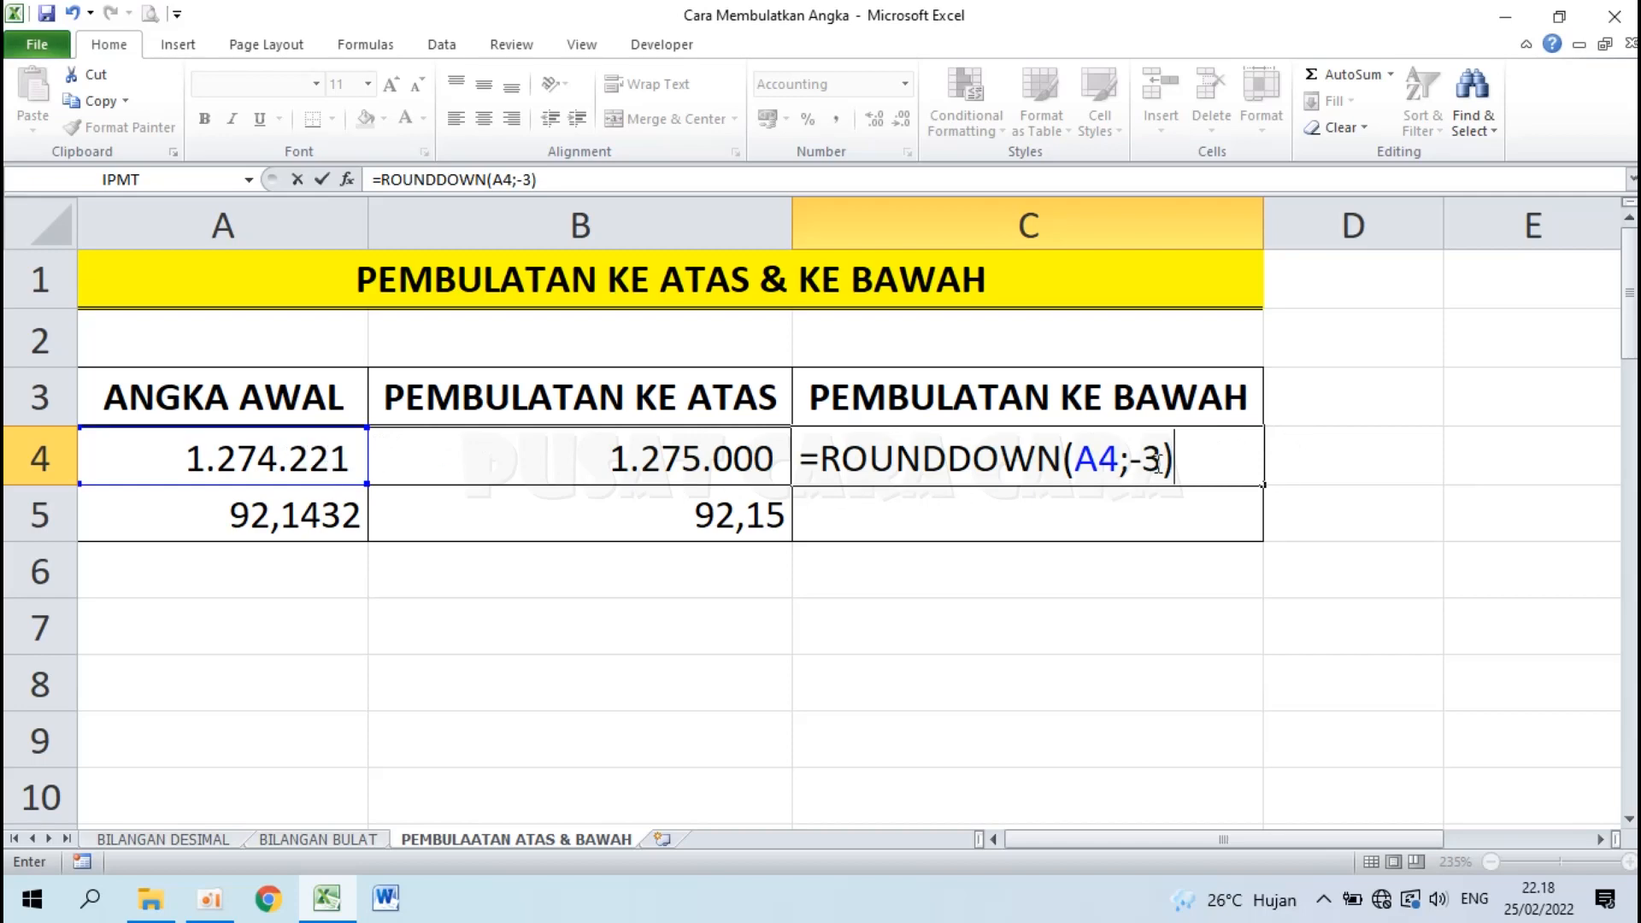
{"action": "key", "text": "Return"}
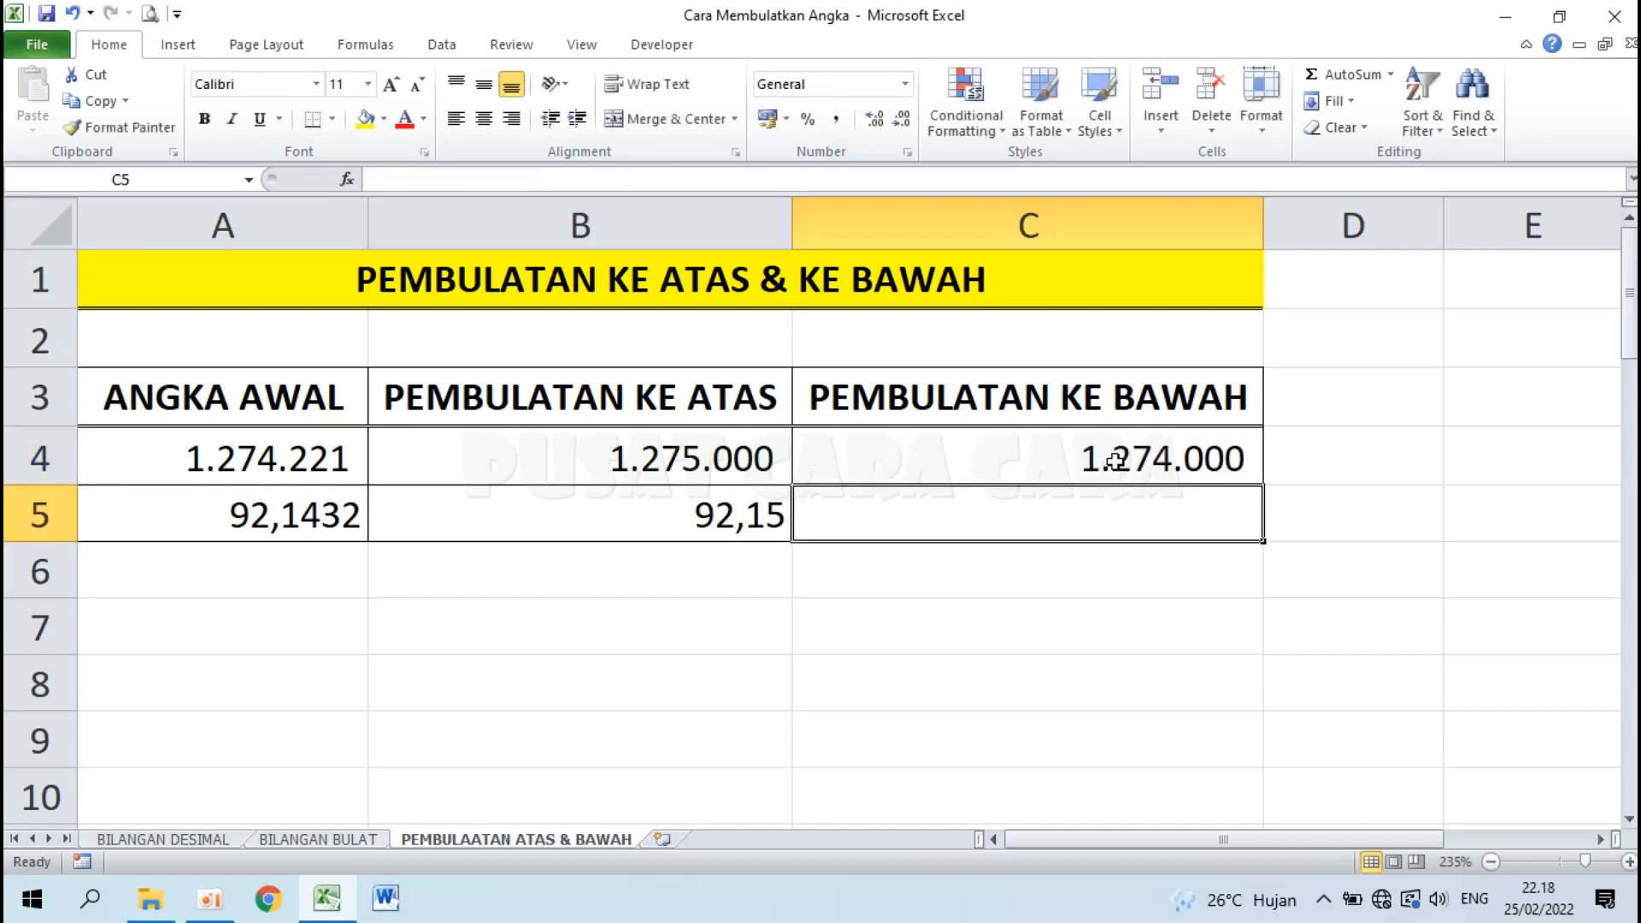
Change the starting number in cell A4 to 1274721 to test the thousands rounding formulas.
{"action": "double_click", "coordinate": [334, 462]}
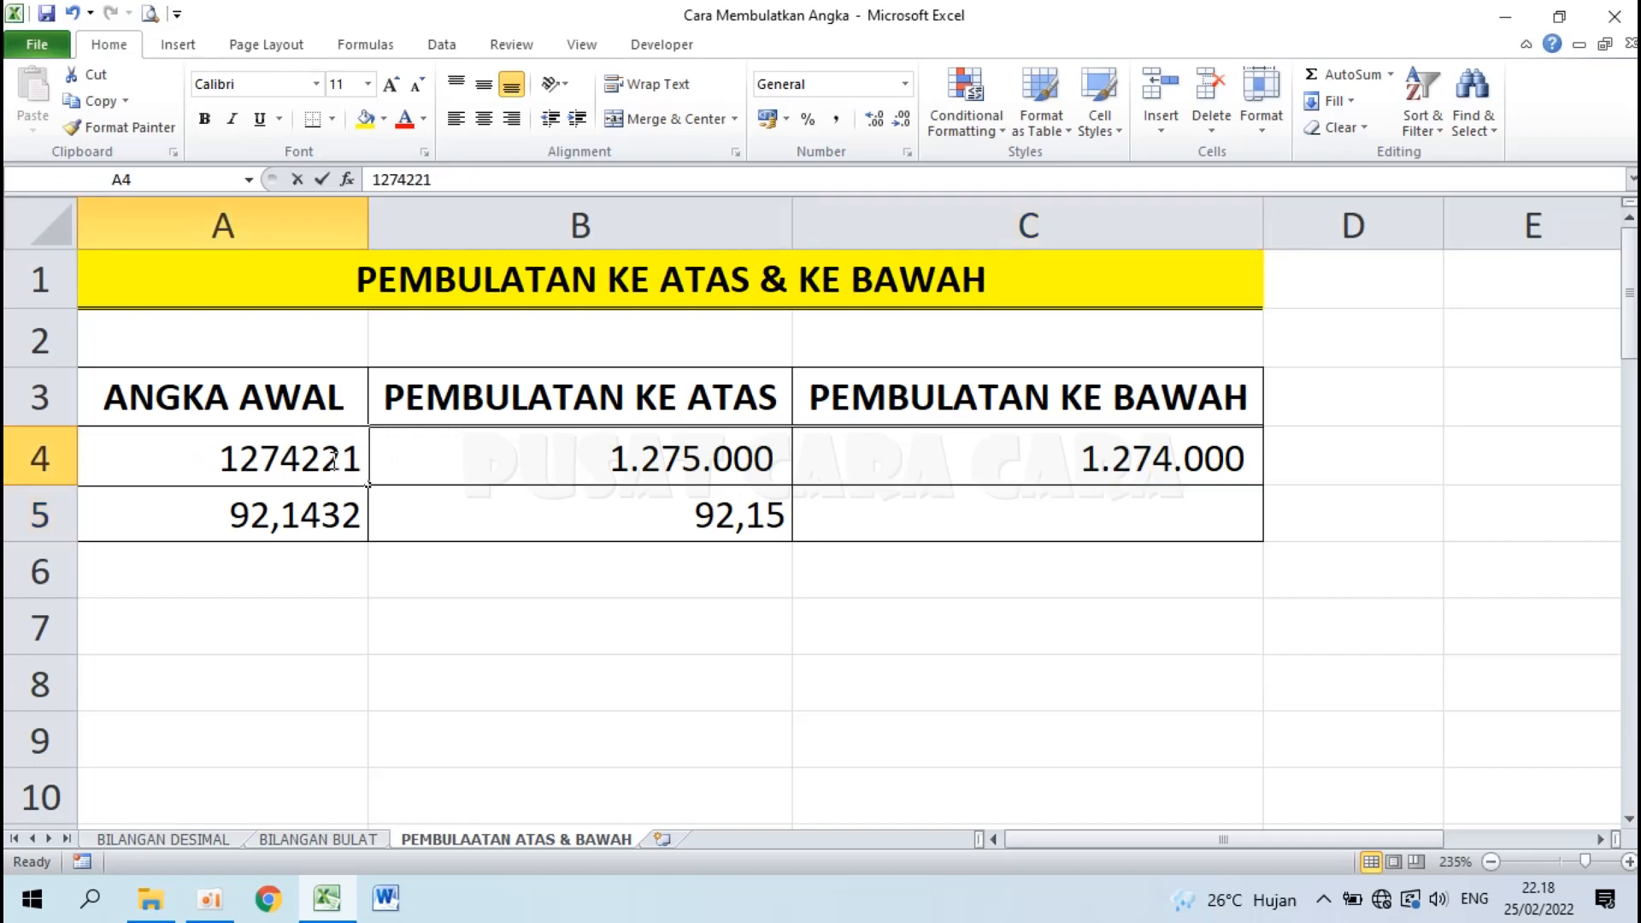
{"action": "double_click", "coordinate": [333, 462]}
{"action": "key", "text": "shift+Right"}
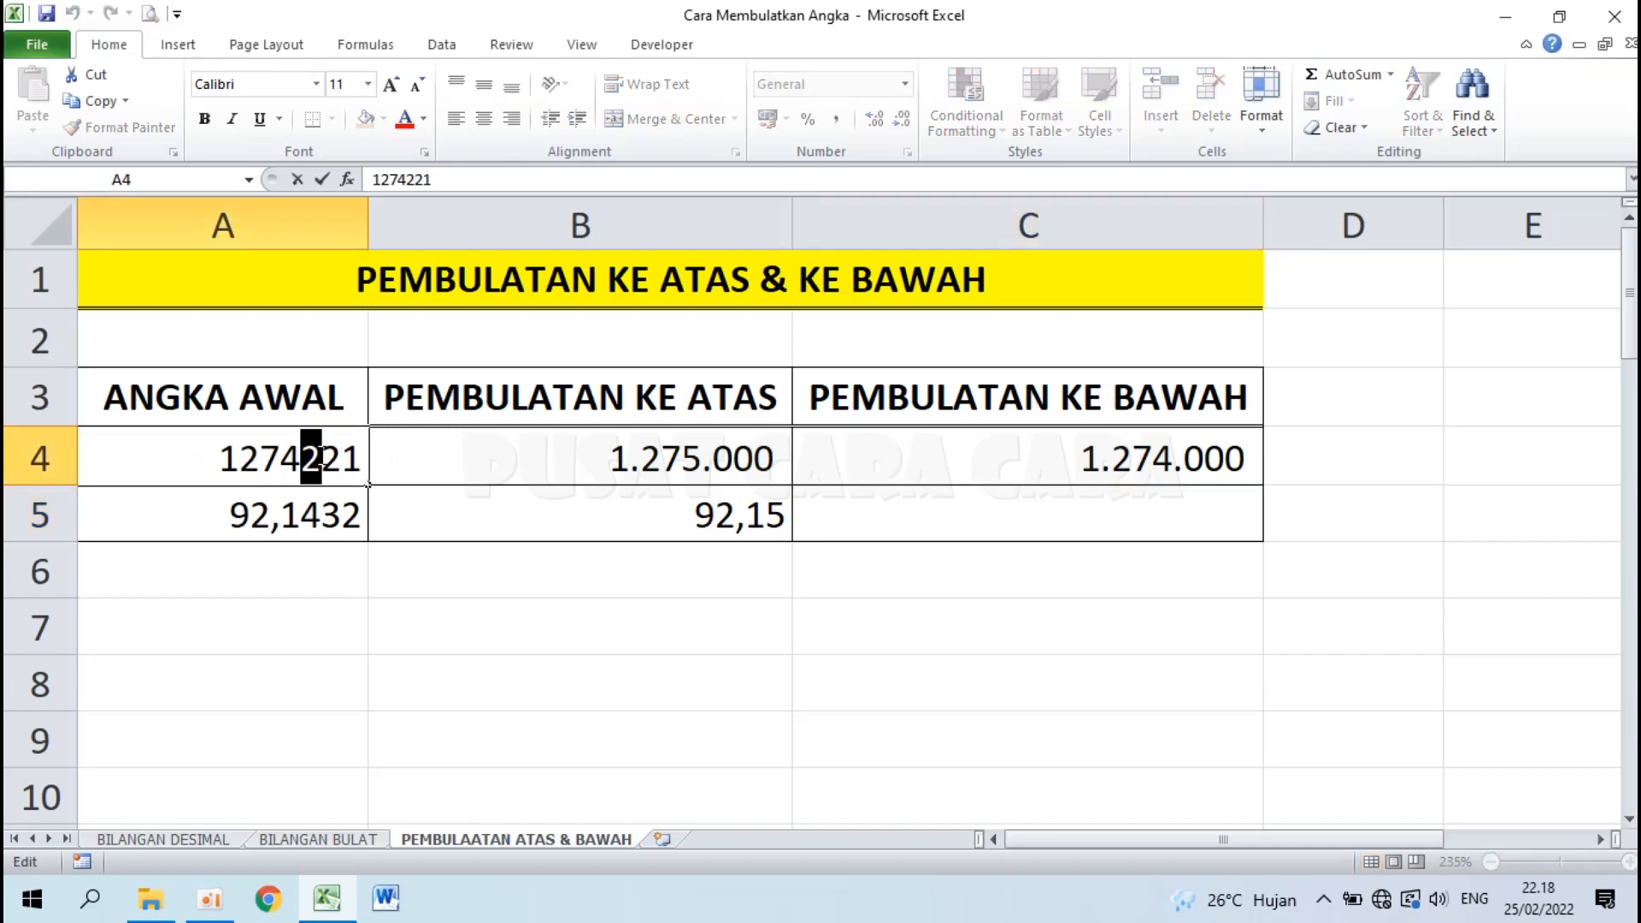
{"action": "type", "text": "7"}
{"action": "key", "text": "Return"}
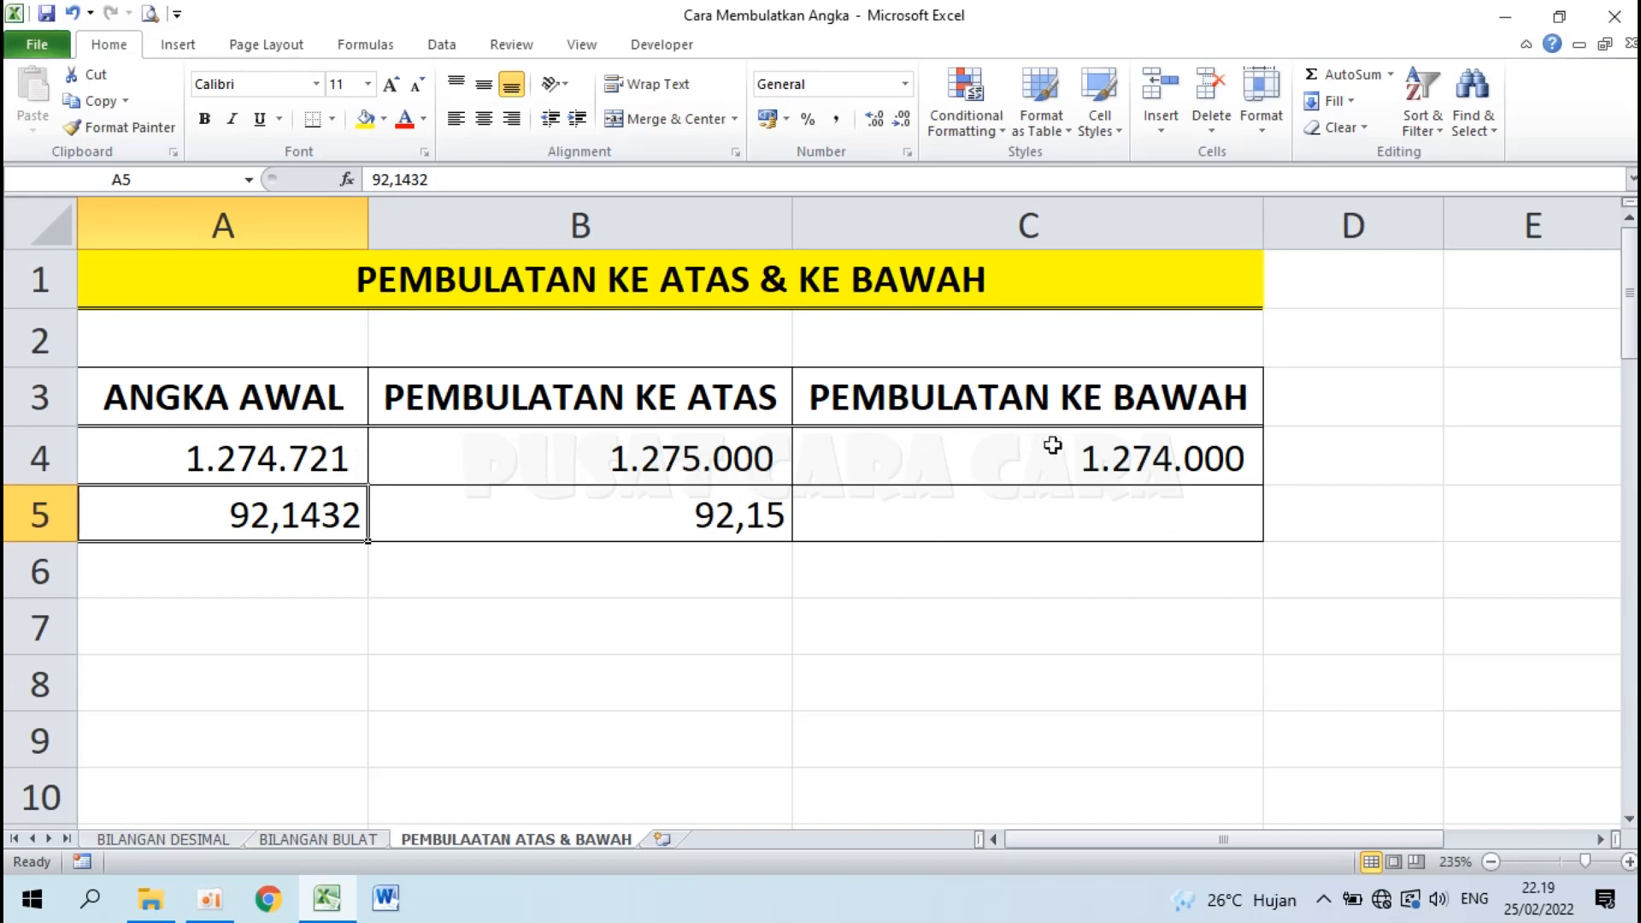
{"action": "left_click", "coordinate": [357, 472]}
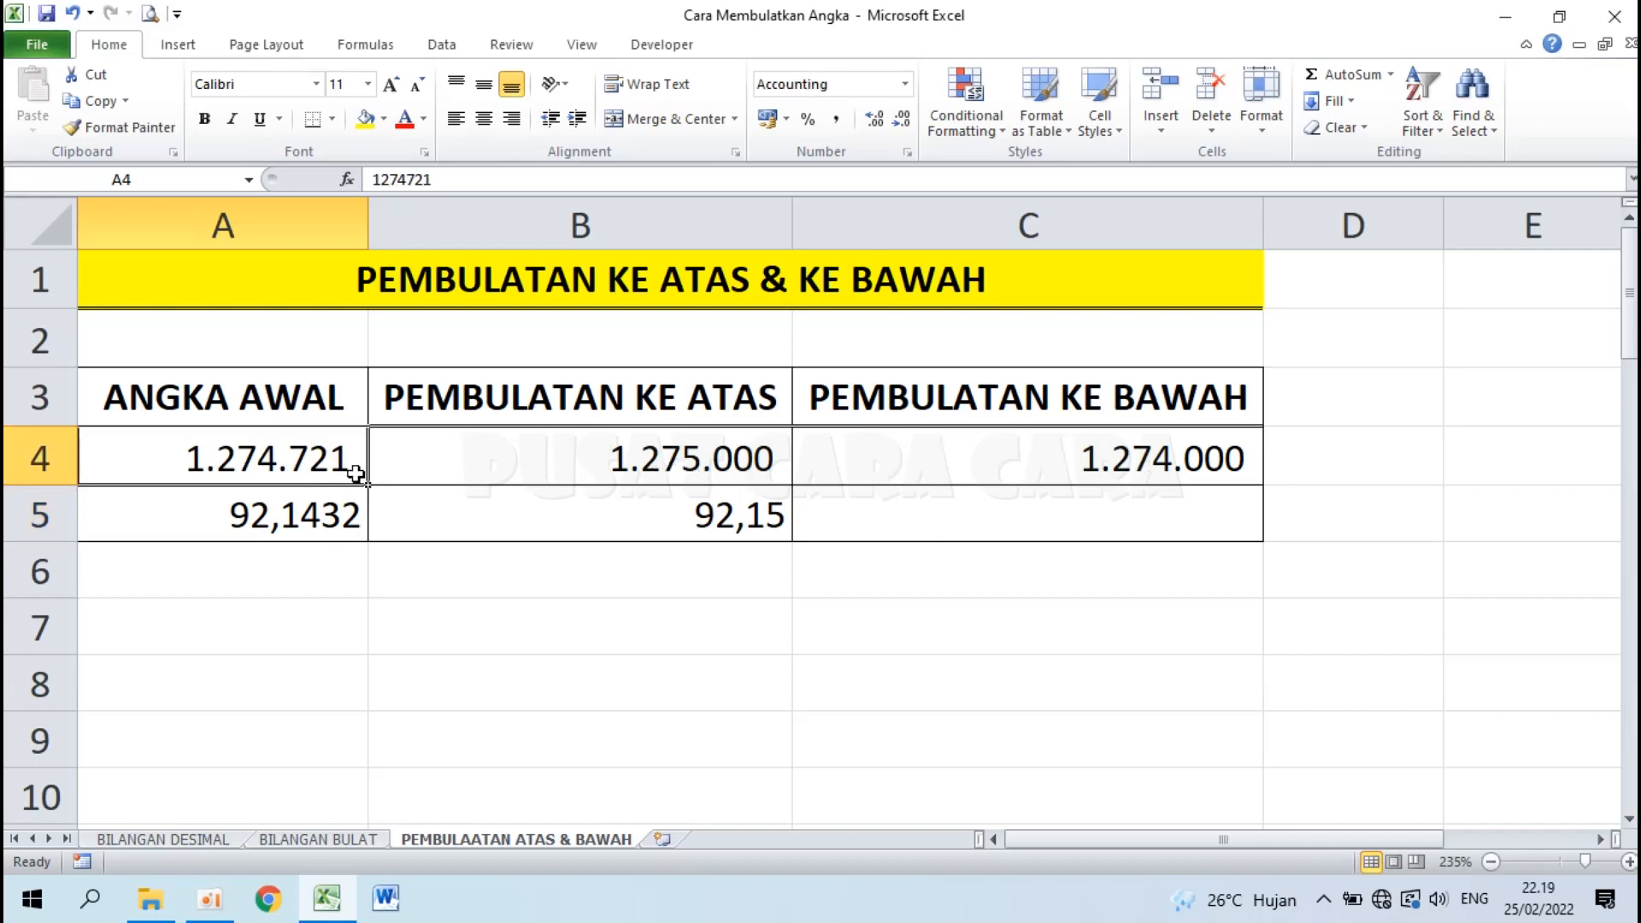
Enter =ROUNDDOWN(A5;2) in cell C5 under PEMBULATAN KE BAWAH to round the decimal number down to two decimals.
{"action": "left_click", "coordinate": [1107, 518]}
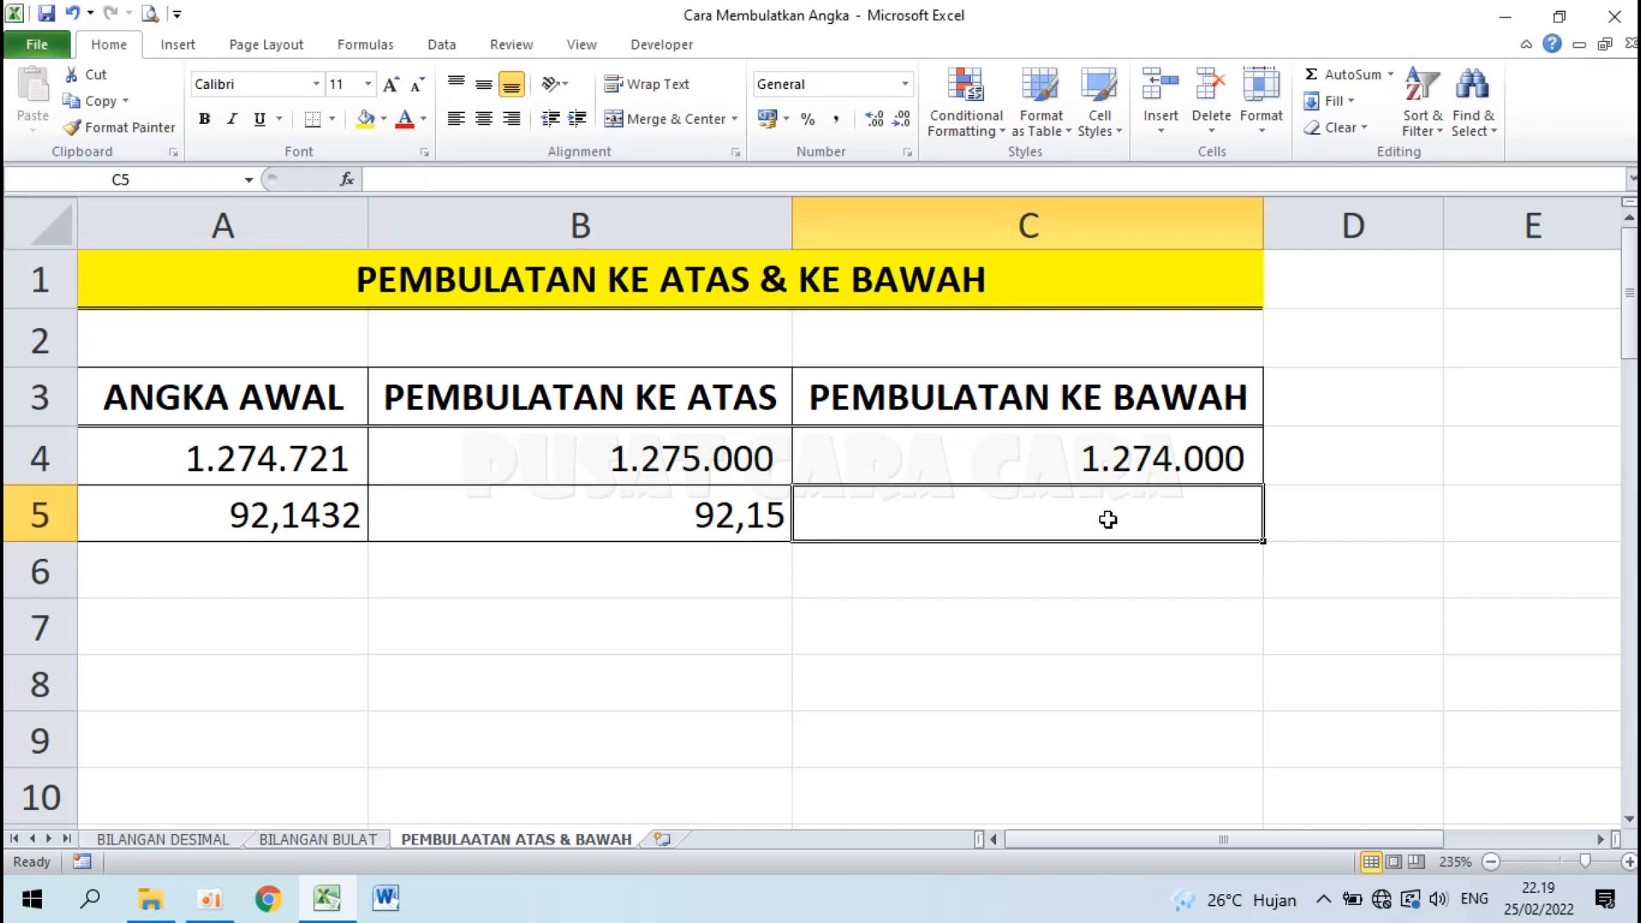
{"action": "type", "text": "="}
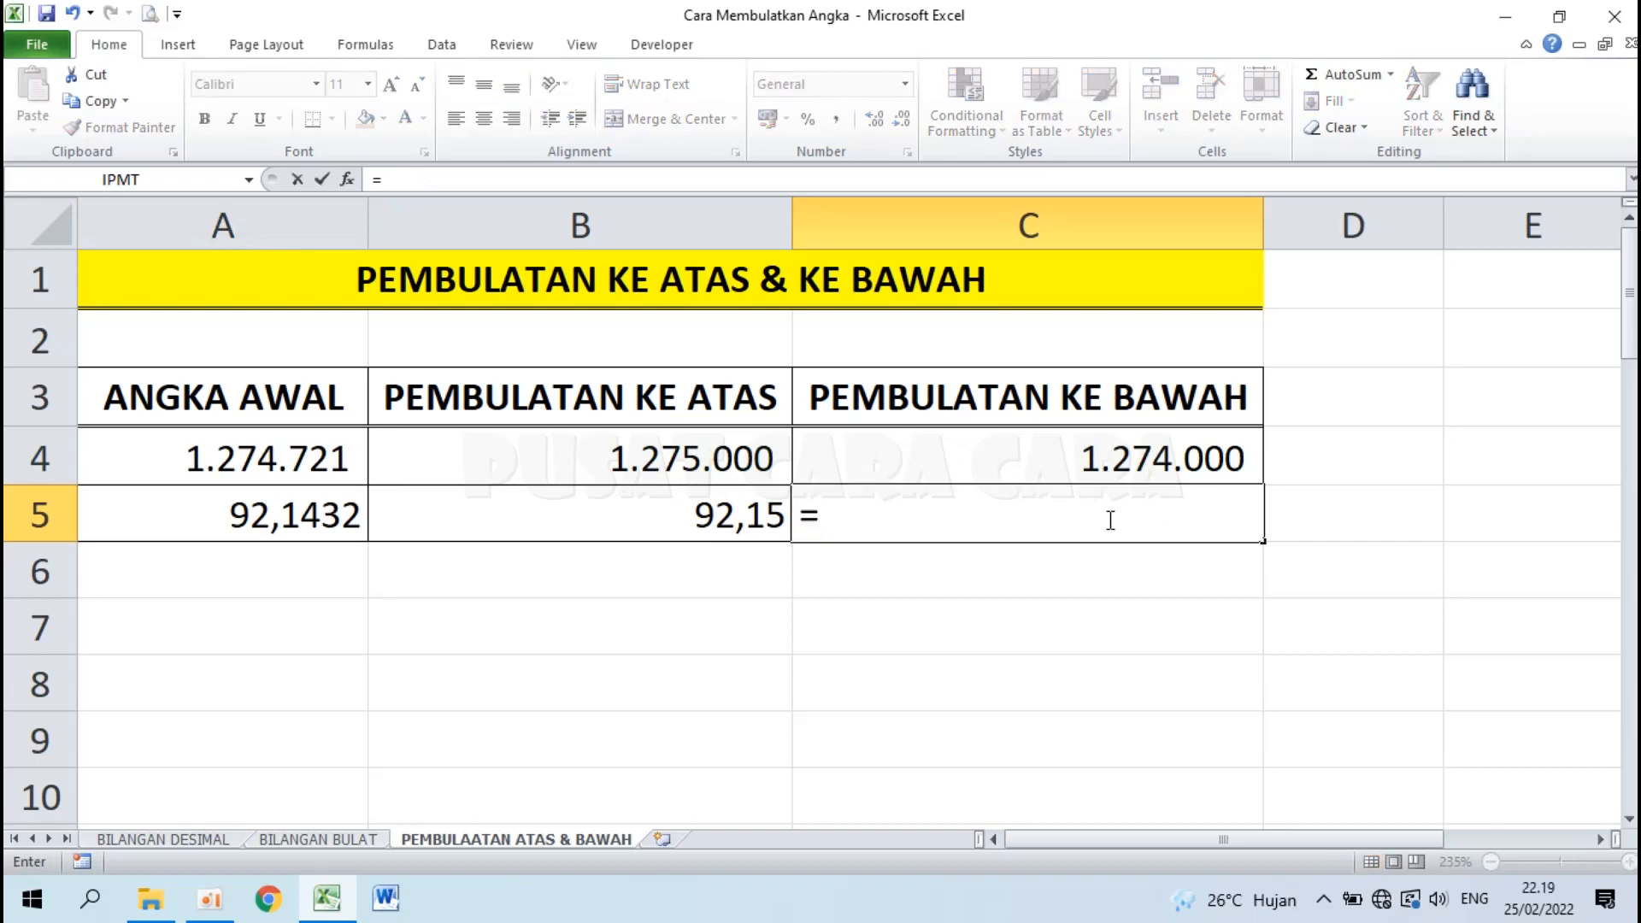
{"action": "type", "text": "ROU"}
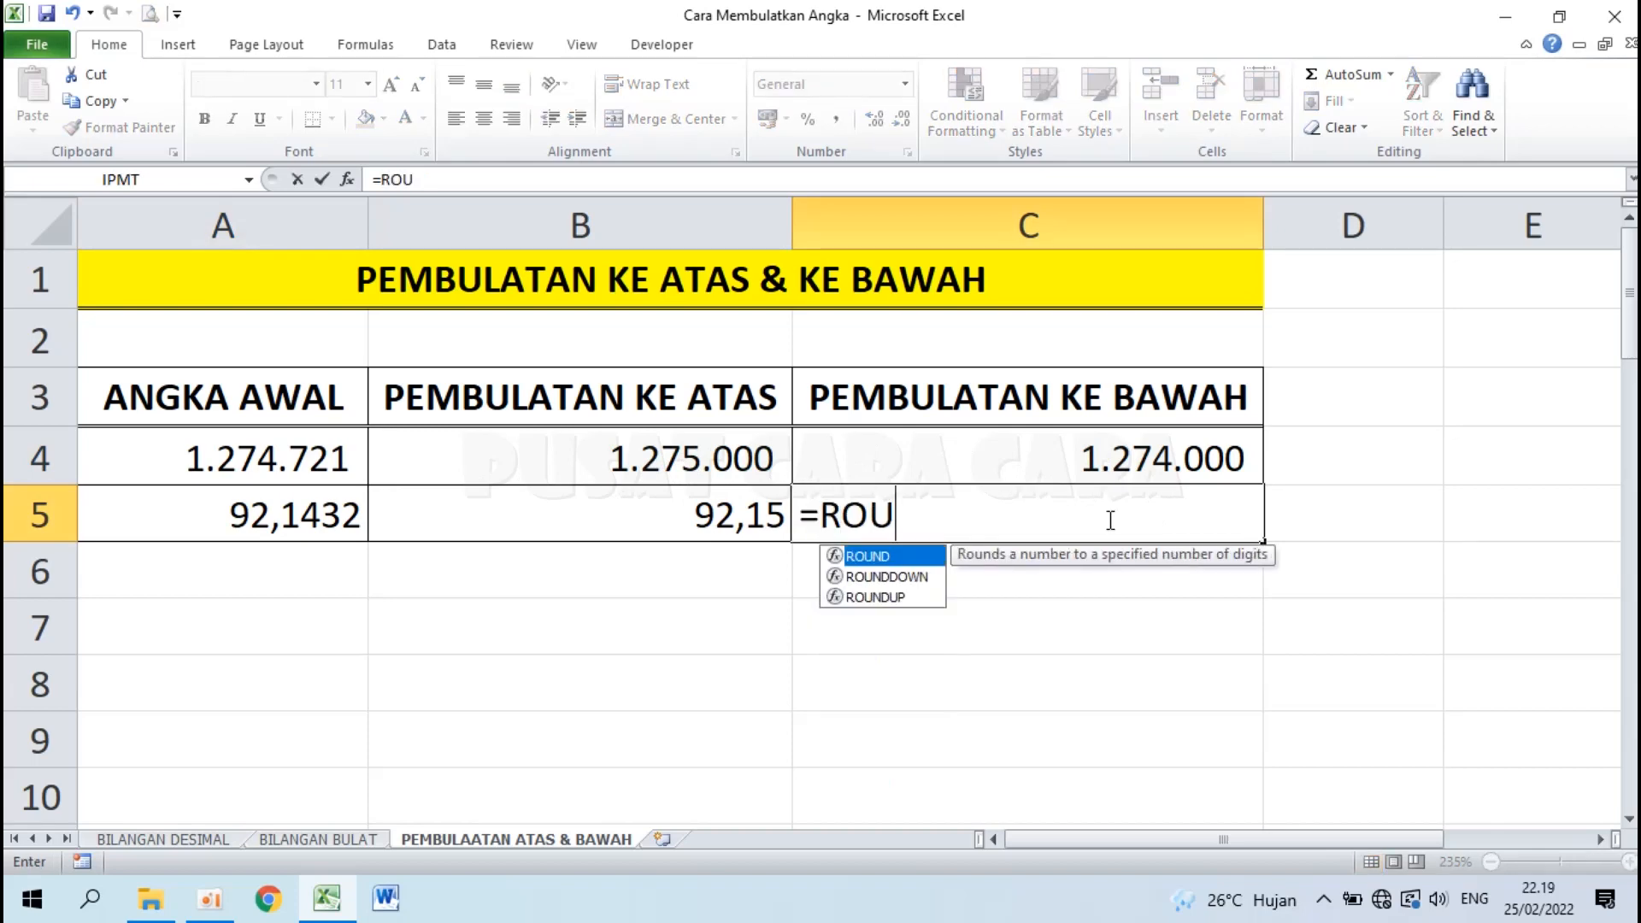
{"action": "type", "text": "NDDOWN("}
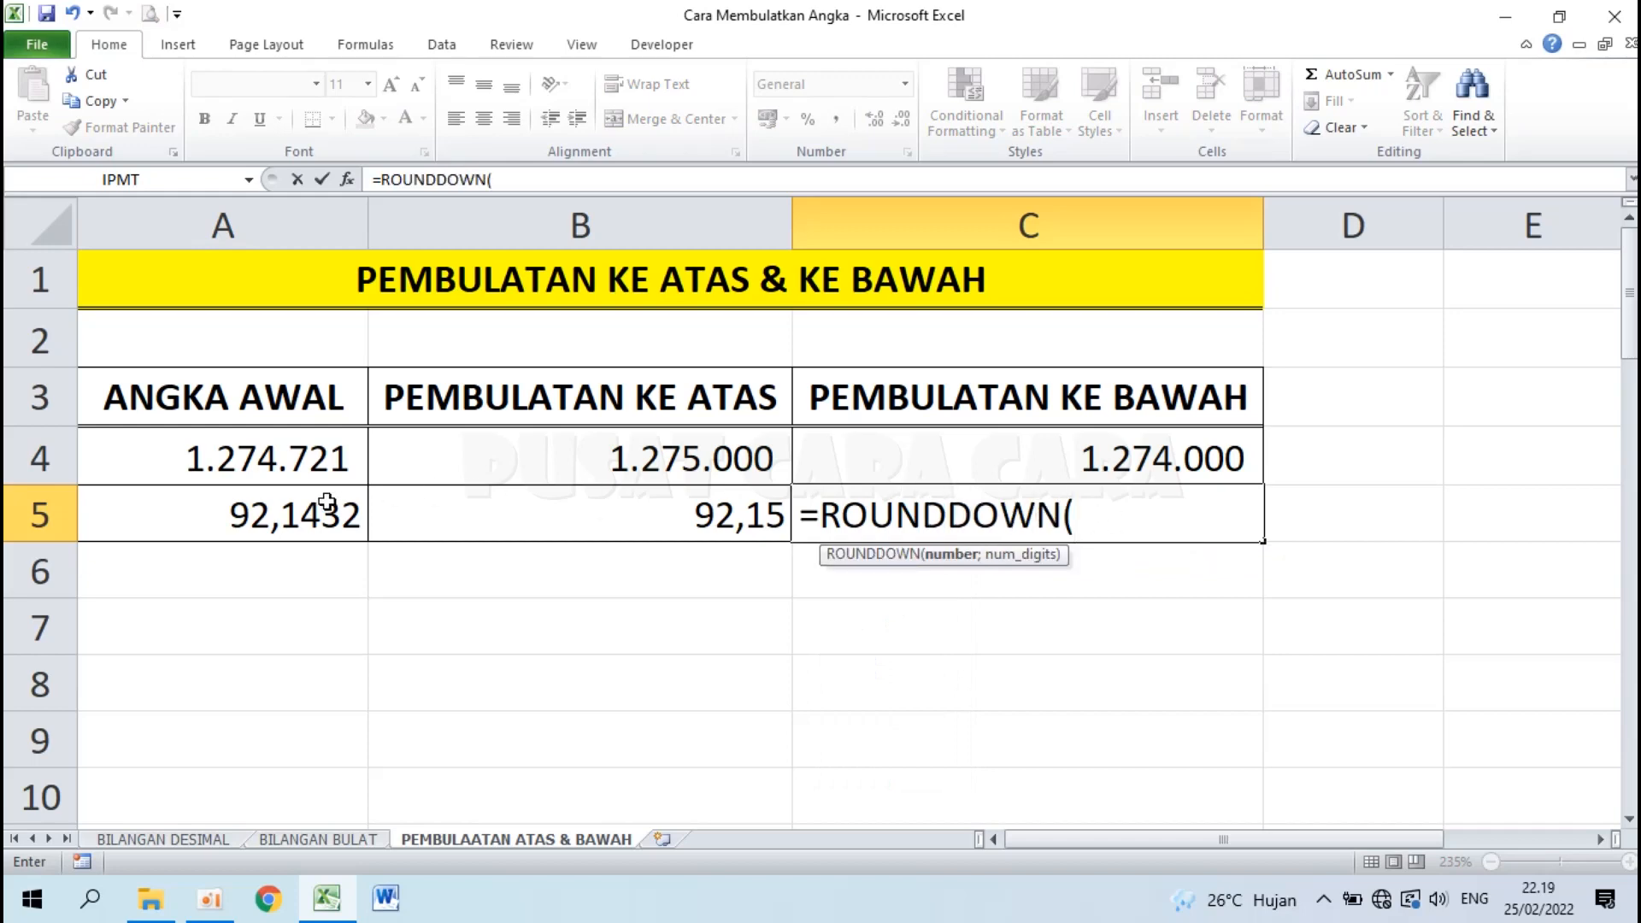
{"action": "left_click", "coordinate": [250, 511]}
{"action": "type", "text": ";"}
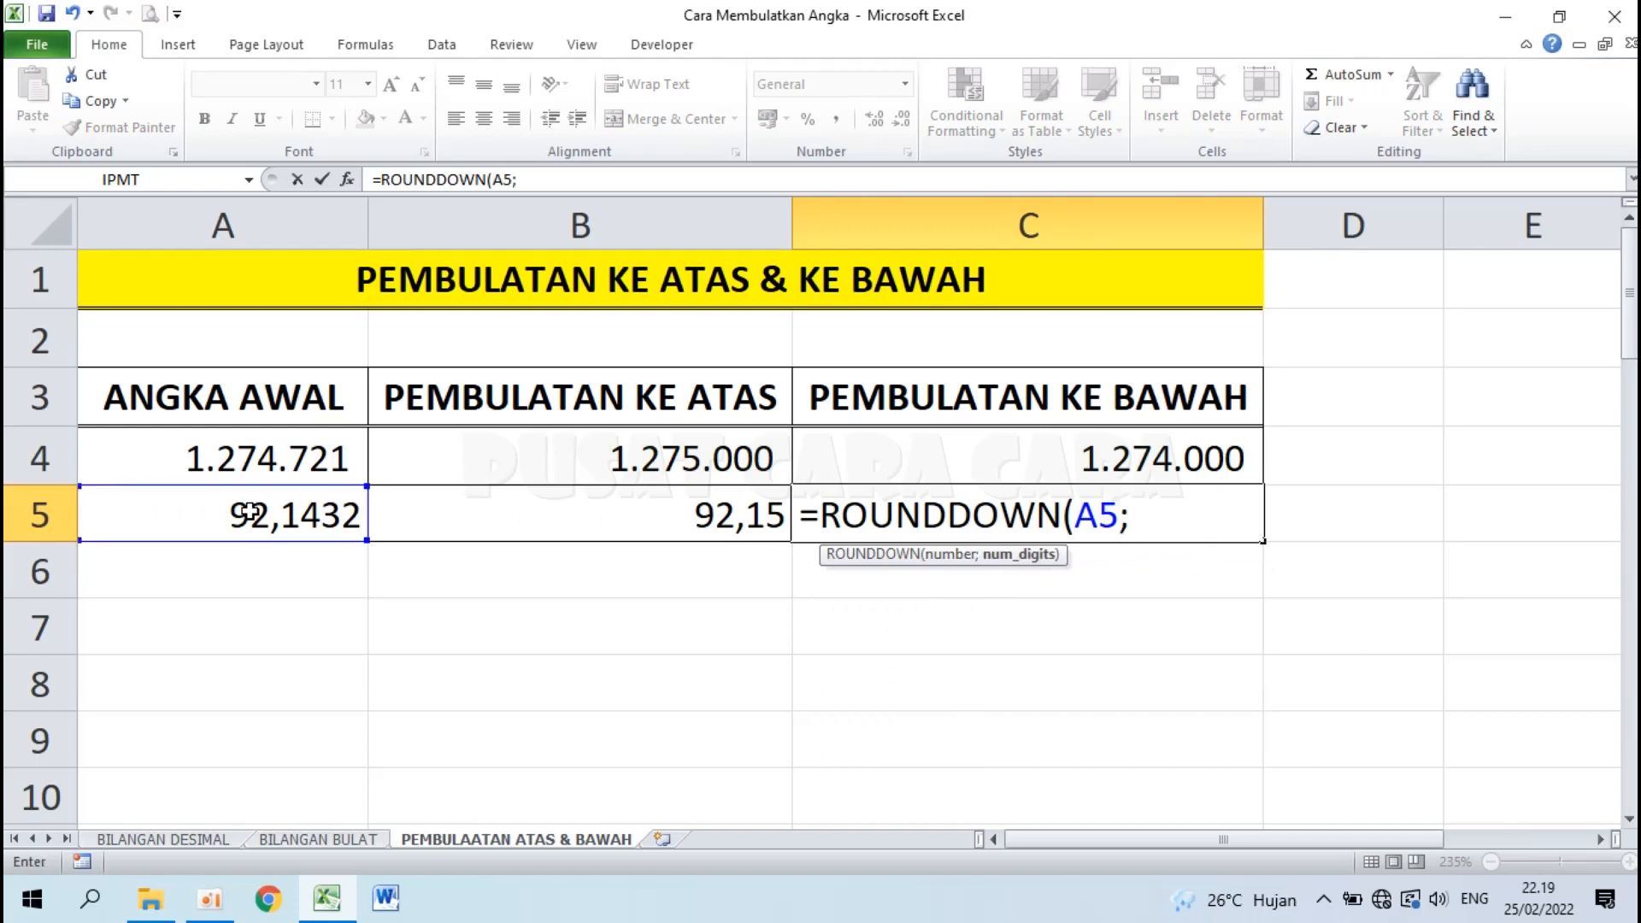
{"action": "type", "text": "2)"}
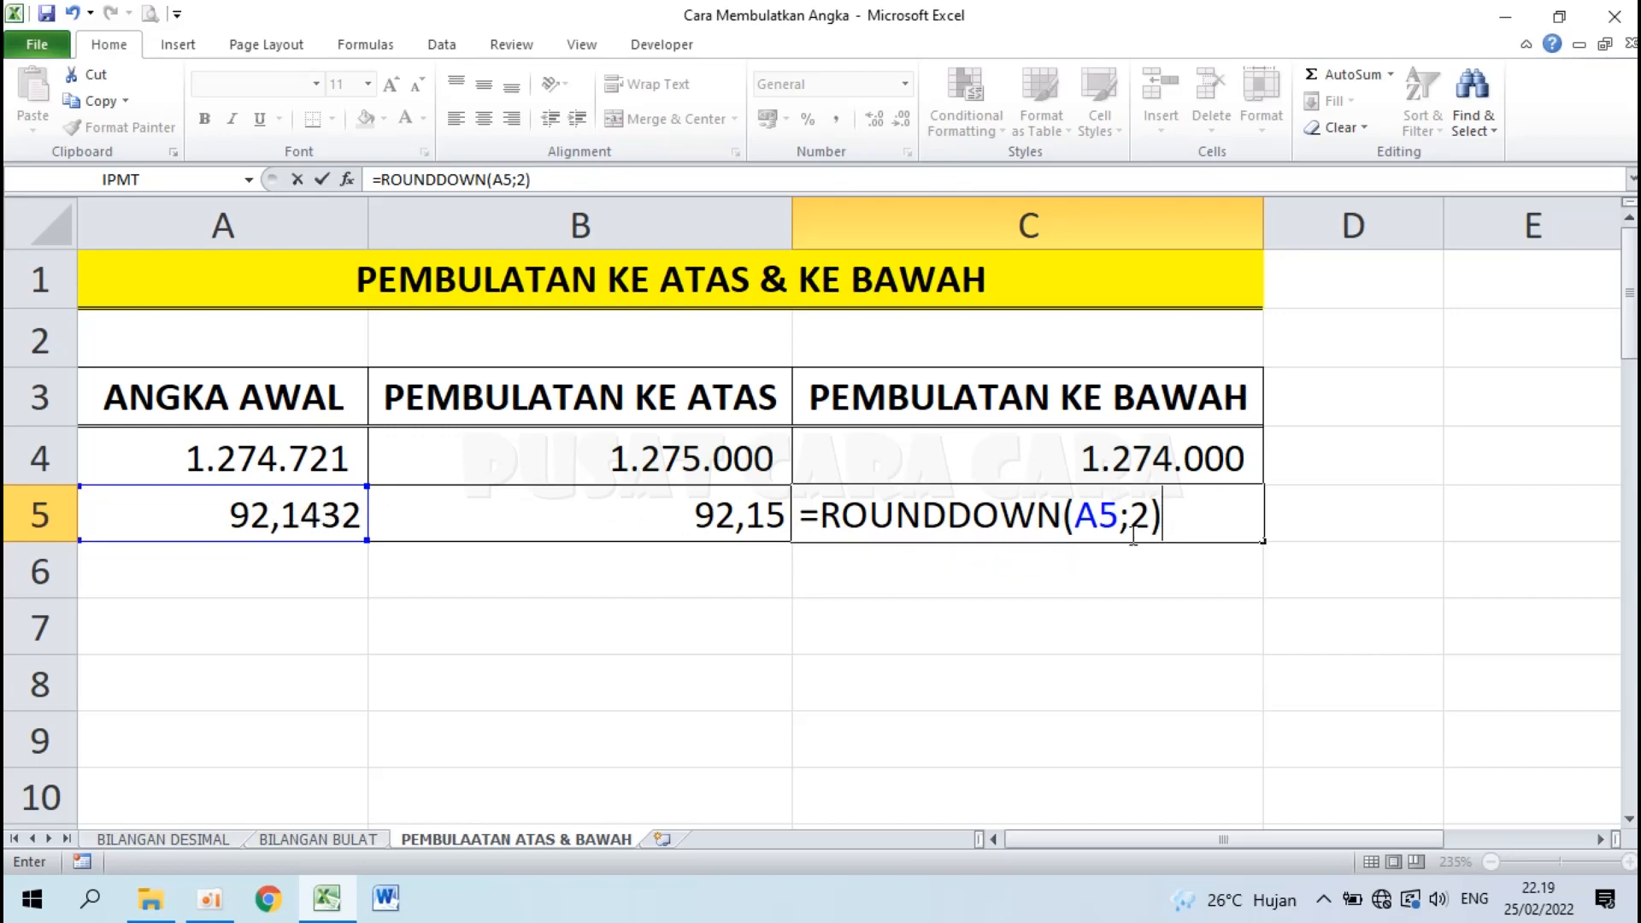
{"action": "key", "text": "Return"}
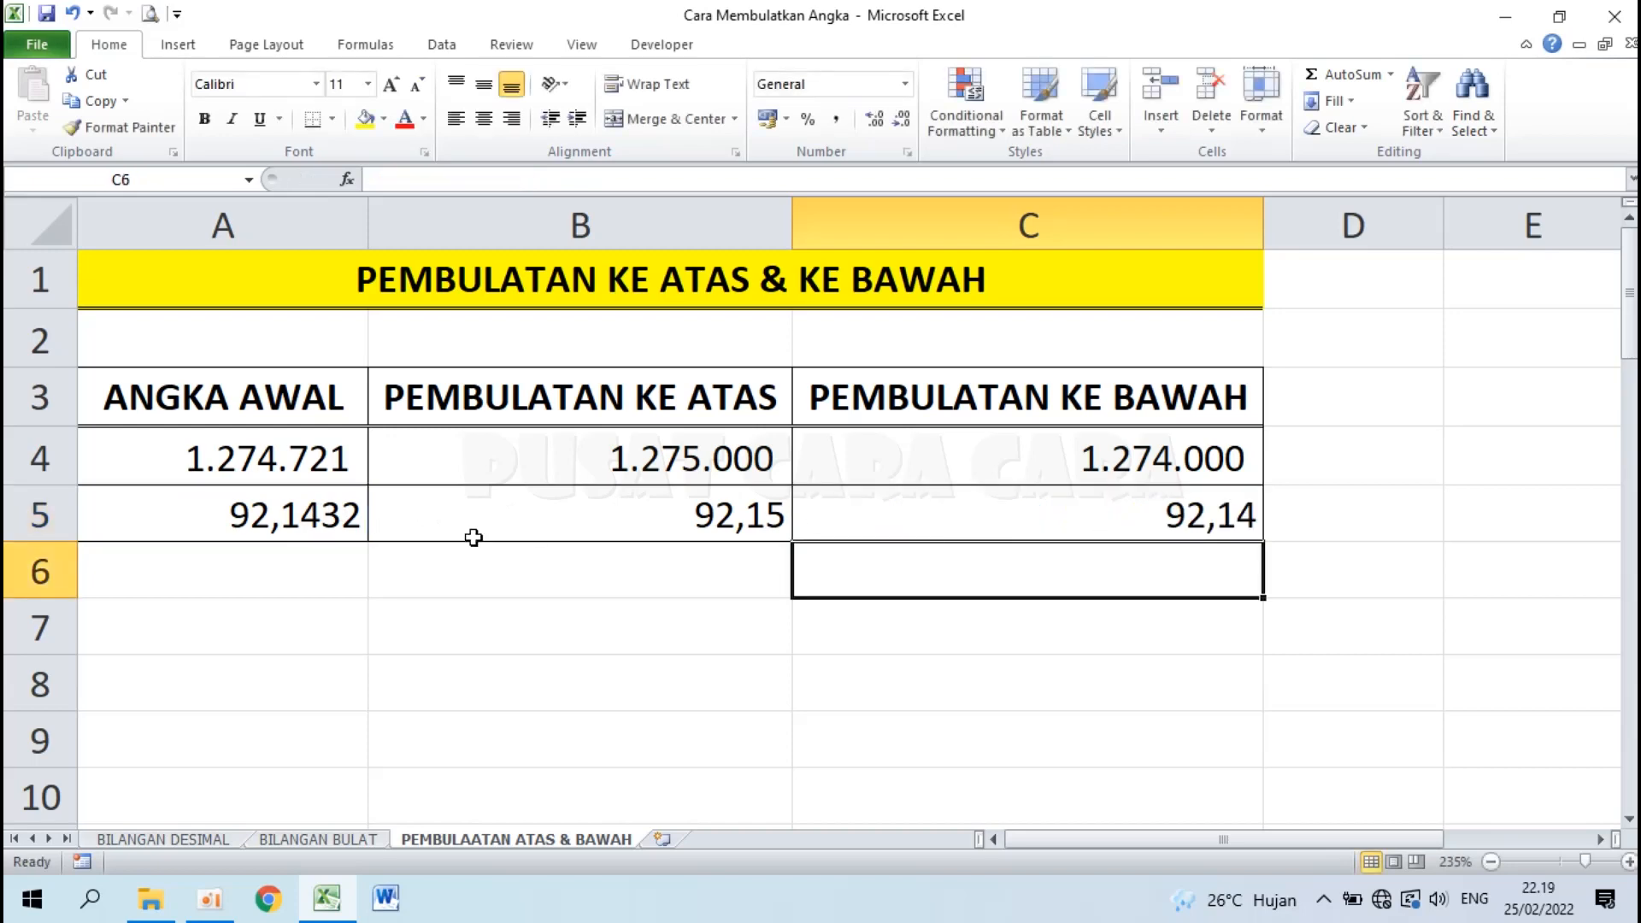
Change the starting number in cell A5 to 92,1492 and check the round-down formula in C5.
{"action": "left_click", "coordinate": [1249, 523]}
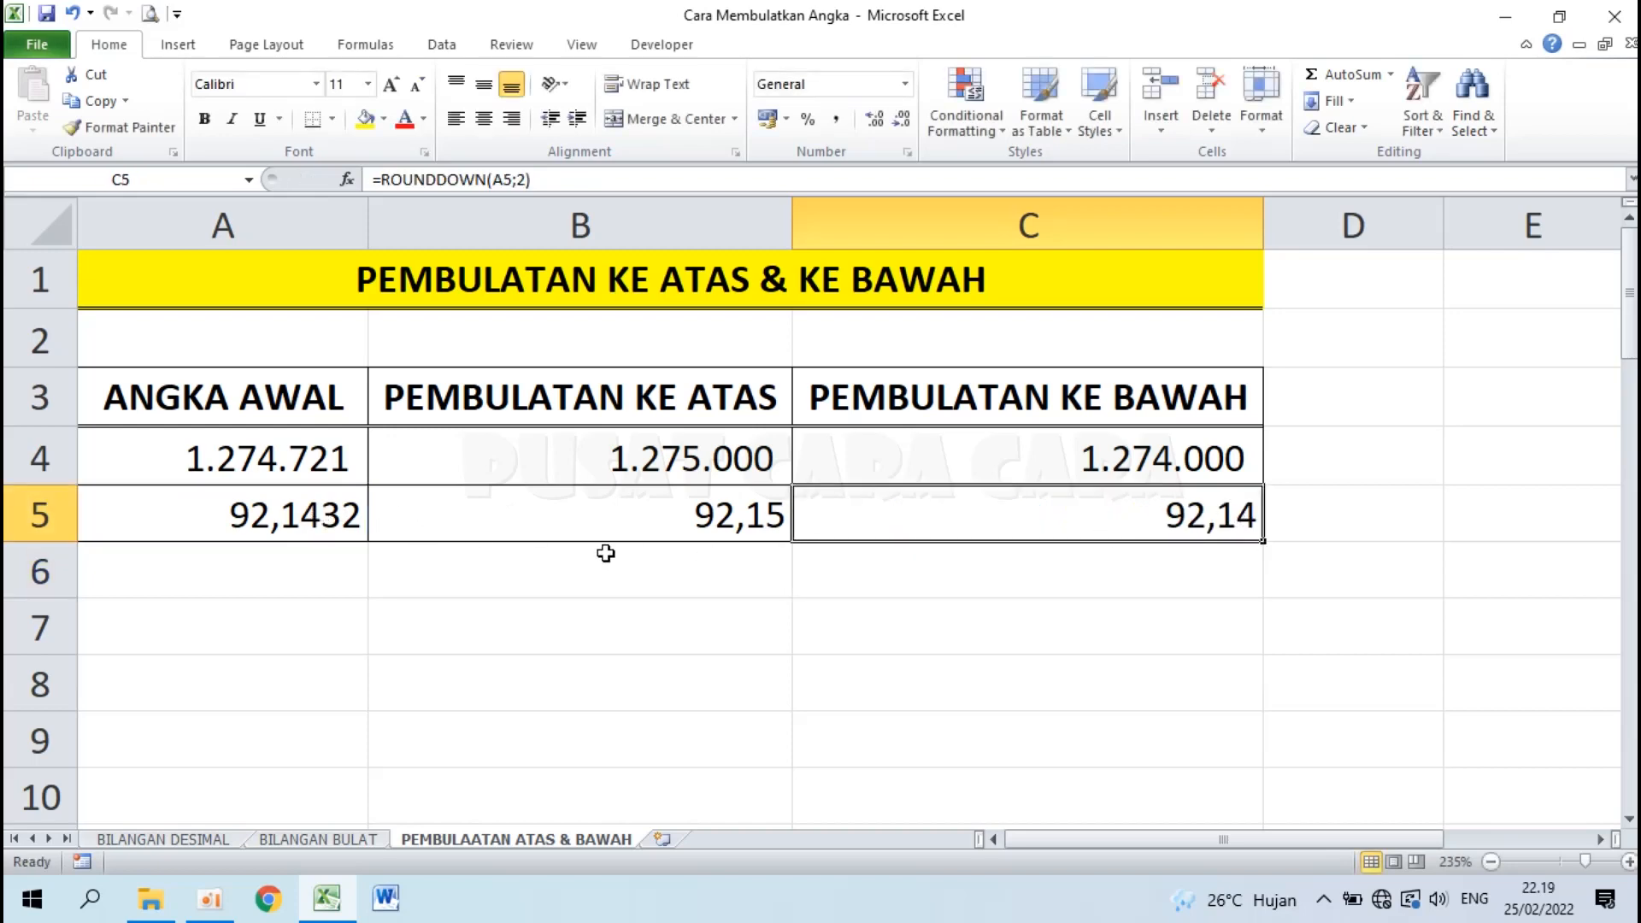
{"action": "double_click", "coordinate": [335, 516]}
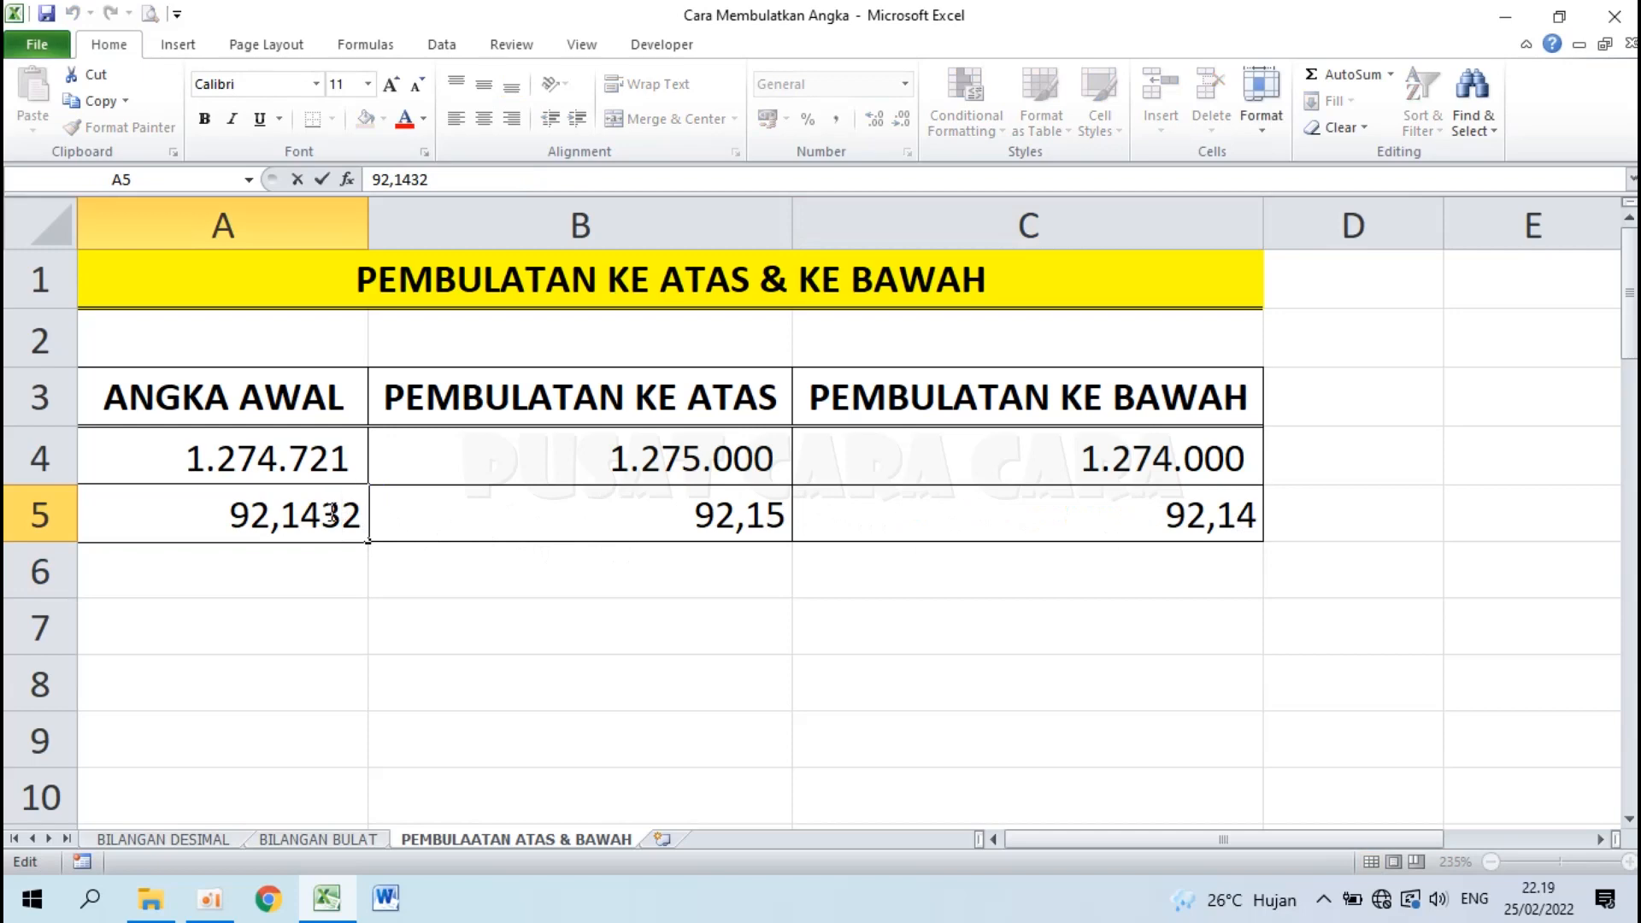
{"action": "key", "text": "BackSpace"}
{"action": "type", "text": "9"}
{"action": "key", "text": "Return"}
{"action": "left_click", "coordinate": [1173, 523]}
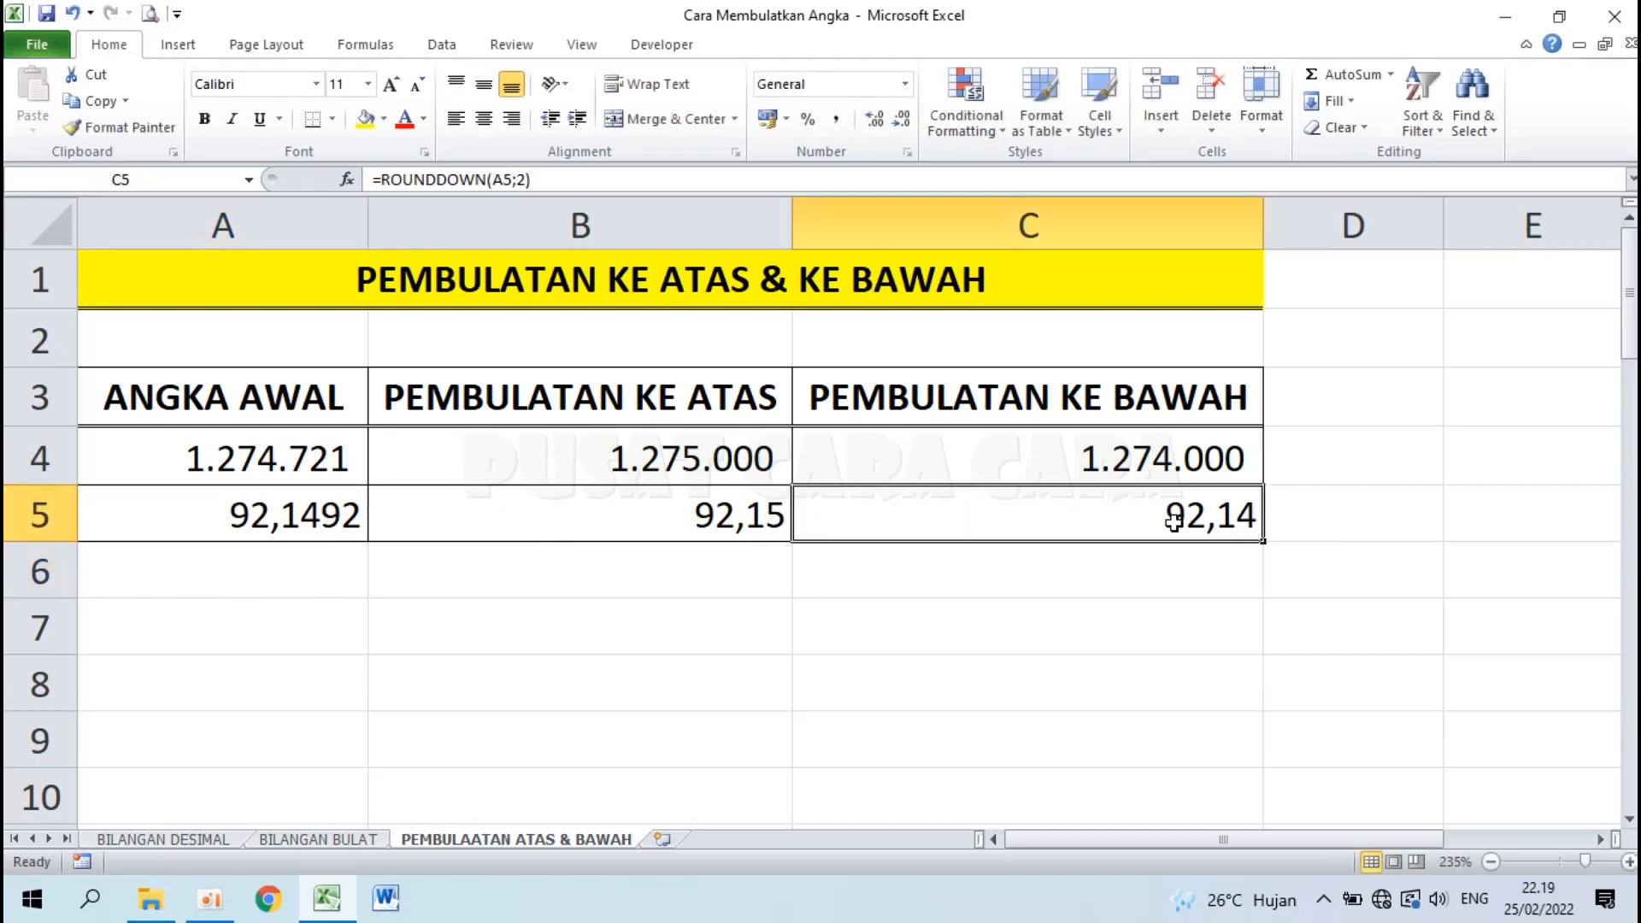